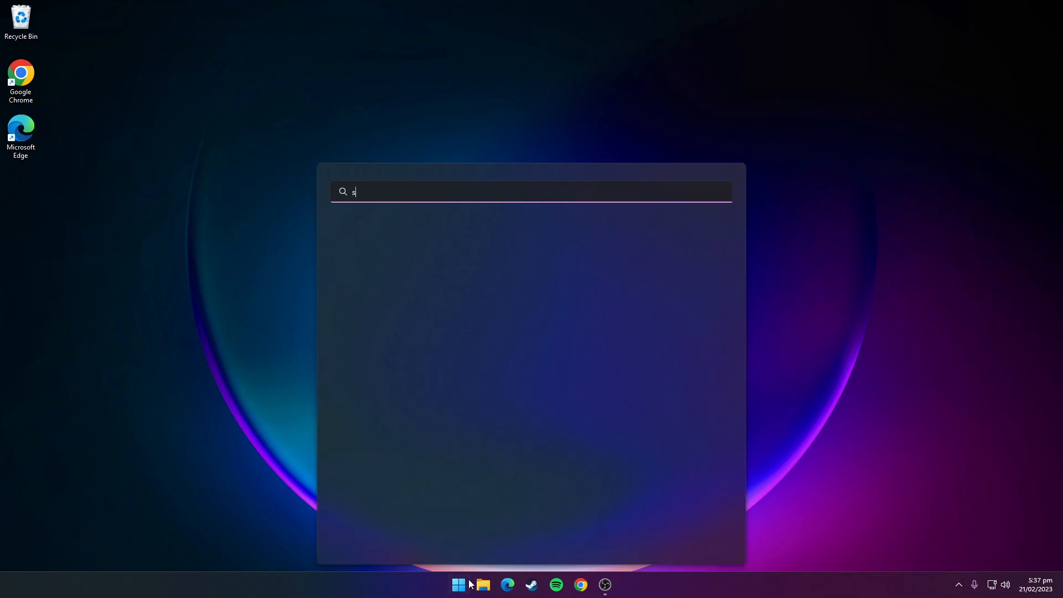
- Open the Notifications page in Windows Settings and disable the Windows welcome experience and the tips and suggestions options
click(396, 279)
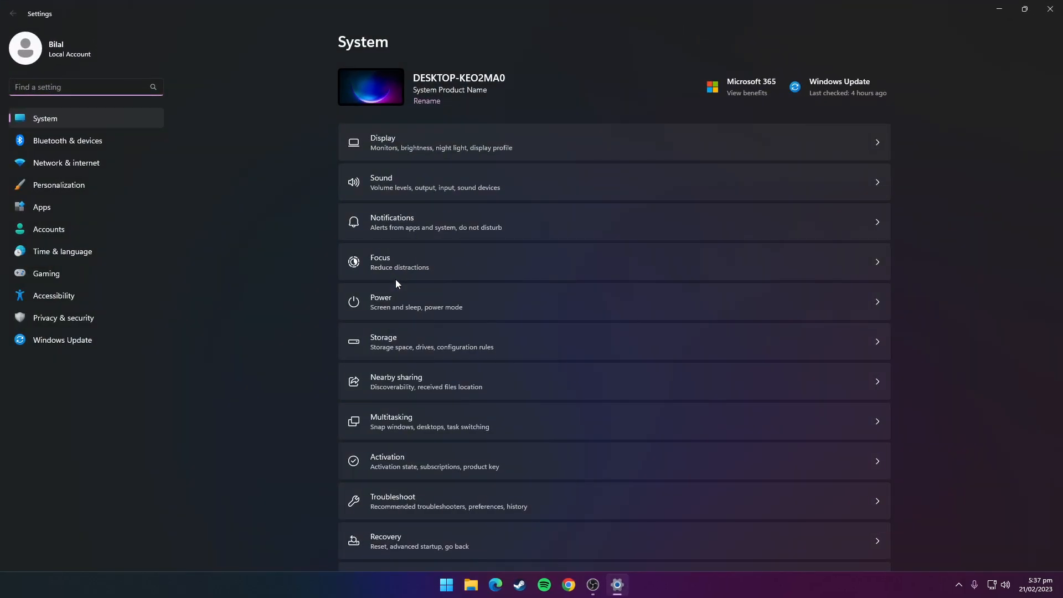
click(407, 229)
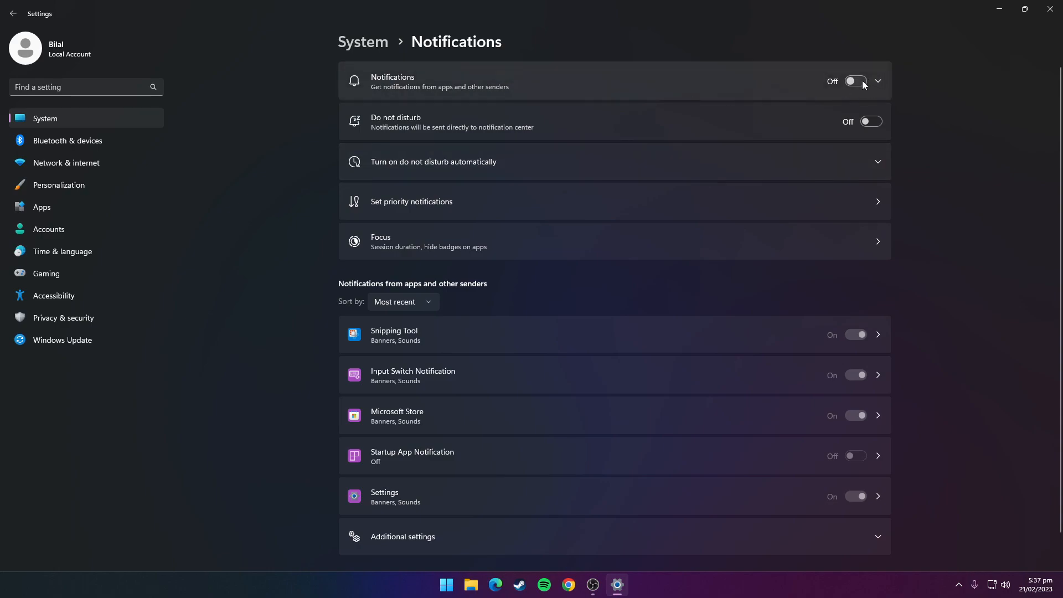
scroll(947, 188, down, 1)
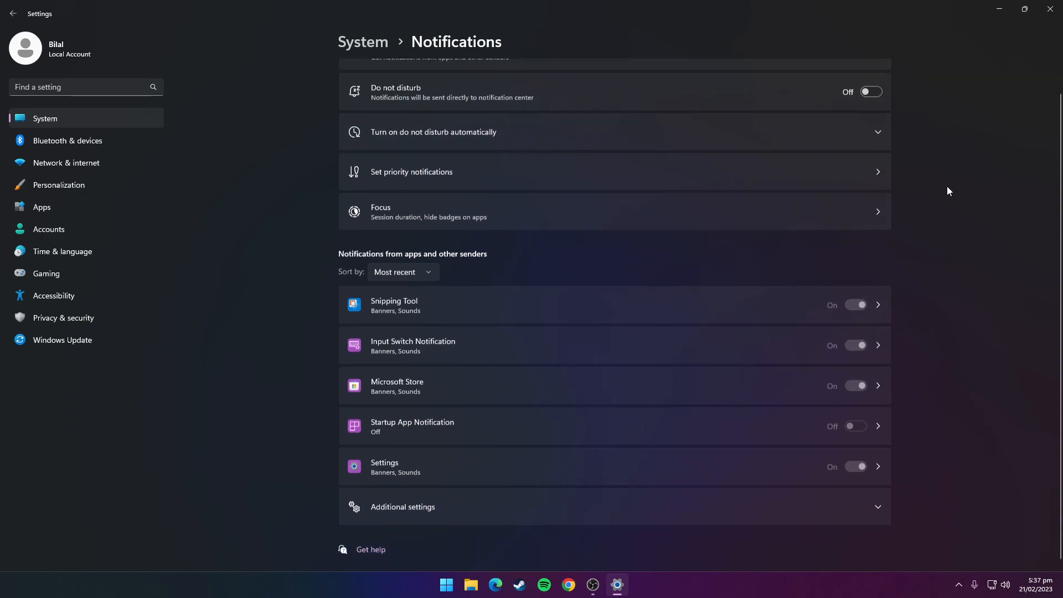
click(447, 503)
click(421, 454)
click(419, 456)
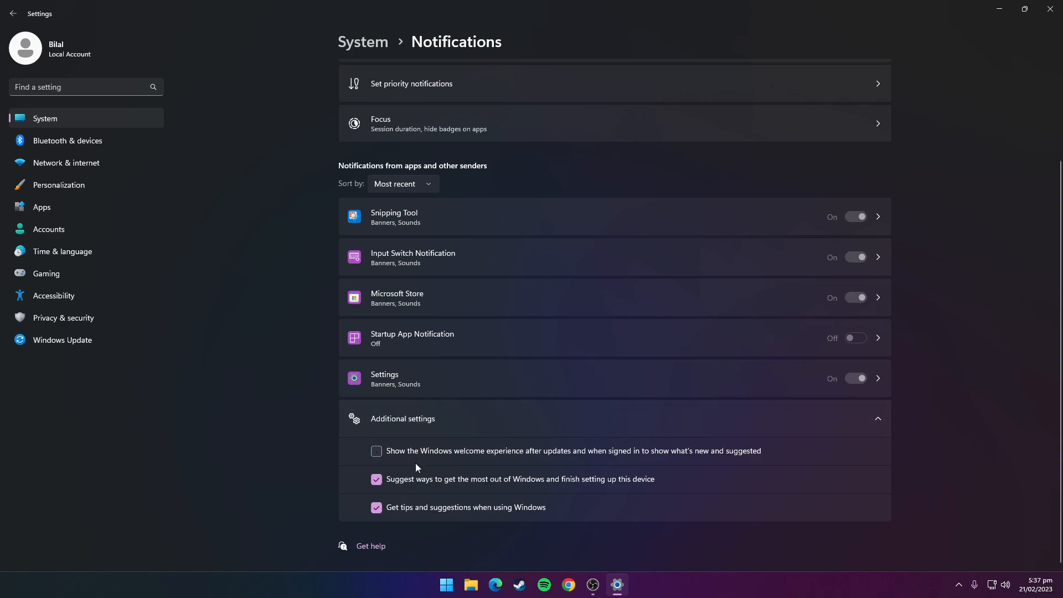
click(409, 508)
- Check the Nearby sharing setting under System and return to the System overview
click(101, 125)
scroll(421, 178, down, 2)
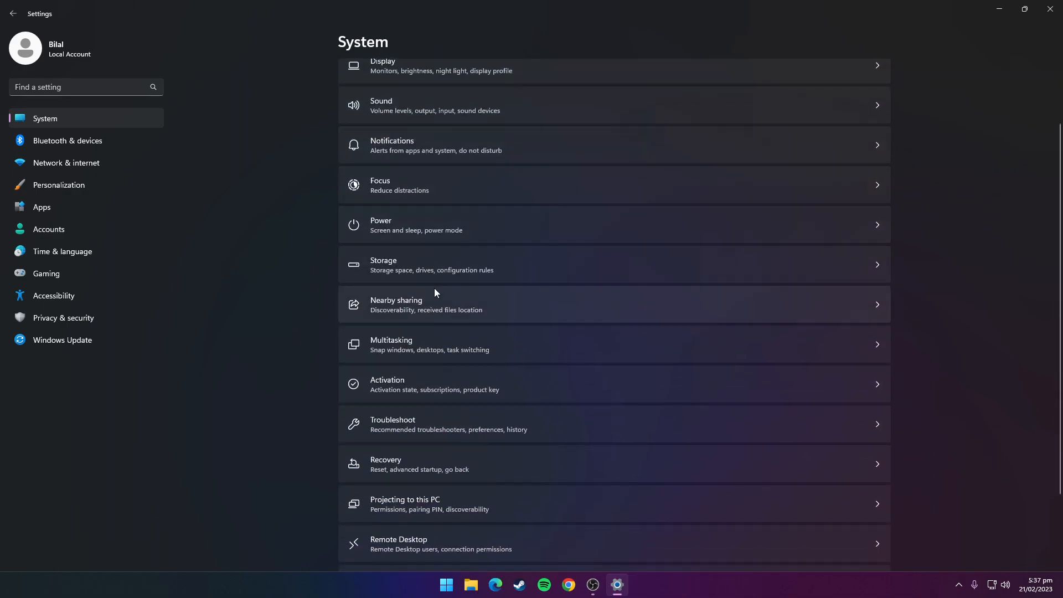
click(463, 313)
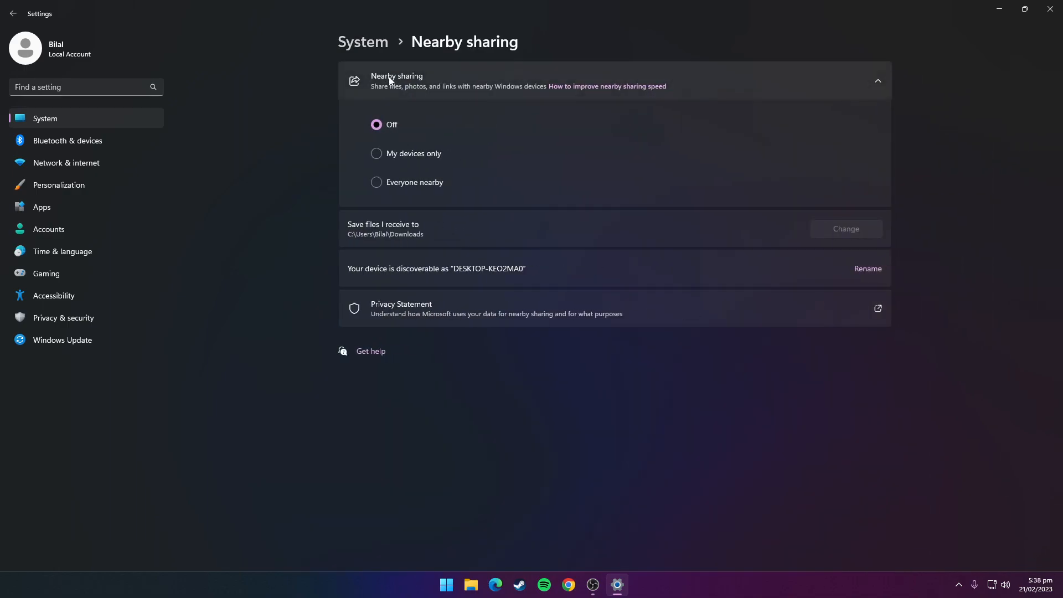
click(13, 12)
- Switch the recommended troubleshooter preferences to Ask me before running and back to Don't run any
scroll(468, 230, down, 5)
click(426, 331)
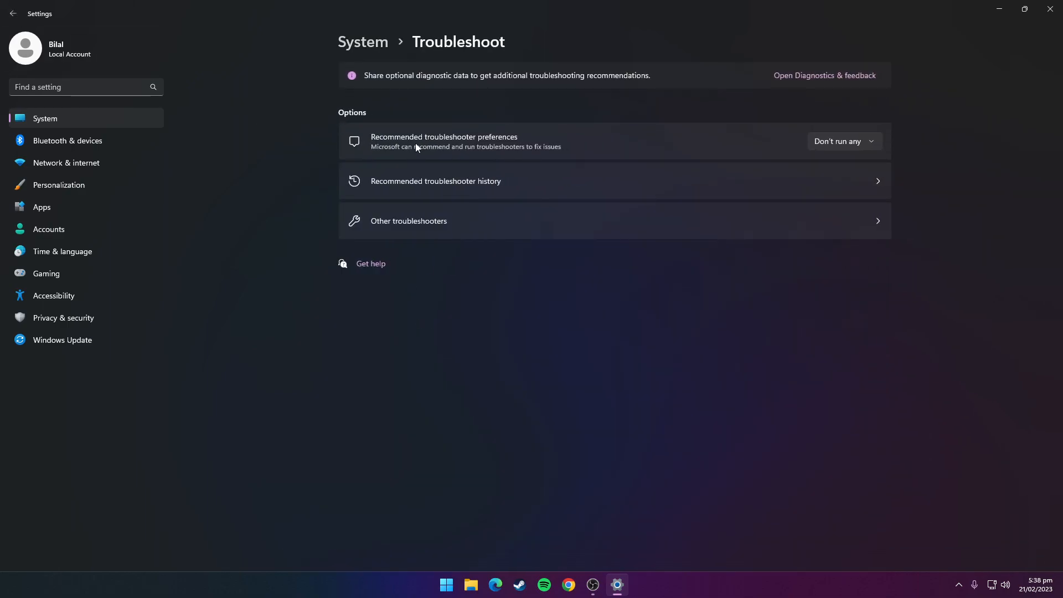
click(853, 143)
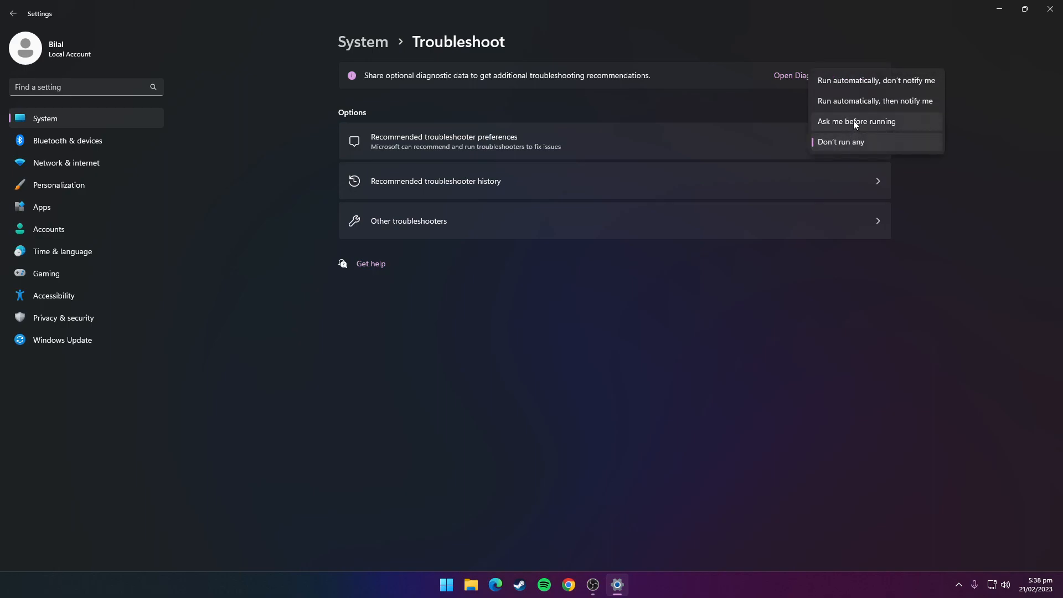
click(856, 123)
click(839, 142)
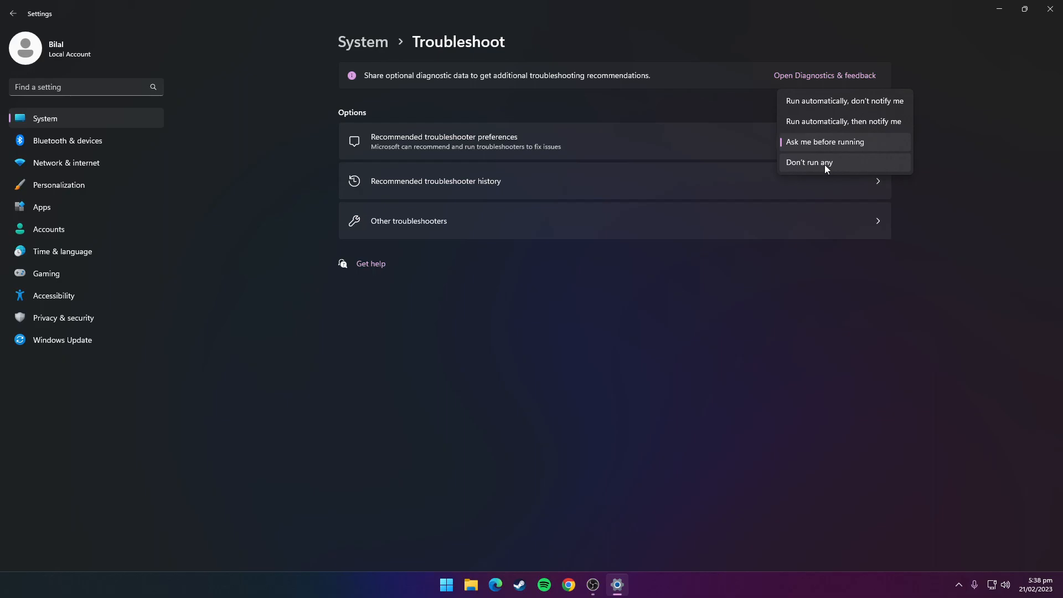
click(825, 163)
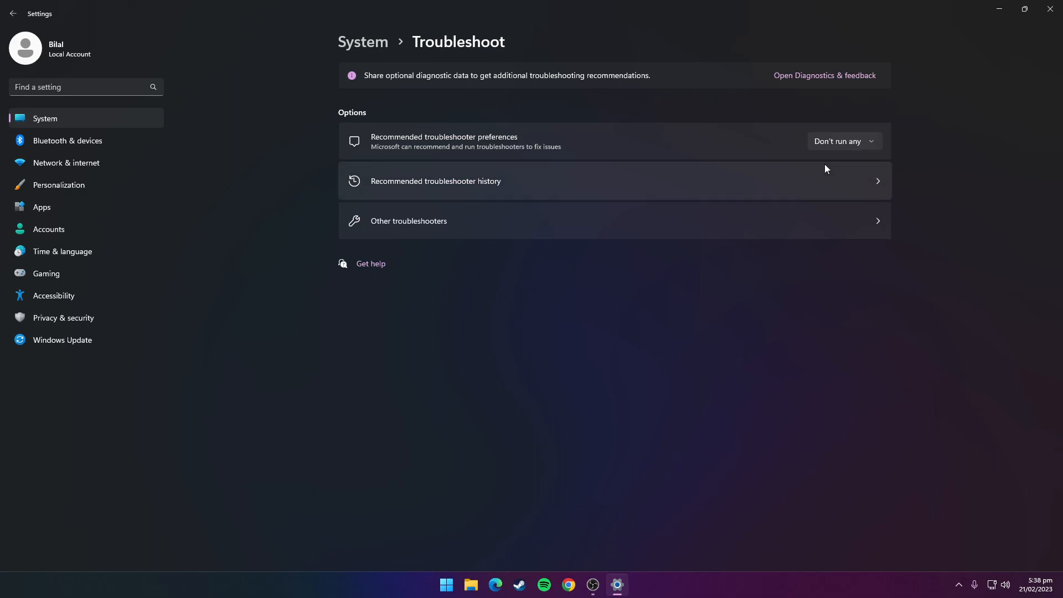
- Turn off the touch indicator in the mouse pointer and touch settings, reached through the Mouse settings
click(121, 138)
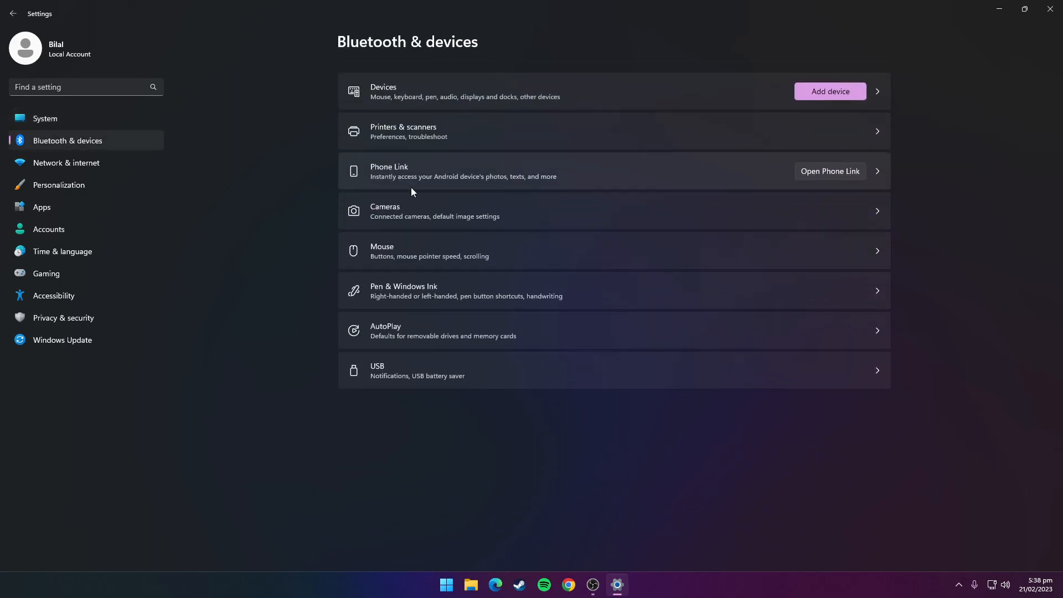
click(417, 255)
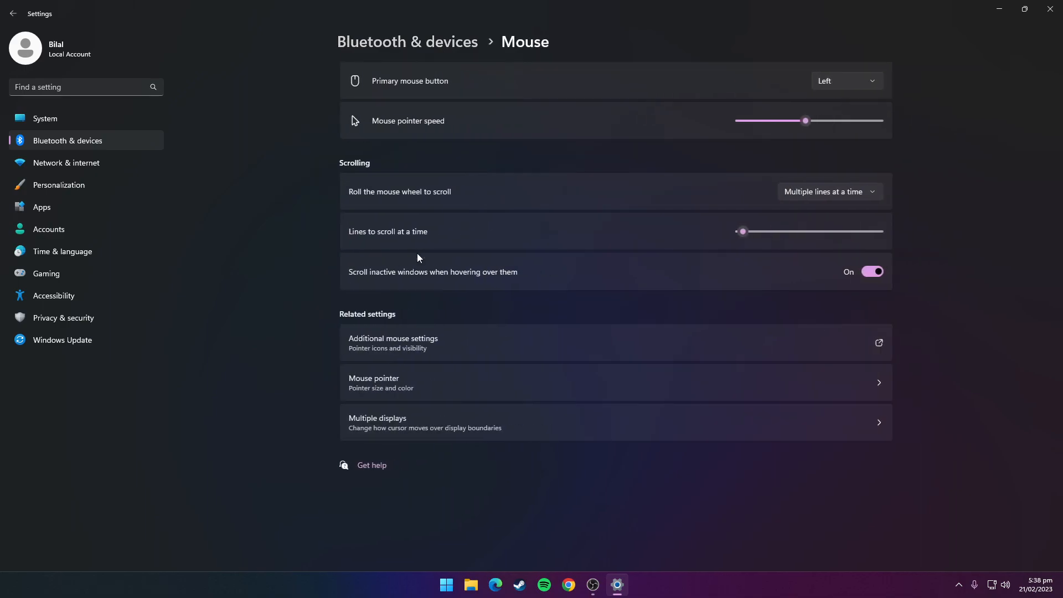
click(476, 381)
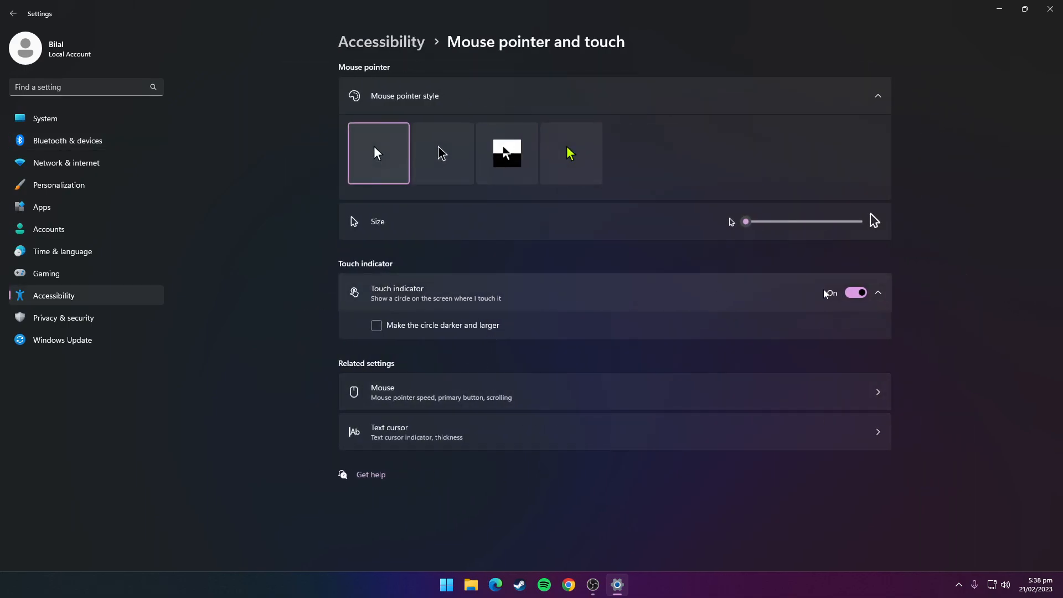
click(853, 293)
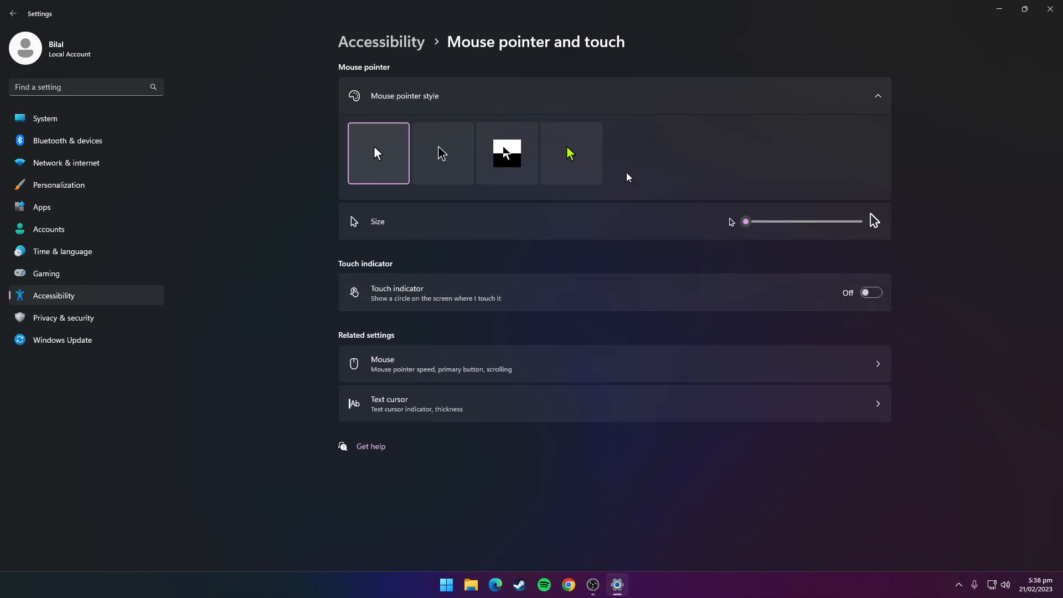
- Change the desktop background from a slideshow to Picture, using the colourful flower image on black from the recent images
click(119, 185)
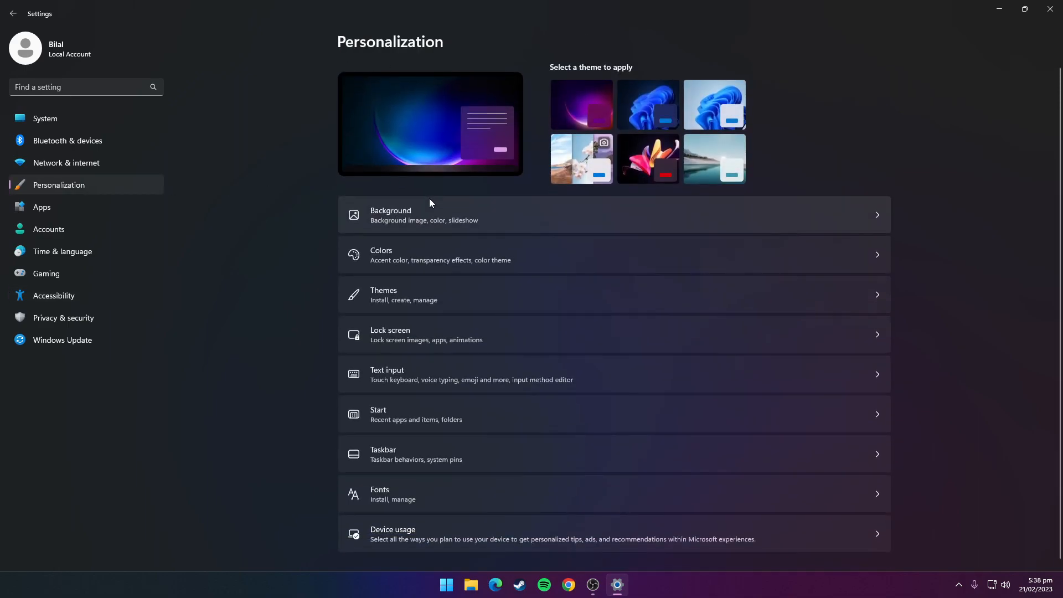
click(445, 223)
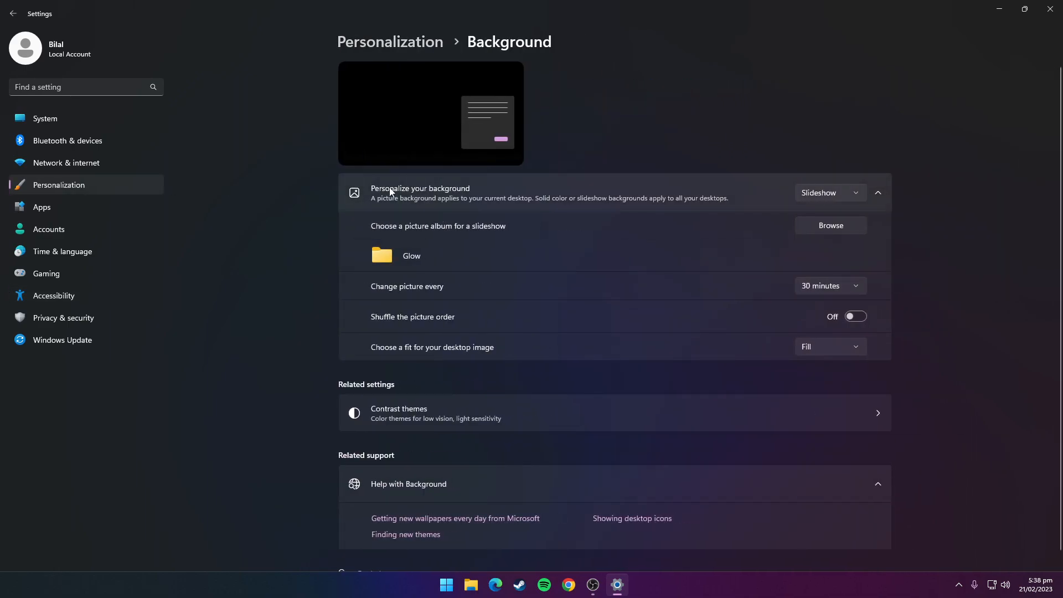
click(820, 195)
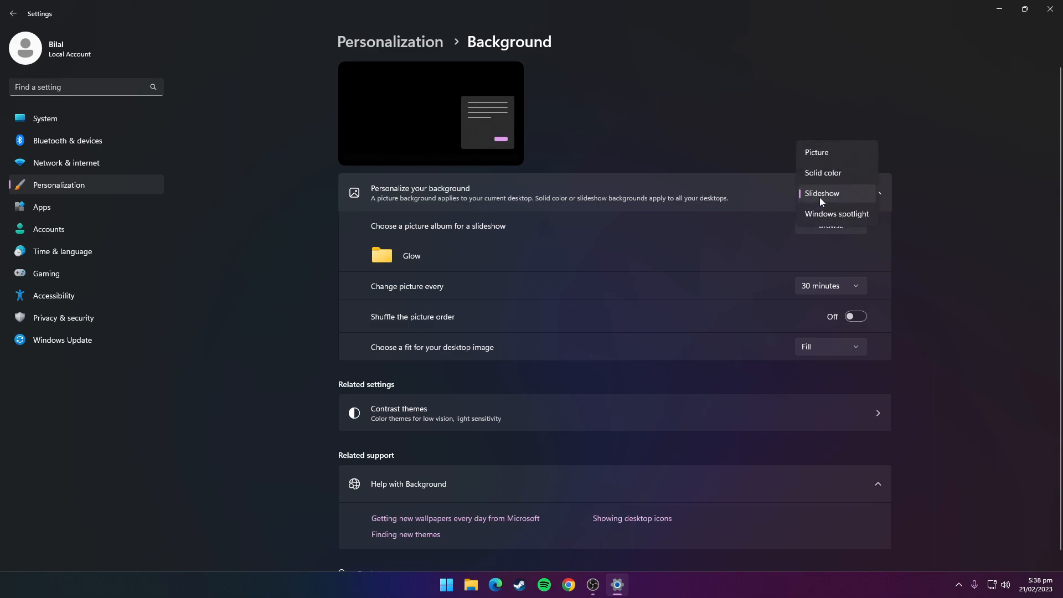
click(825, 156)
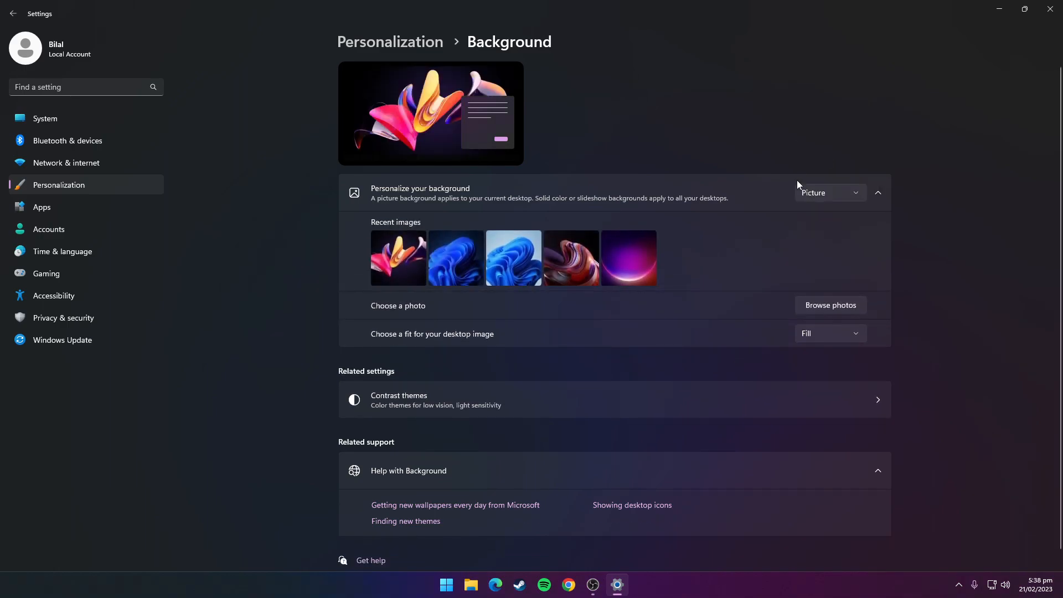
click(402, 258)
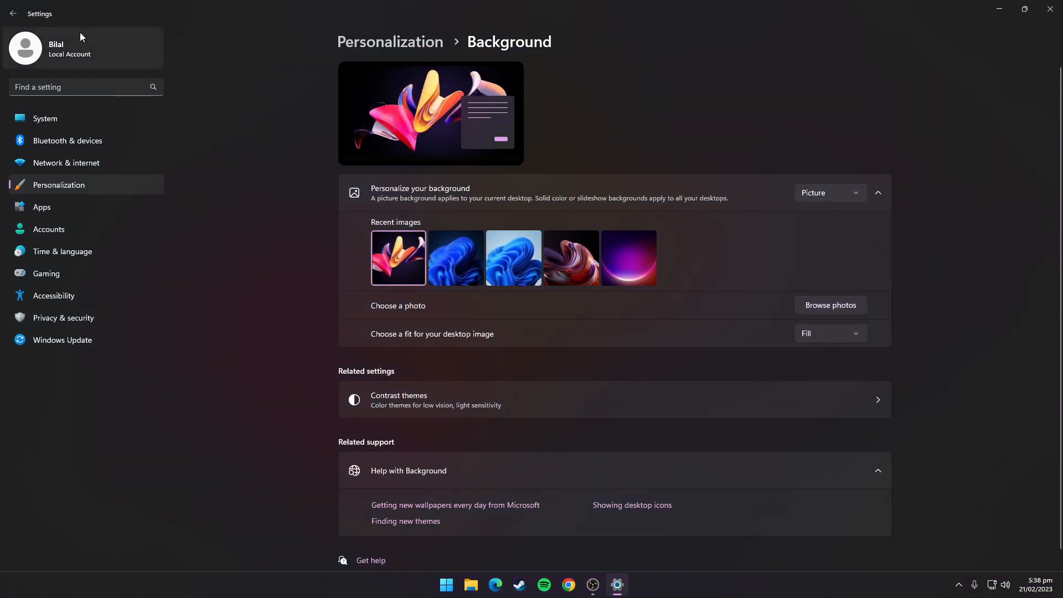
click(13, 14)
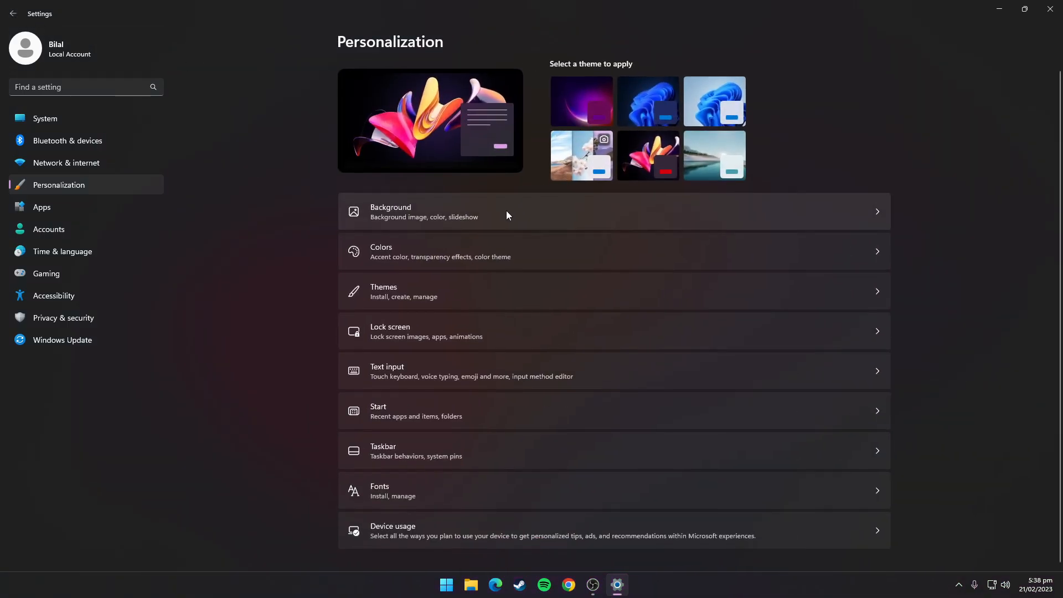
- From the theme's sound settings, set the sound scheme to No Sounds and disable the Windows startup sound
click(441, 289)
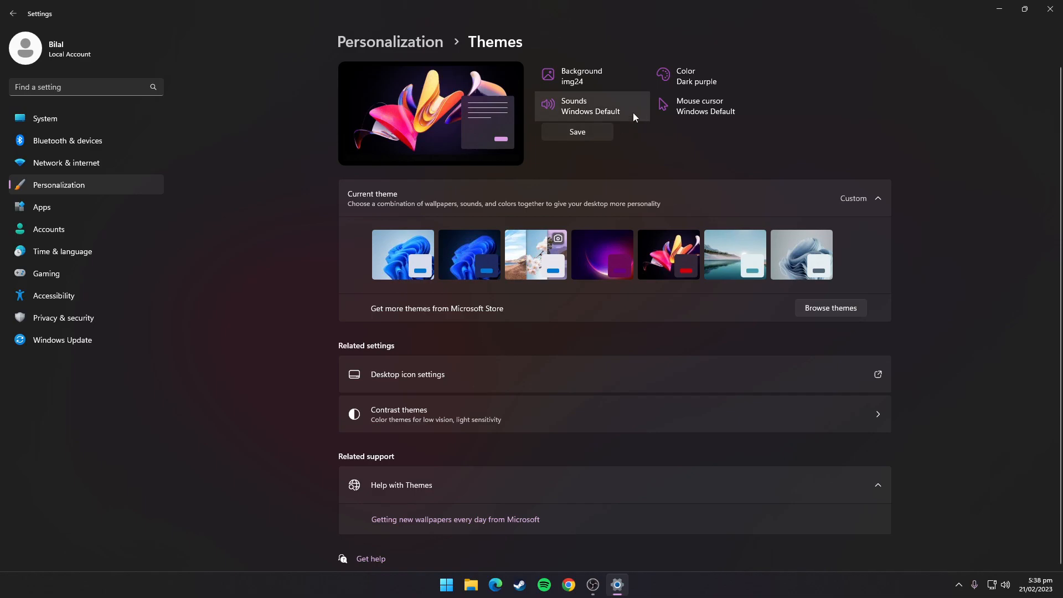
click(567, 107)
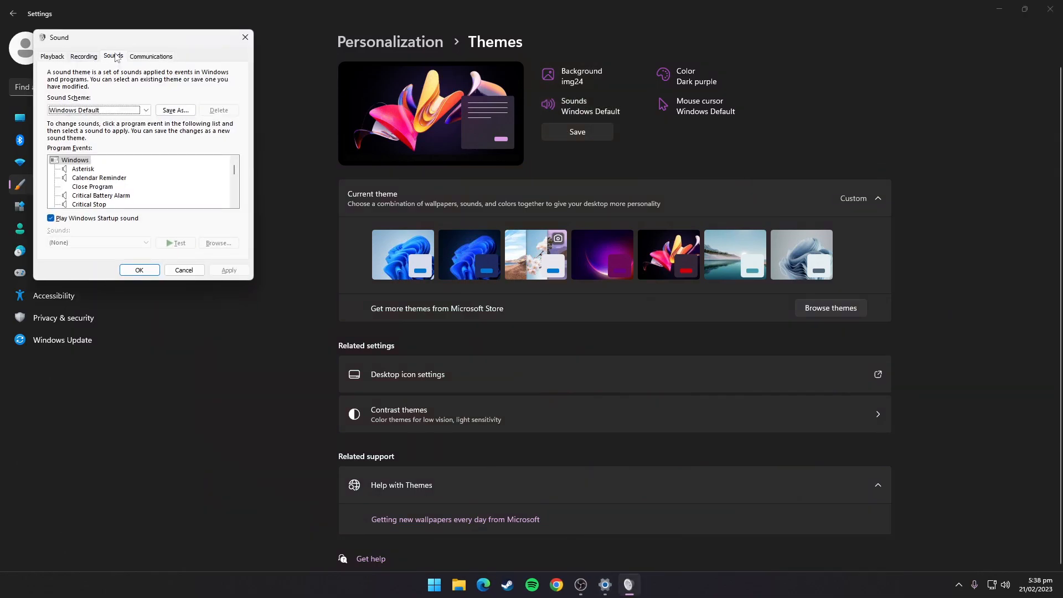
click(110, 110)
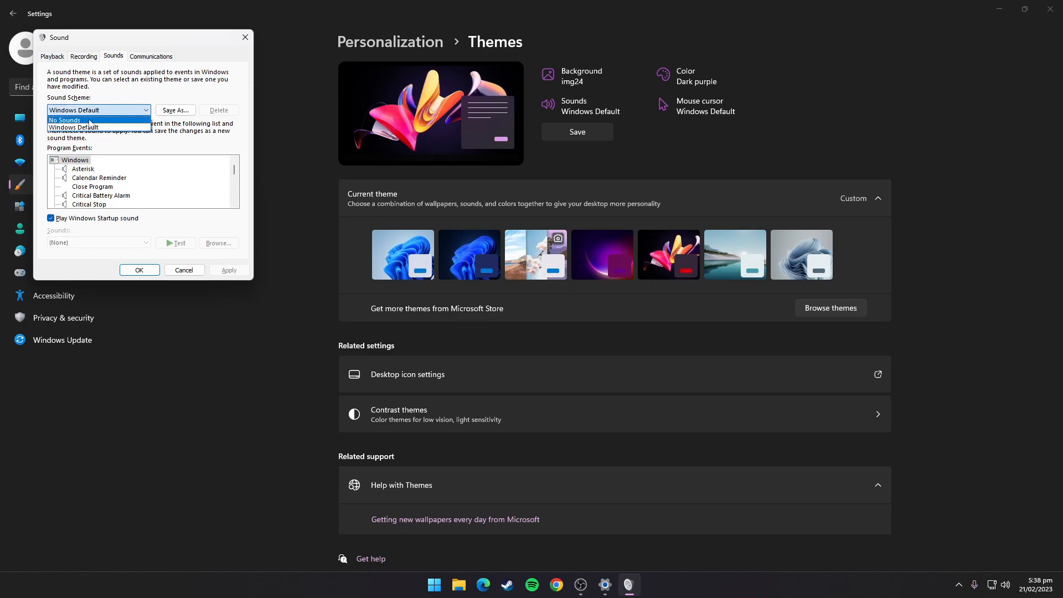
click(90, 120)
click(95, 220)
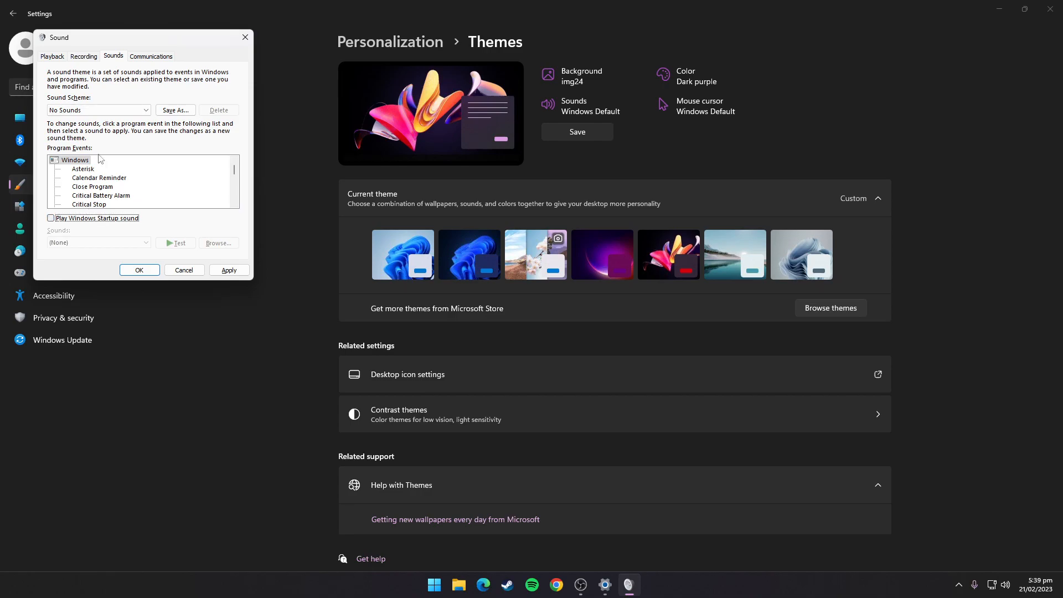
- Set the response to communications activity to Do nothing and view the recording devices
click(164, 56)
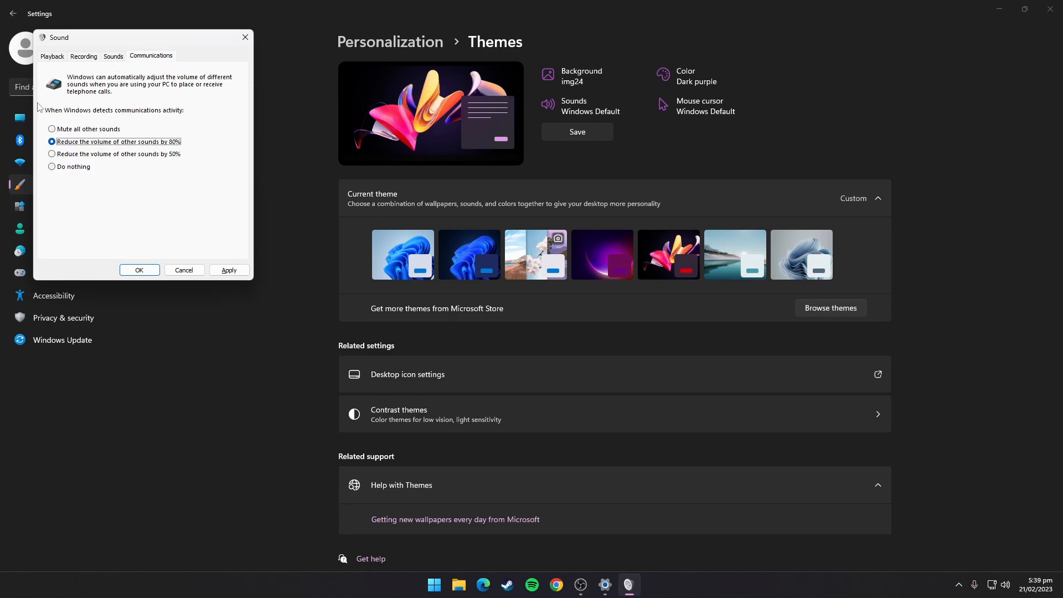
click(72, 167)
click(84, 57)
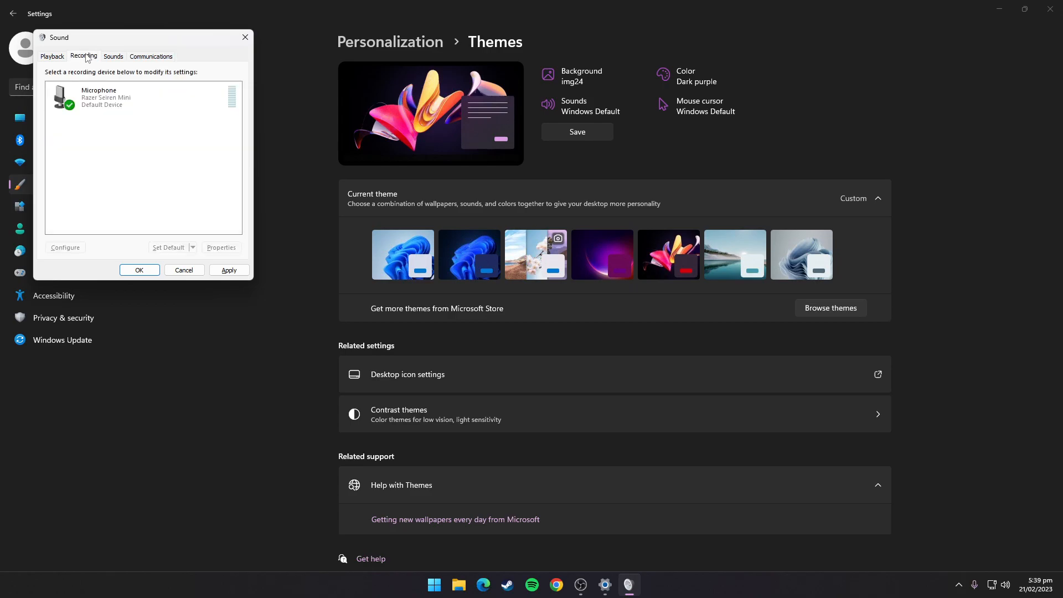
- Open the properties of the Headphones playback device and disable all enhancements
click(54, 57)
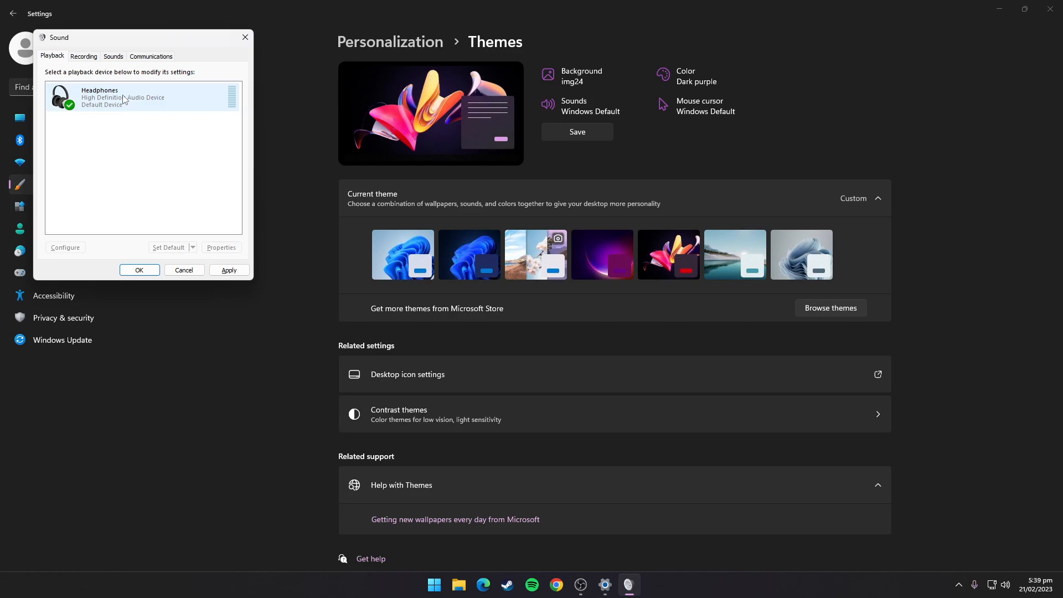
click(224, 248)
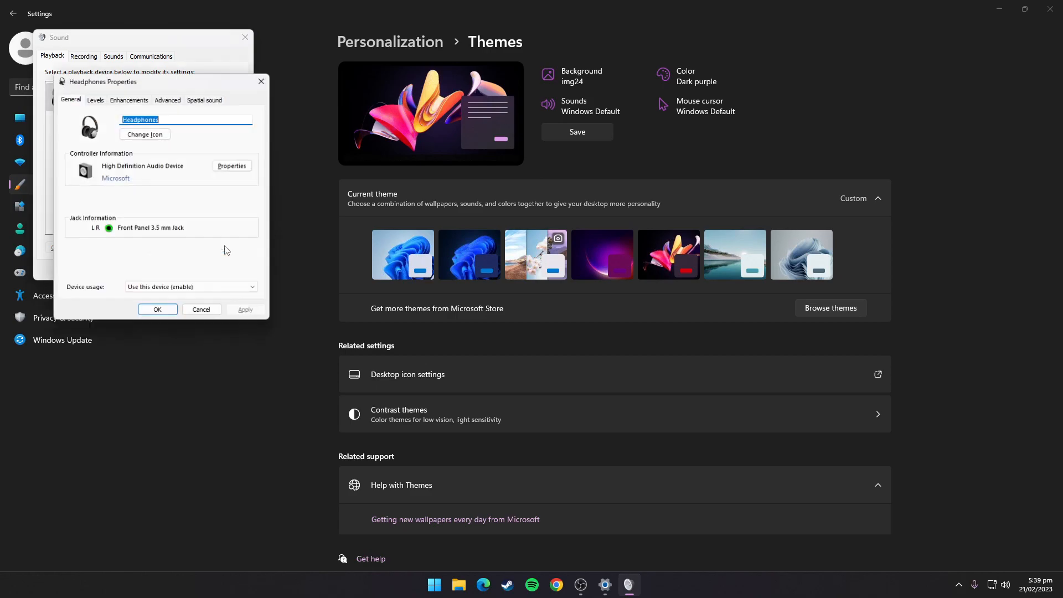
click(128, 98)
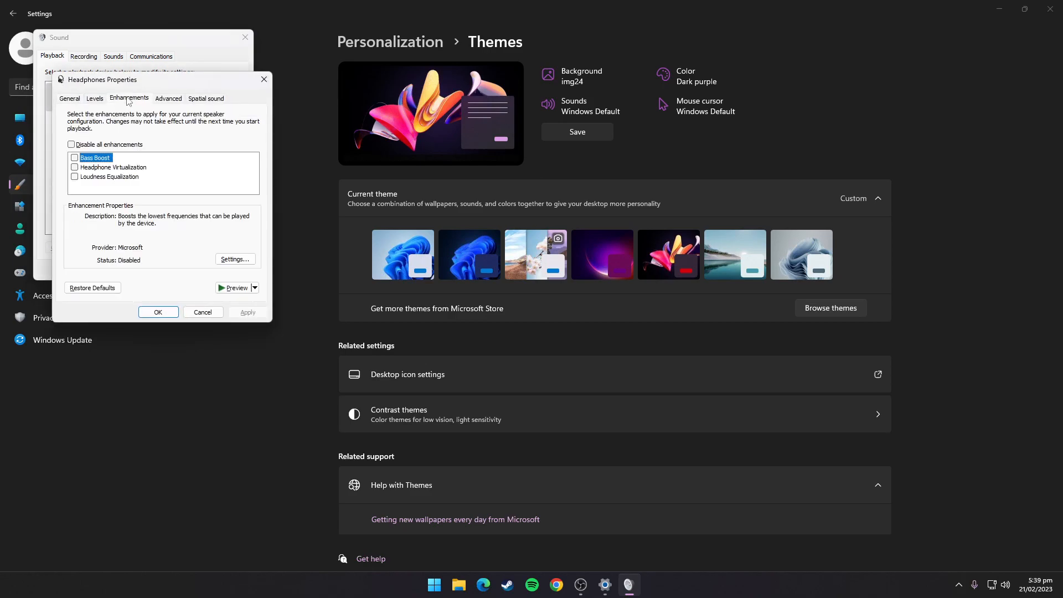
click(96, 147)
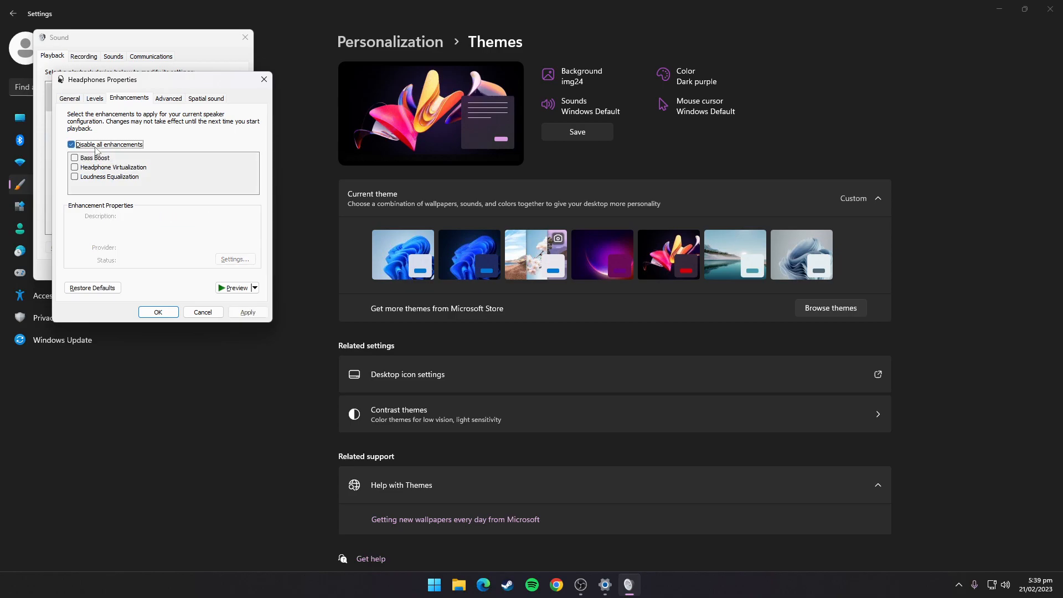
- Review the headphones' default format, keeping 2 channel, 24 bit, 48000 Hz (Studio Quality), and confirm the device properties
click(168, 99)
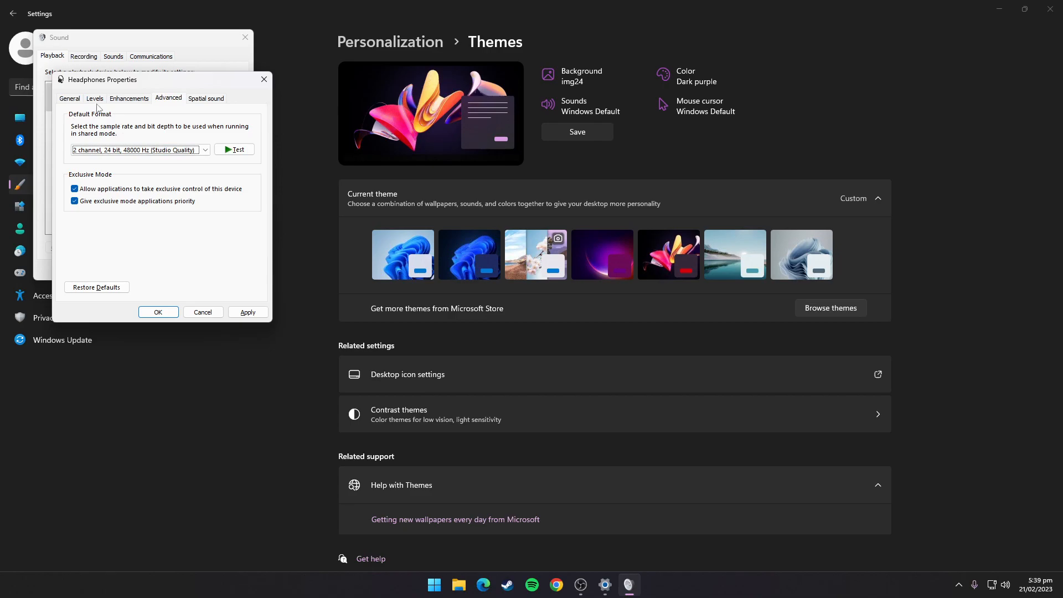
click(124, 152)
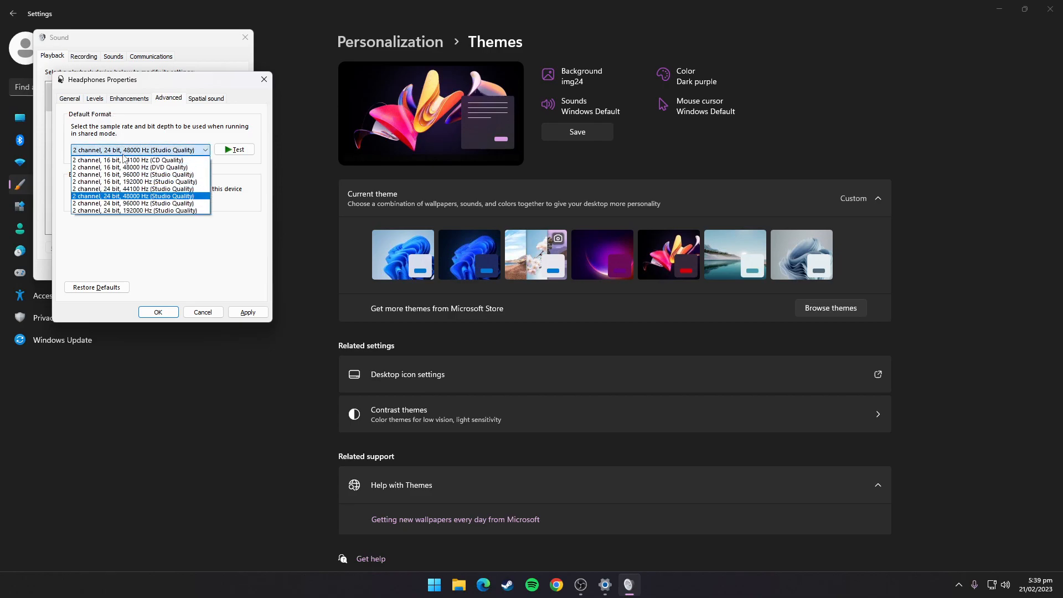
click(123, 157)
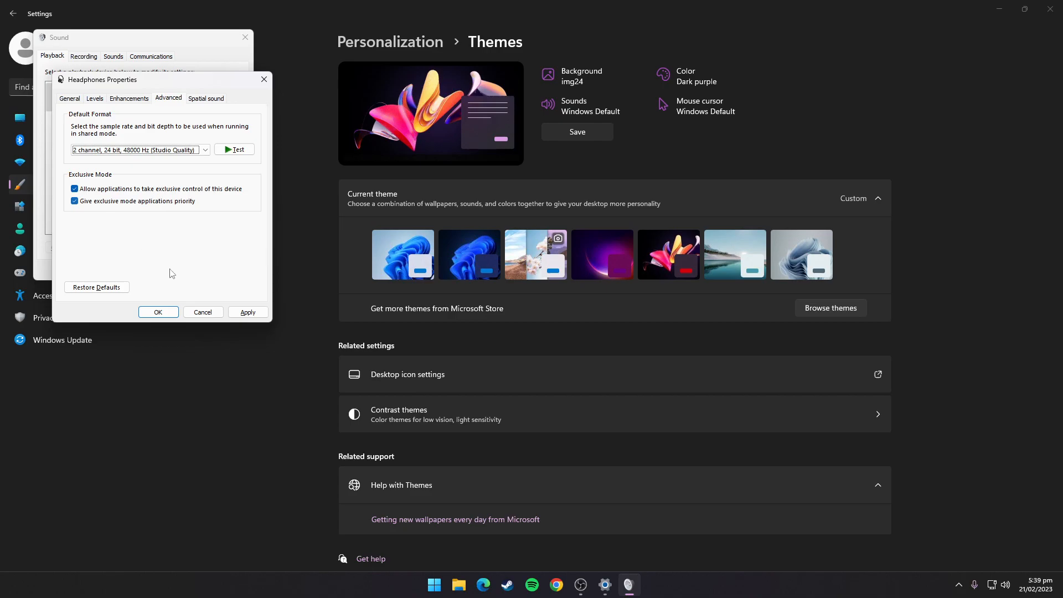
click(157, 312)
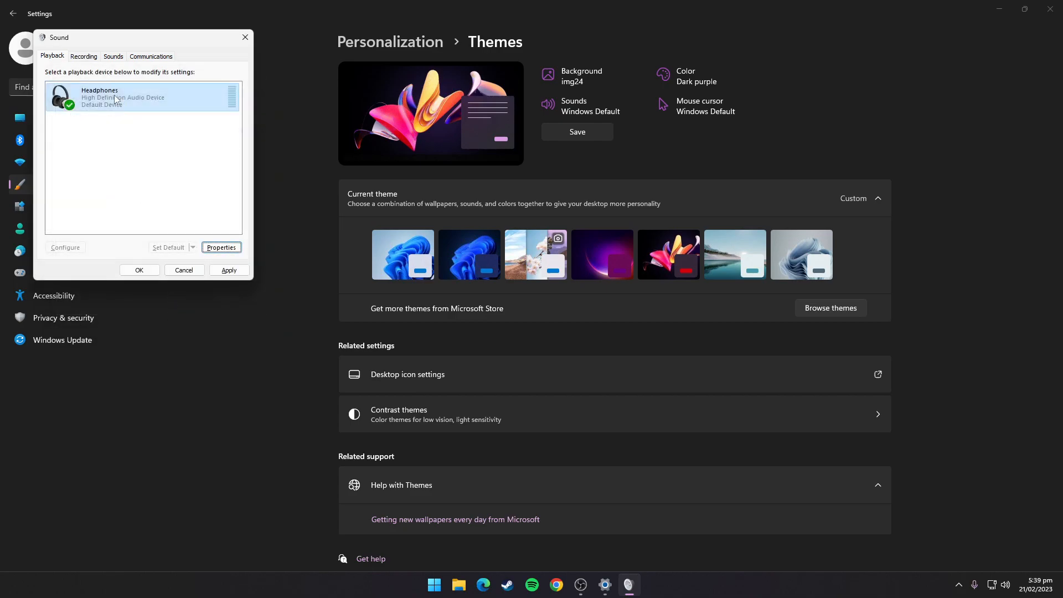
- Keep the recording microphone's default format at 1 channel, 16 bit, 48000 Hz (DVD Quality), confirm its properties, and apply the sound settings
click(83, 56)
click(98, 98)
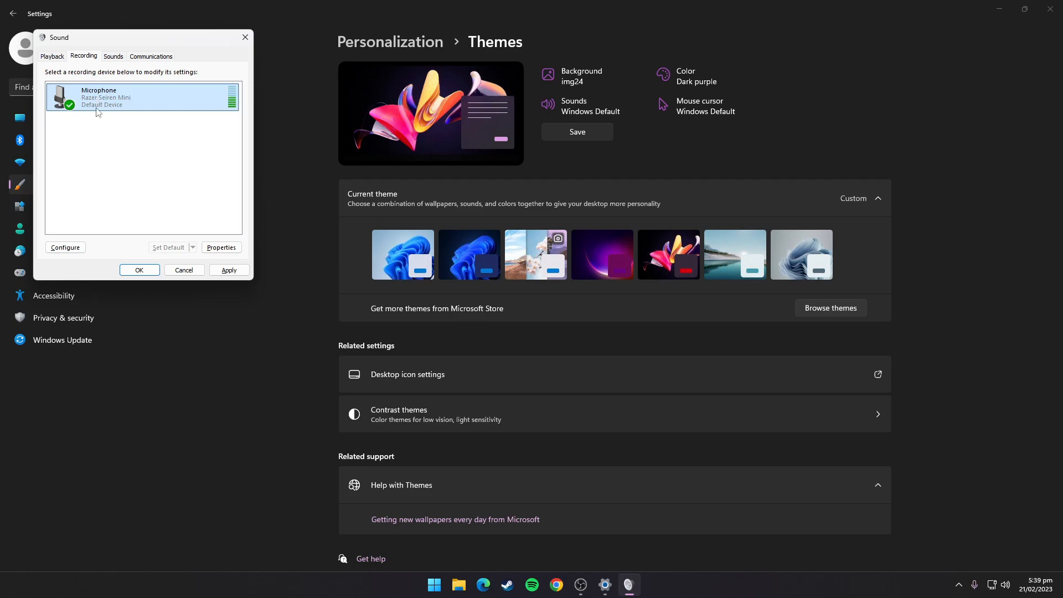
click(221, 247)
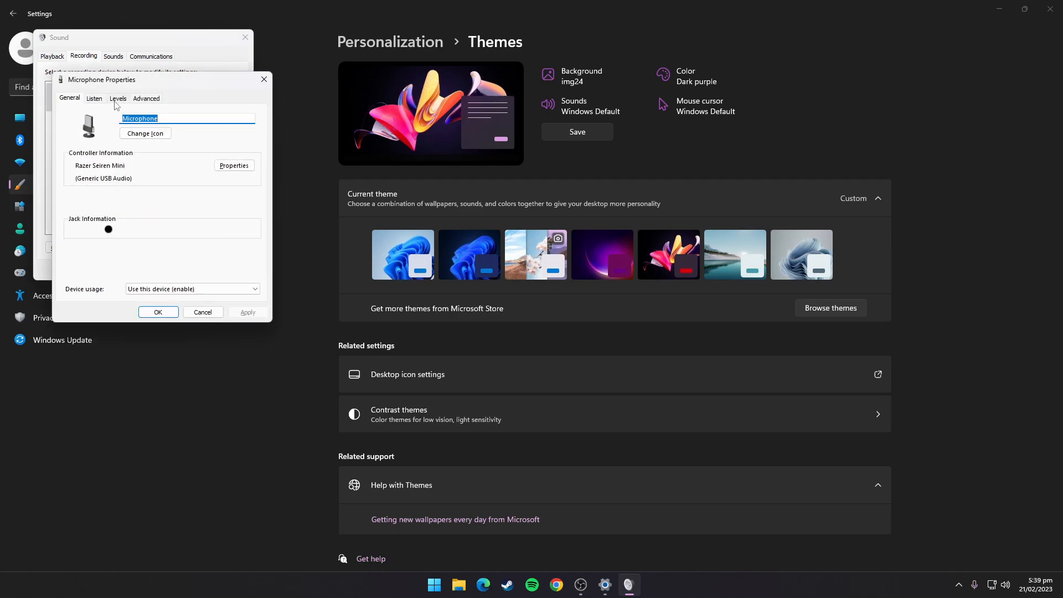
click(146, 99)
click(158, 151)
click(158, 150)
click(158, 150)
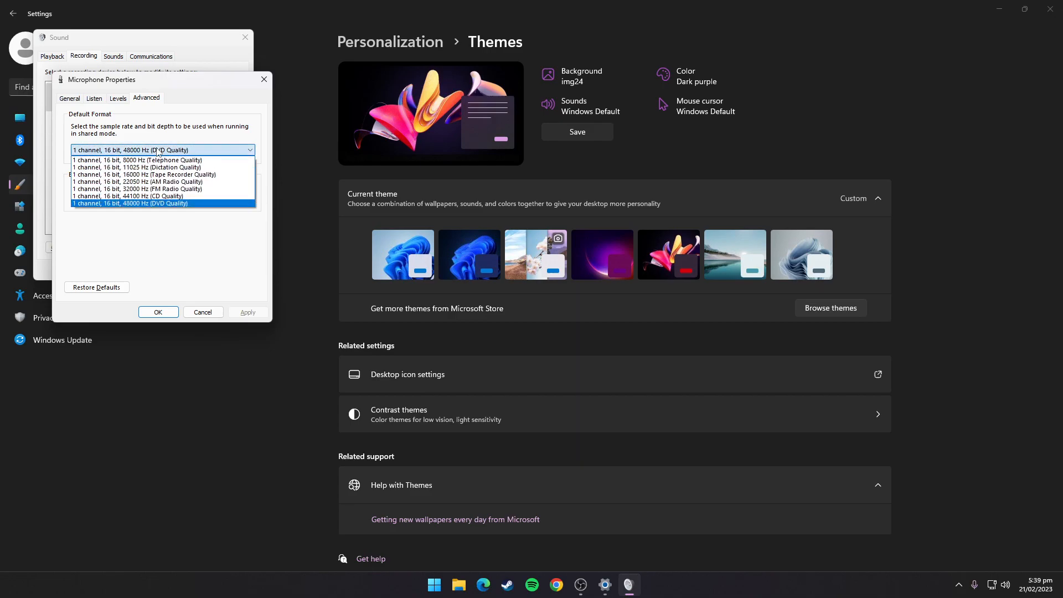
click(157, 150)
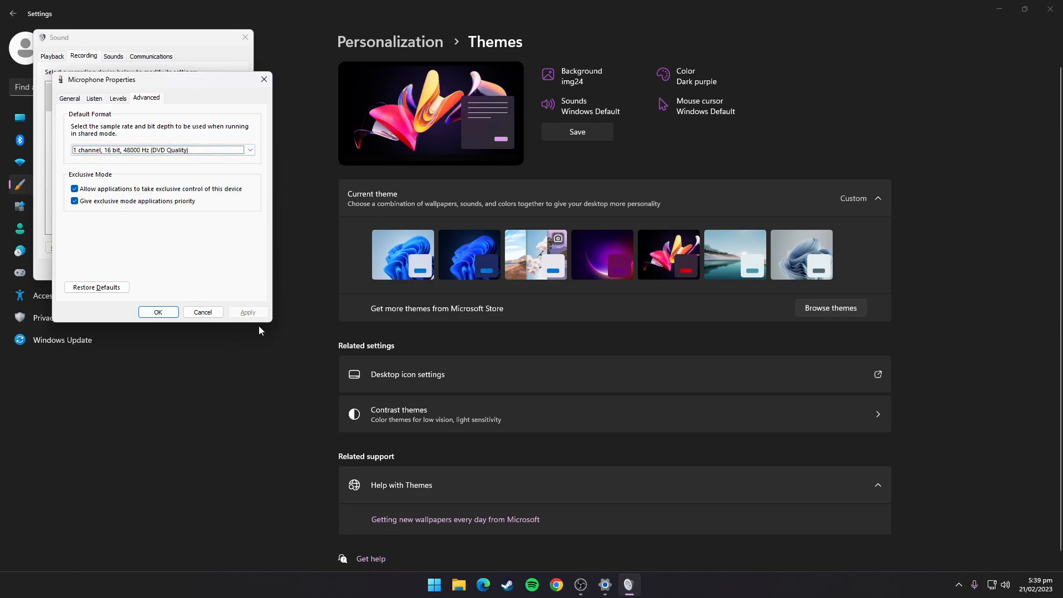
click(169, 312)
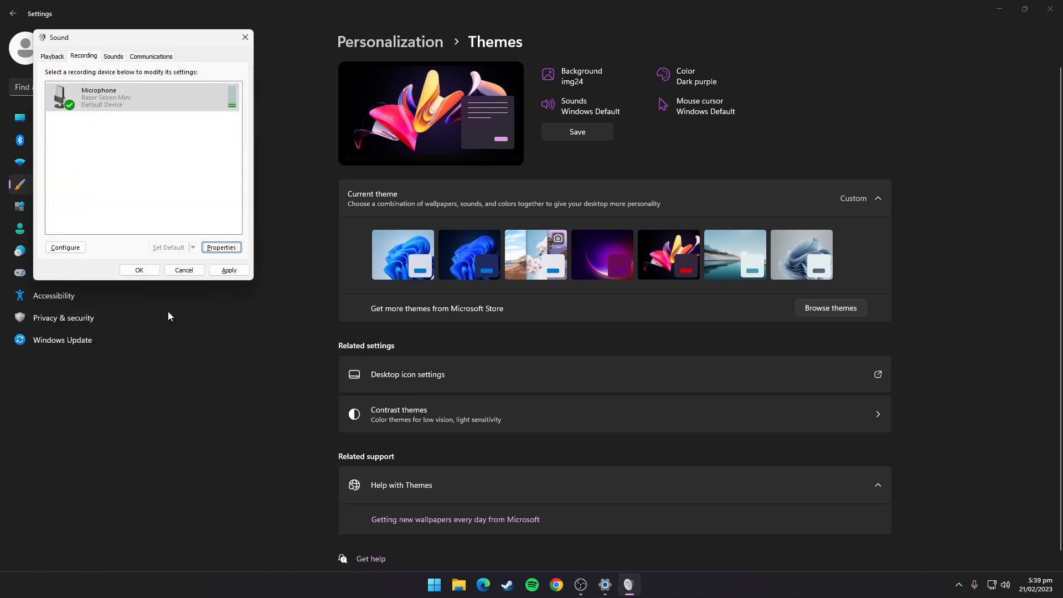
click(229, 270)
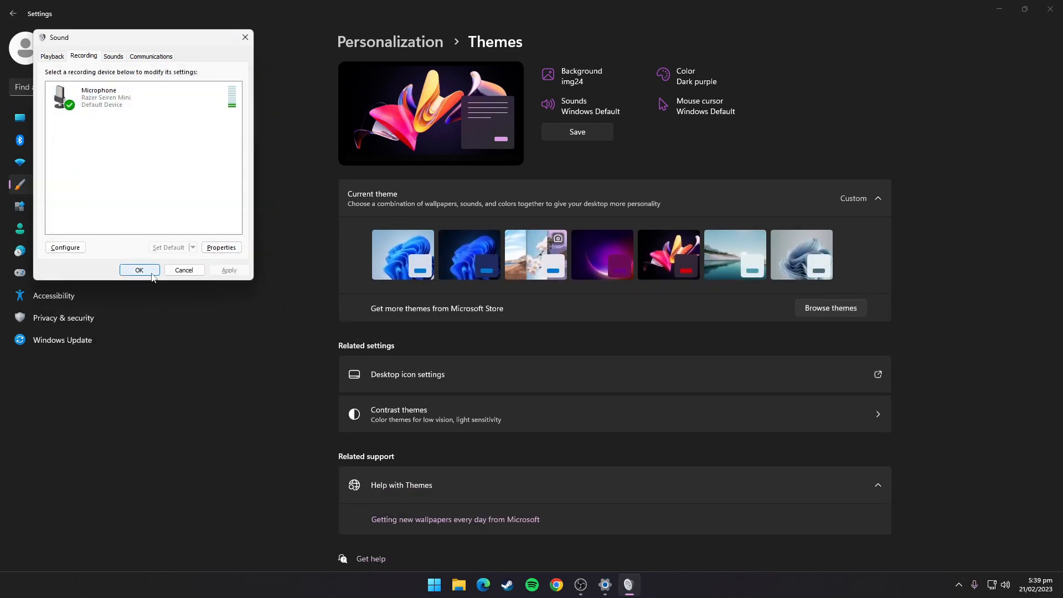
click(151, 273)
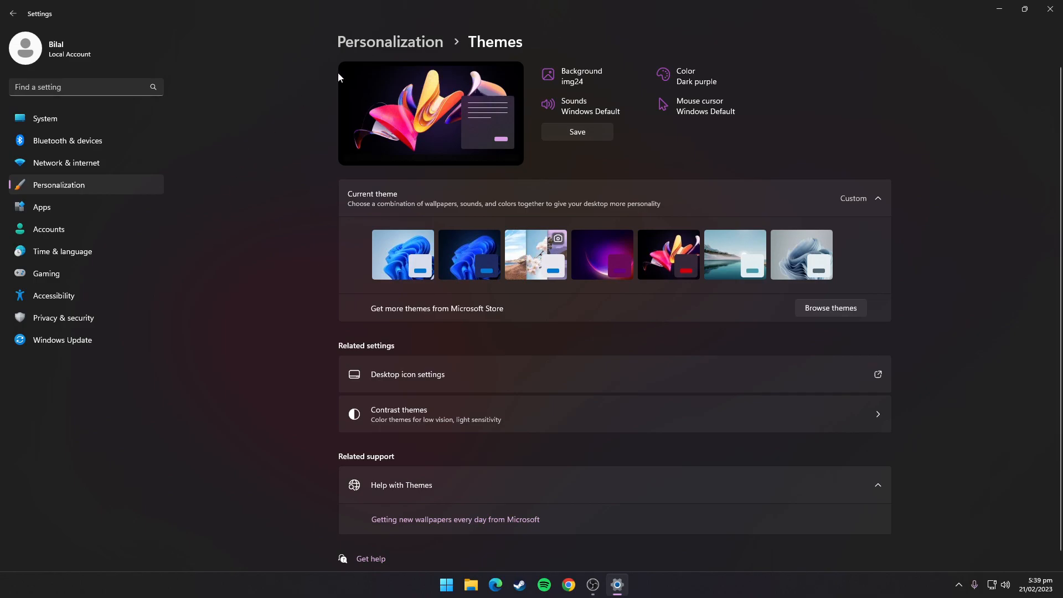
- In the theme's mouse cursor properties, make sure Enhance pointer precision is disabled in the pointer options and confirm
click(672, 111)
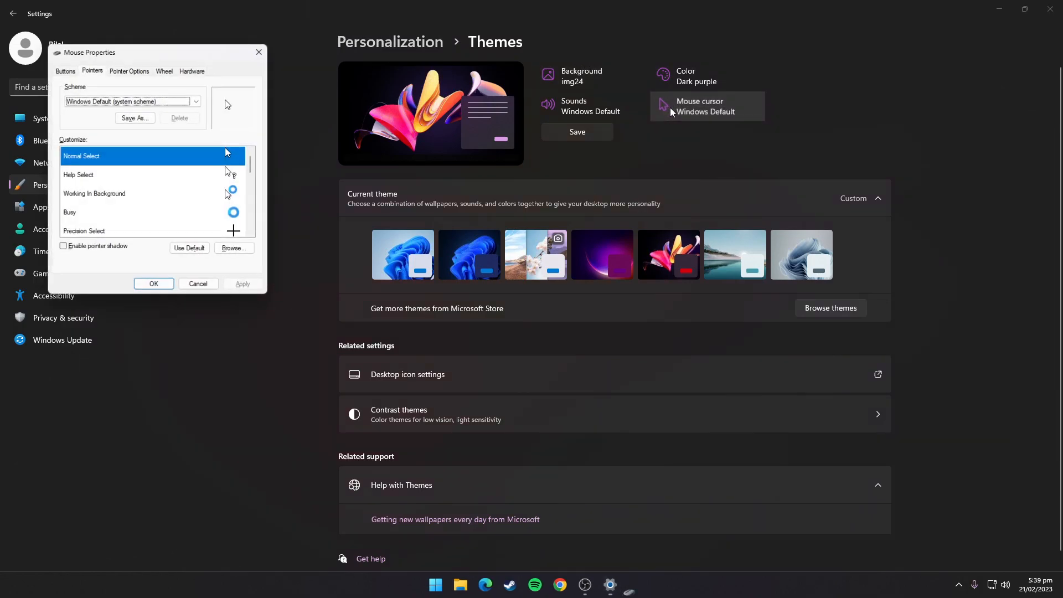
click(130, 72)
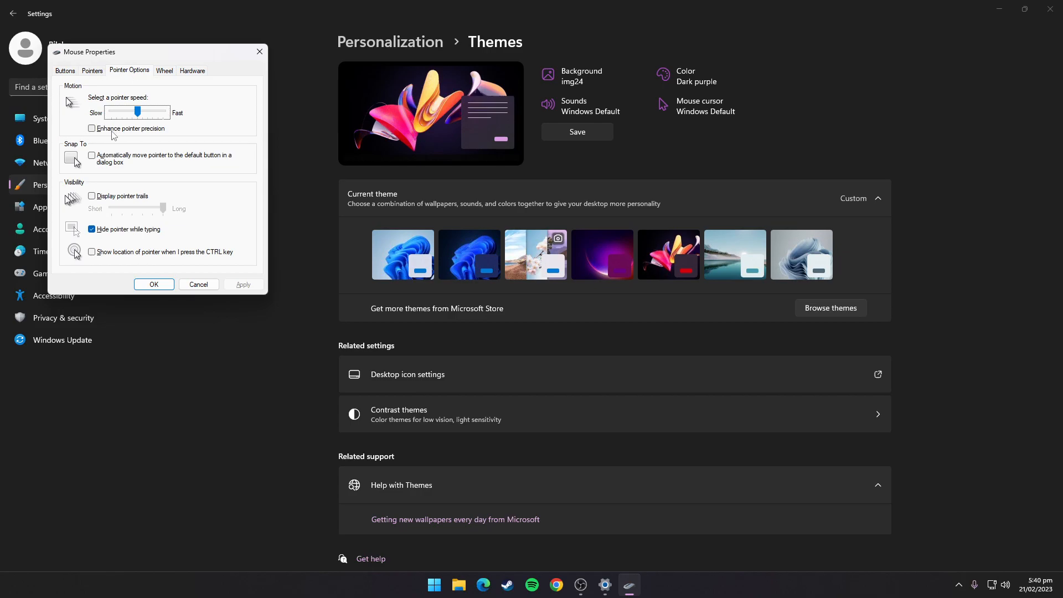
click(144, 131)
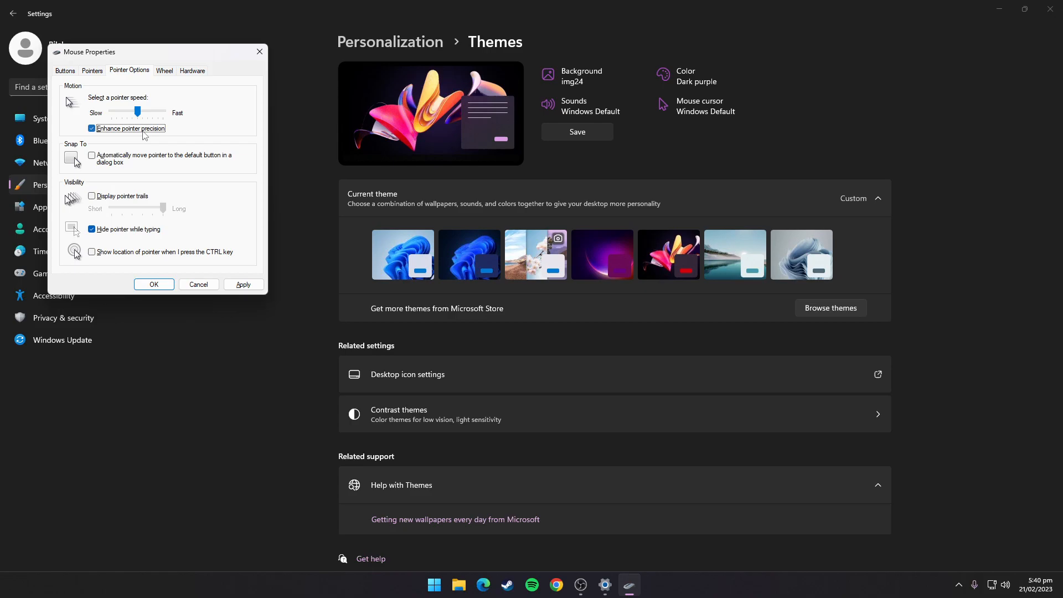
click(243, 284)
click(154, 285)
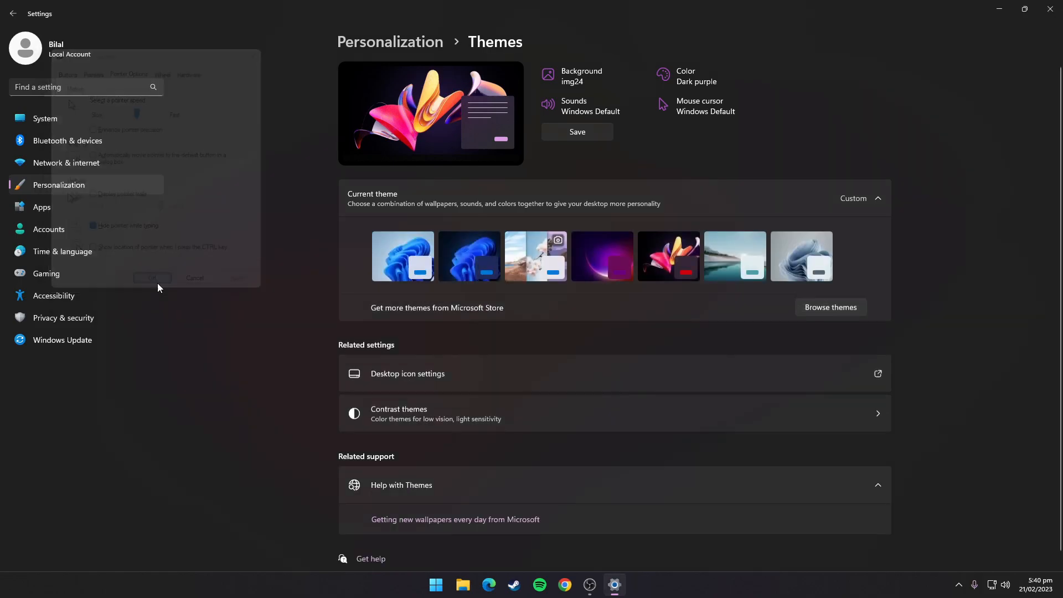
- In the lock screen settings, keep the background as Picture and leave fun facts, tips, and tricks disabled
click(13, 14)
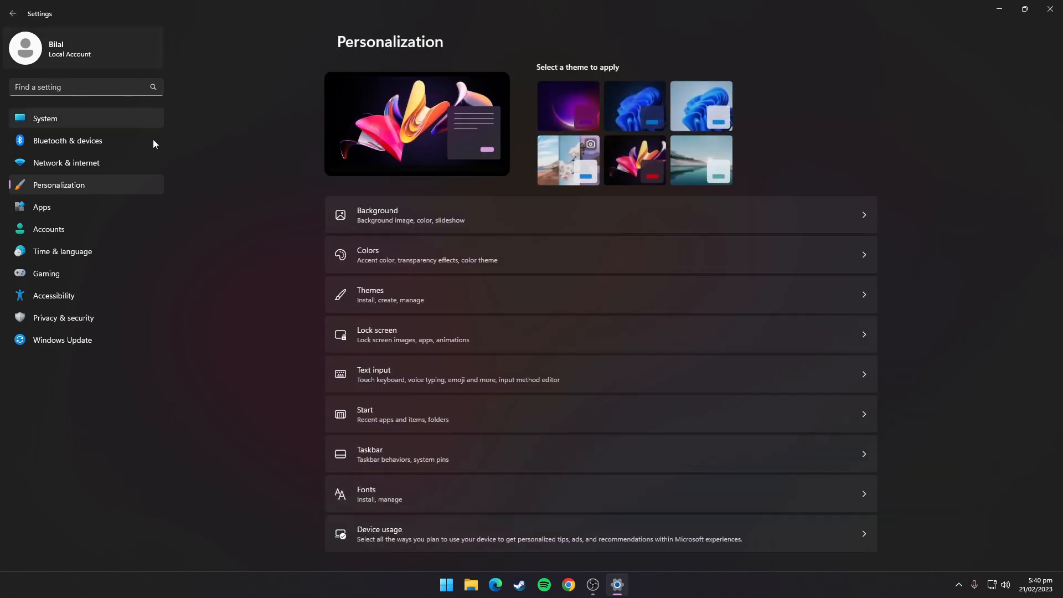
click(425, 335)
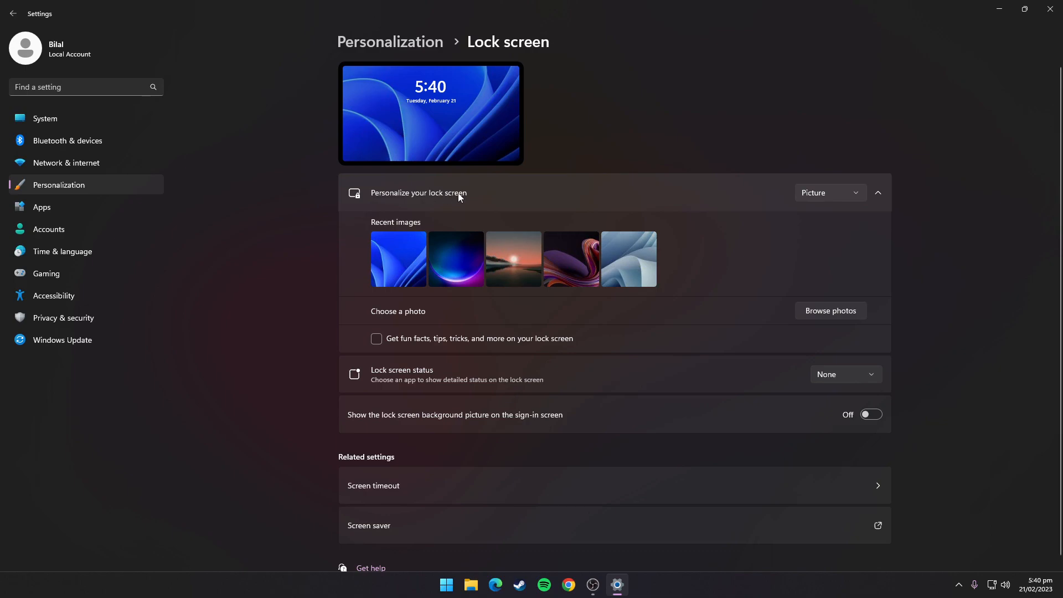
click(829, 197)
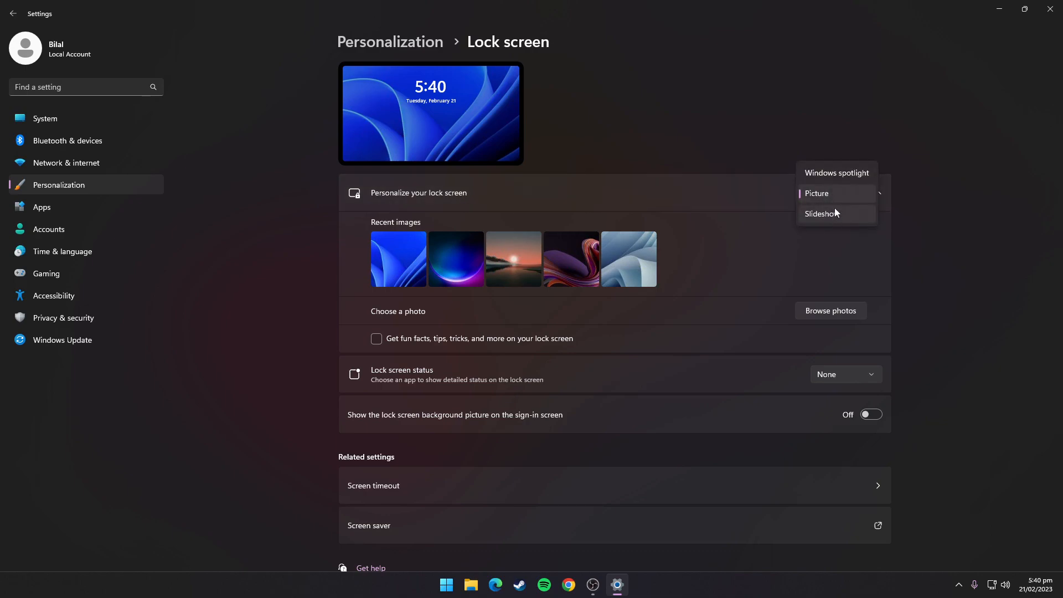
click(959, 220)
scroll(841, 232, down, 1)
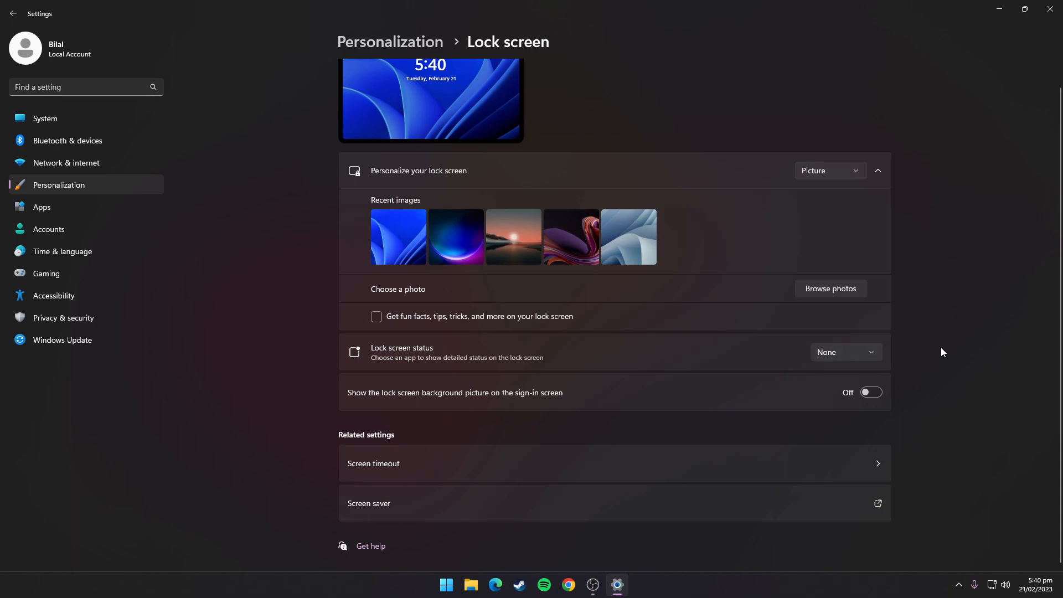
click(406, 319)
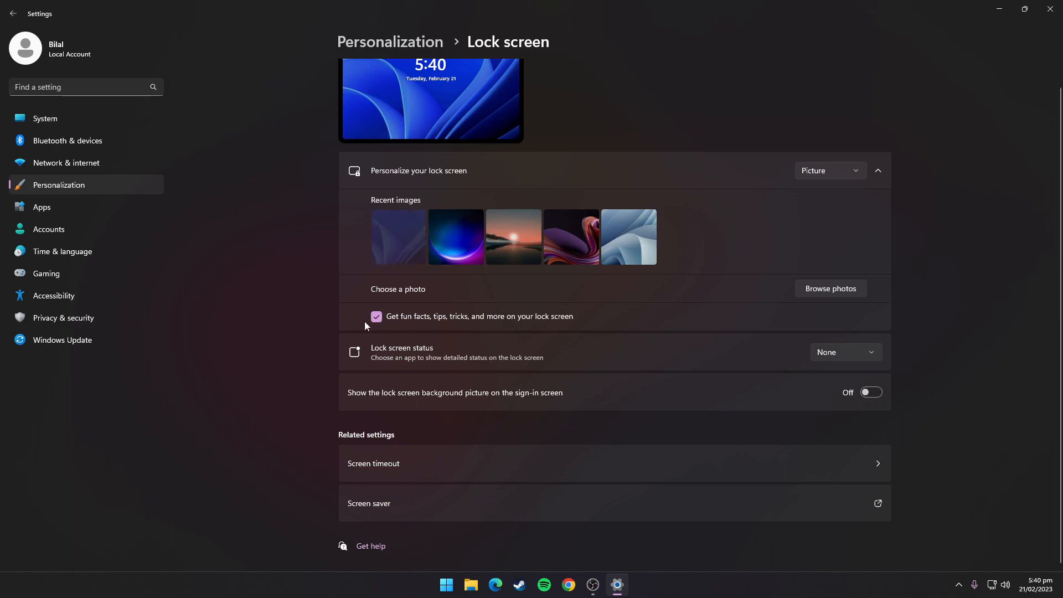
click(399, 318)
click(13, 13)
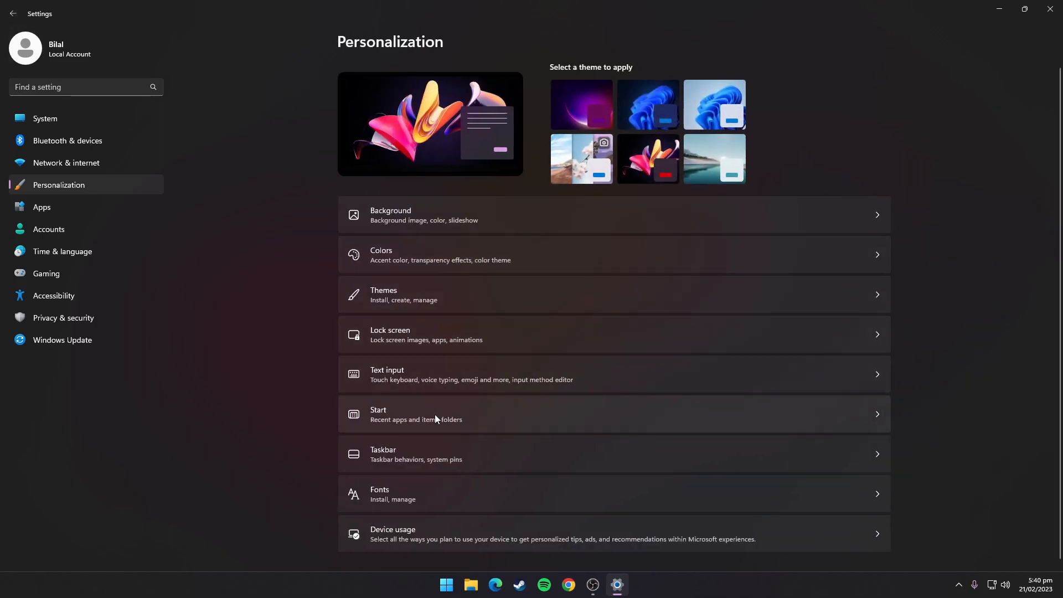
- In the Start personalization settings, keep recently added apps, most used apps, and recently opened items turned off
click(436, 415)
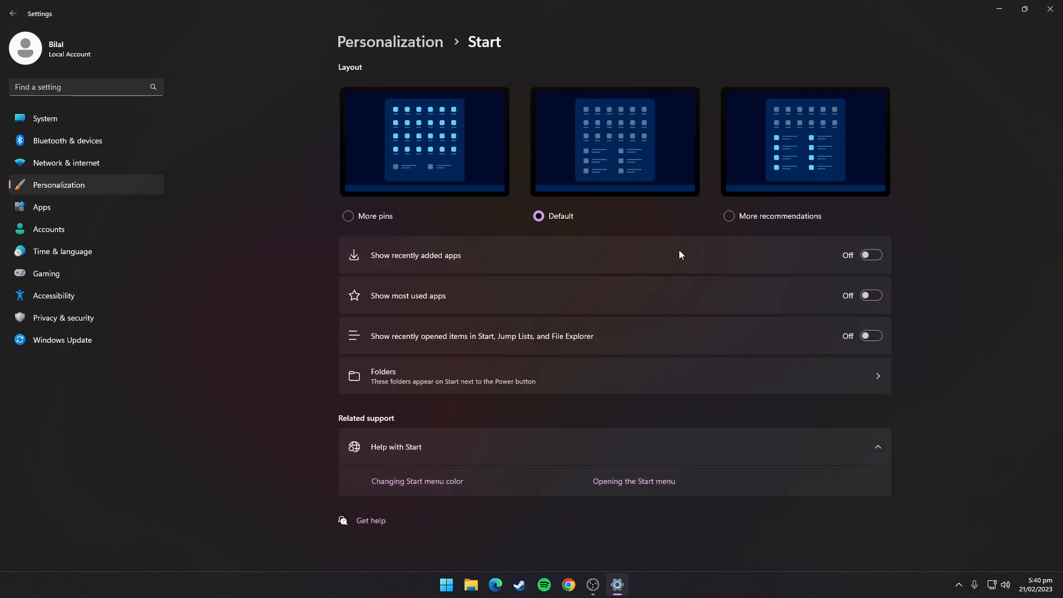
click(875, 256)
click(871, 295)
click(869, 336)
click(14, 13)
- In the Taskbar personalization settings, expand the taskbar behaviors and keep automatic hiding, badges, and flashing unchecked, with all taskbar items off
click(430, 451)
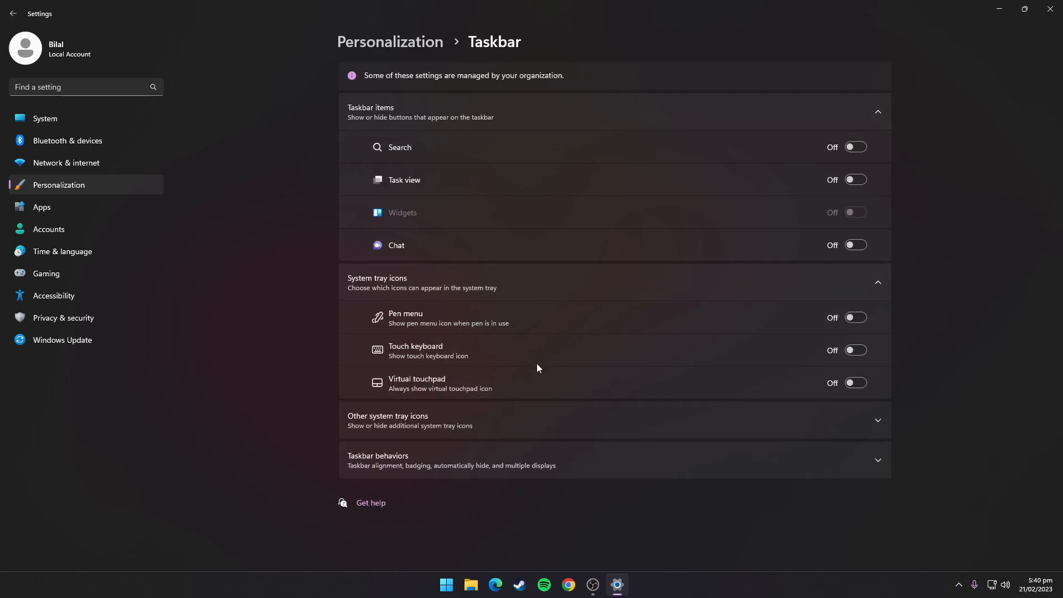
click(403, 461)
scroll(411, 443, down, 4)
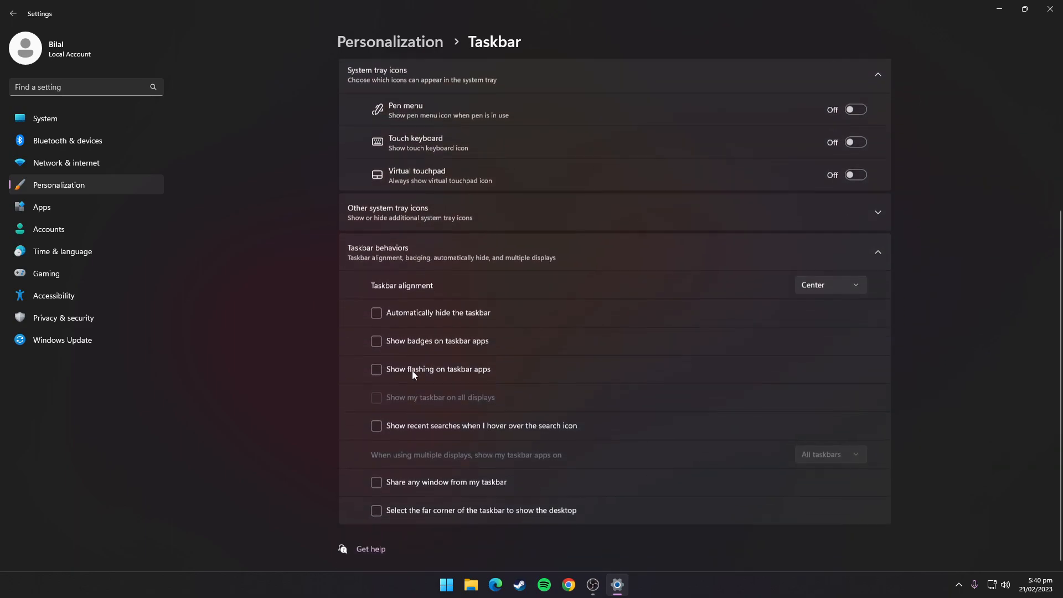
click(438, 310)
click(418, 364)
click(418, 393)
click(411, 338)
click(400, 401)
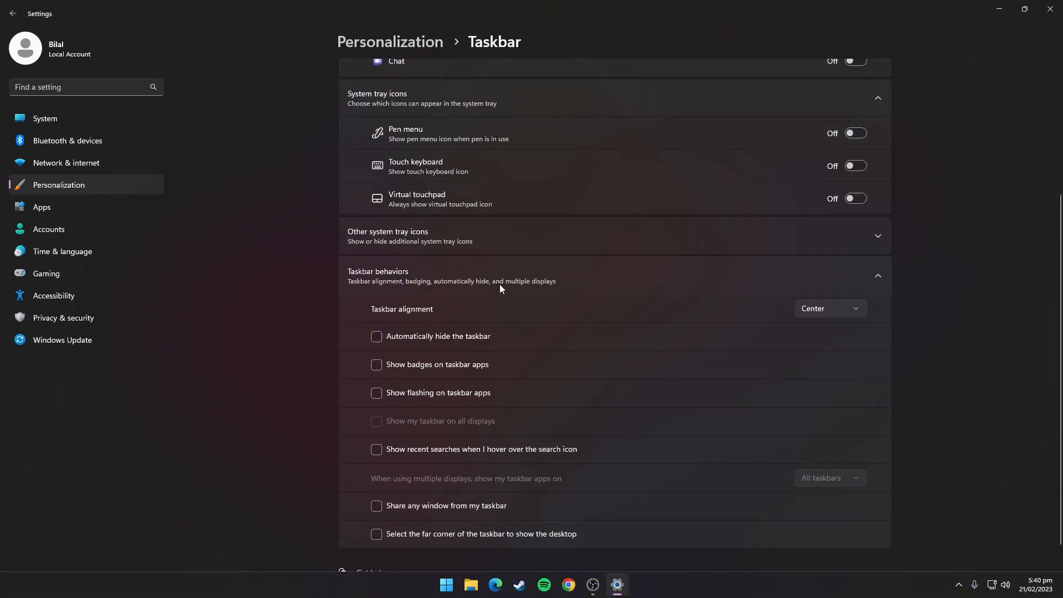
scroll(576, 289, up, 3)
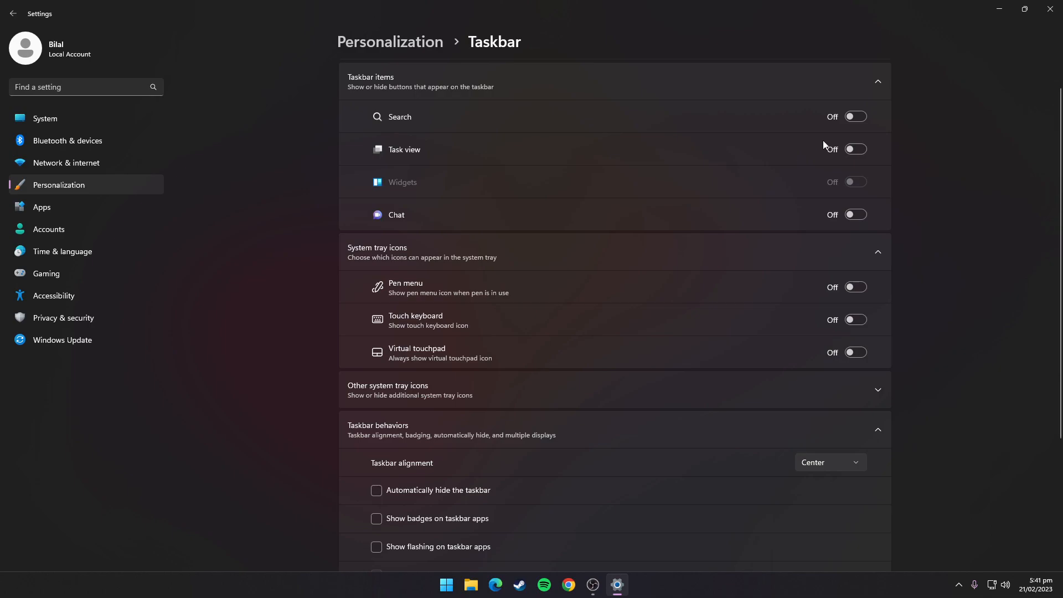
click(13, 14)
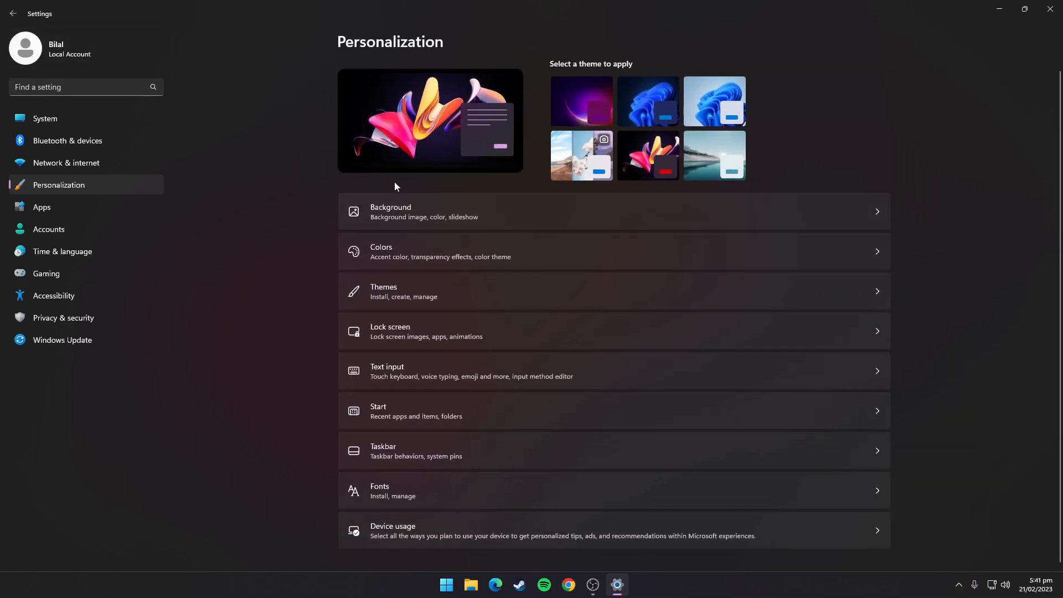
- In the installed apps, open Cortana's advanced options and set its background apps permission to Never
click(64, 206)
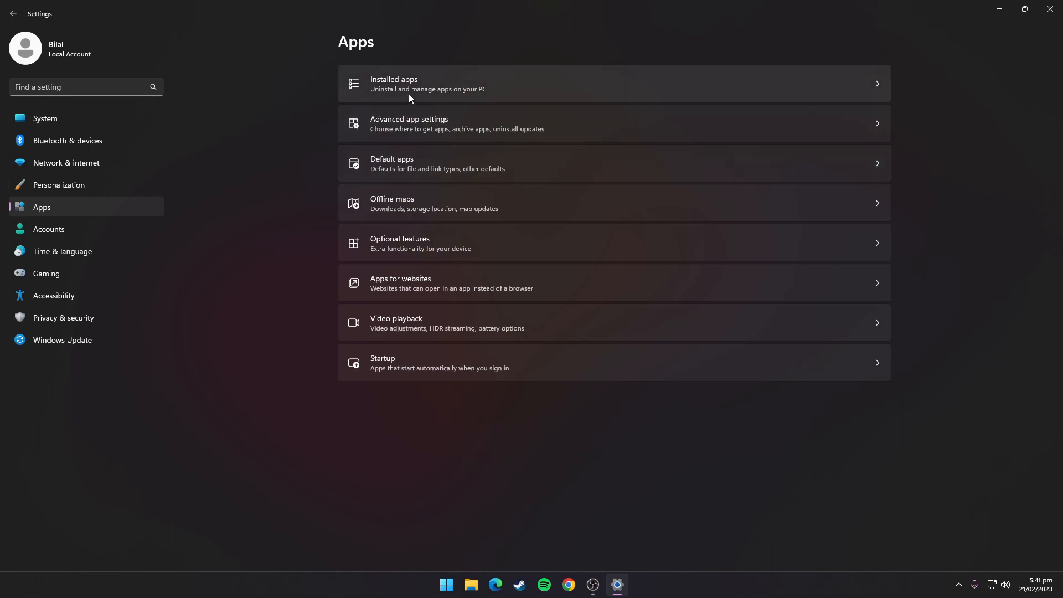
click(410, 98)
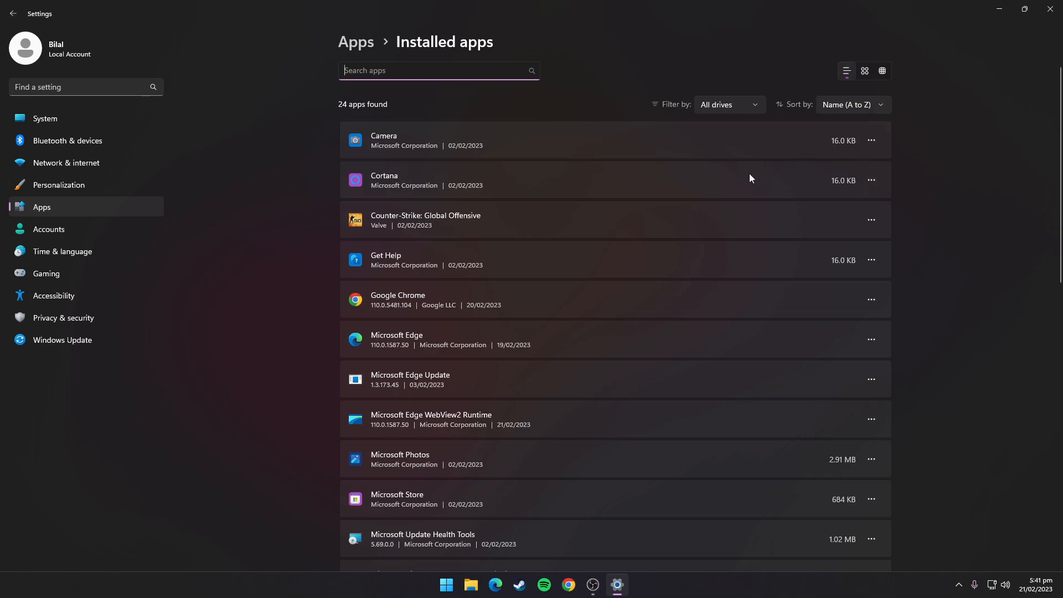
click(875, 184)
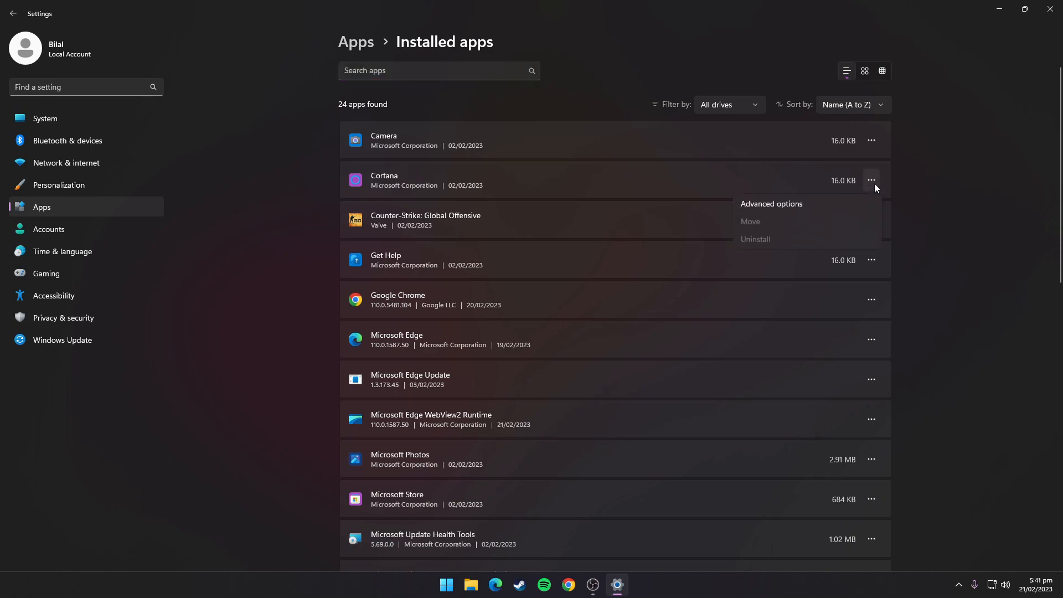
click(760, 206)
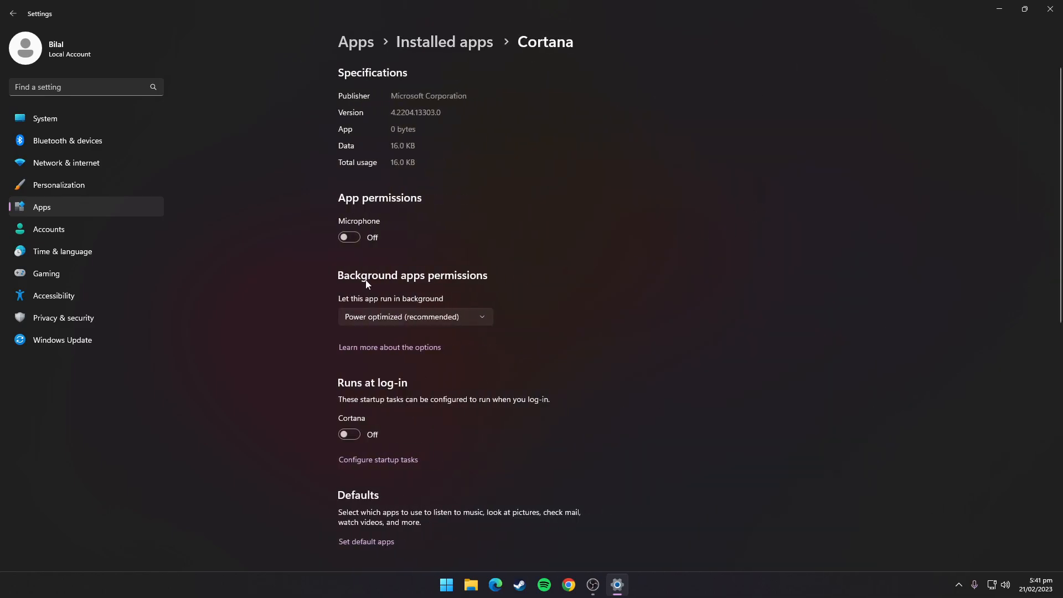
click(378, 317)
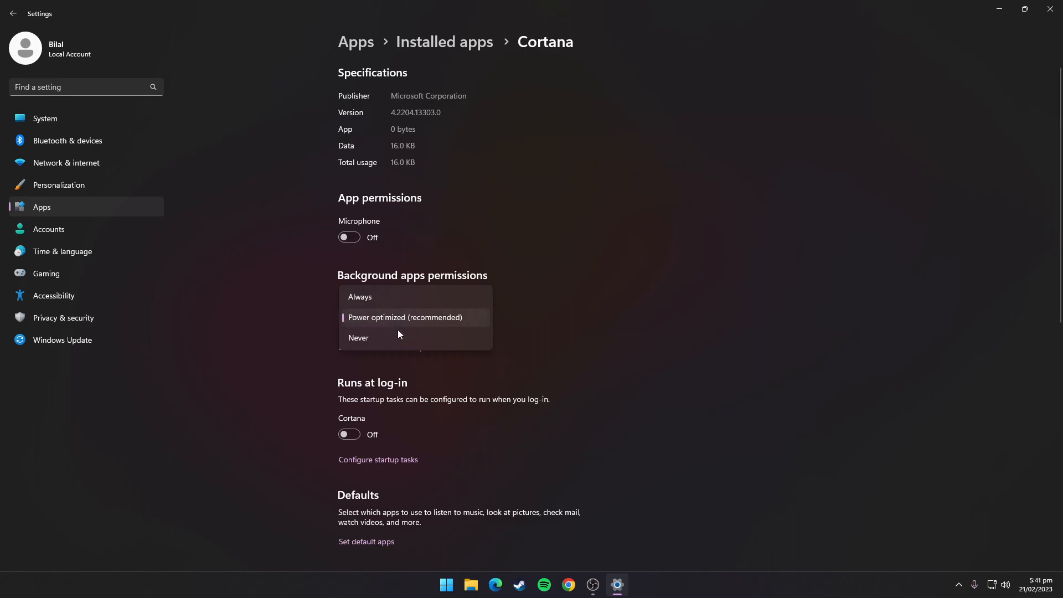
click(394, 338)
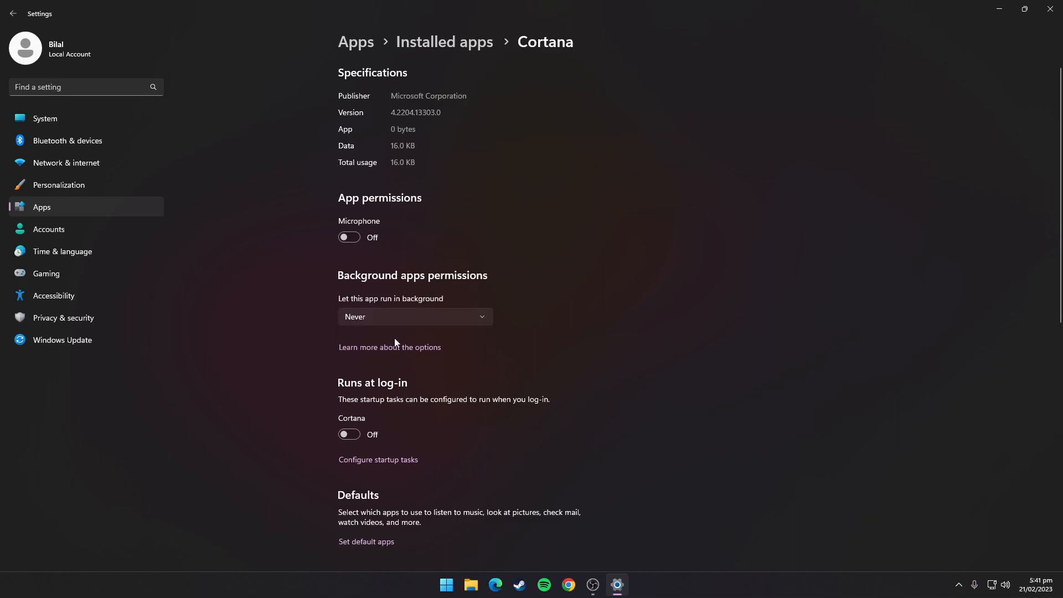
click(19, 17)
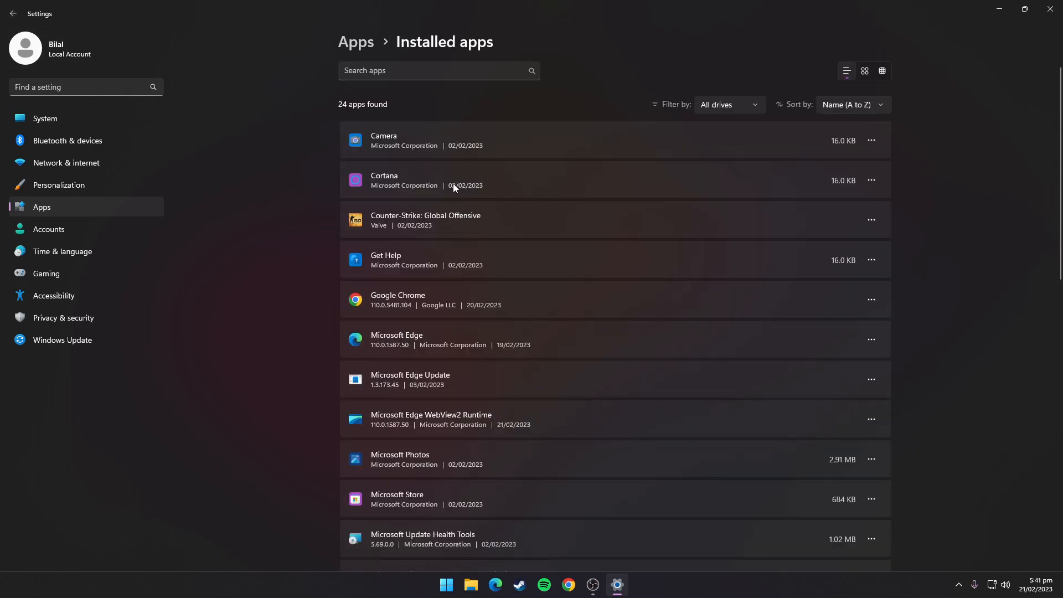
- Find the People app among the installed apps, set its background apps permission to Never, and return to the app list
scroll(453, 184, down, 5)
scroll(450, 204, up, 5)
scroll(474, 221, down, 3)
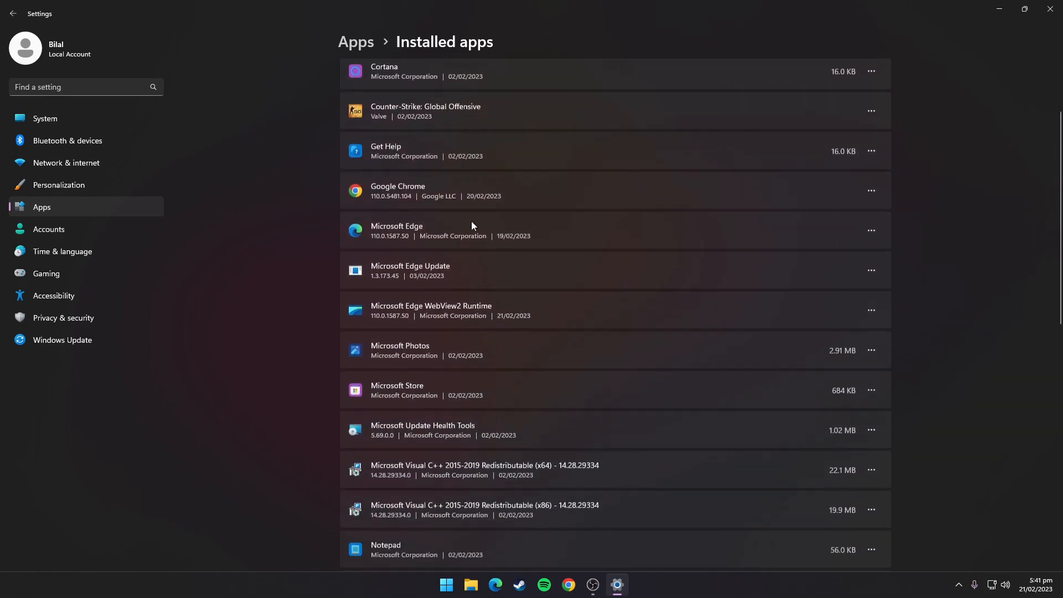
scroll(472, 224, down, 7)
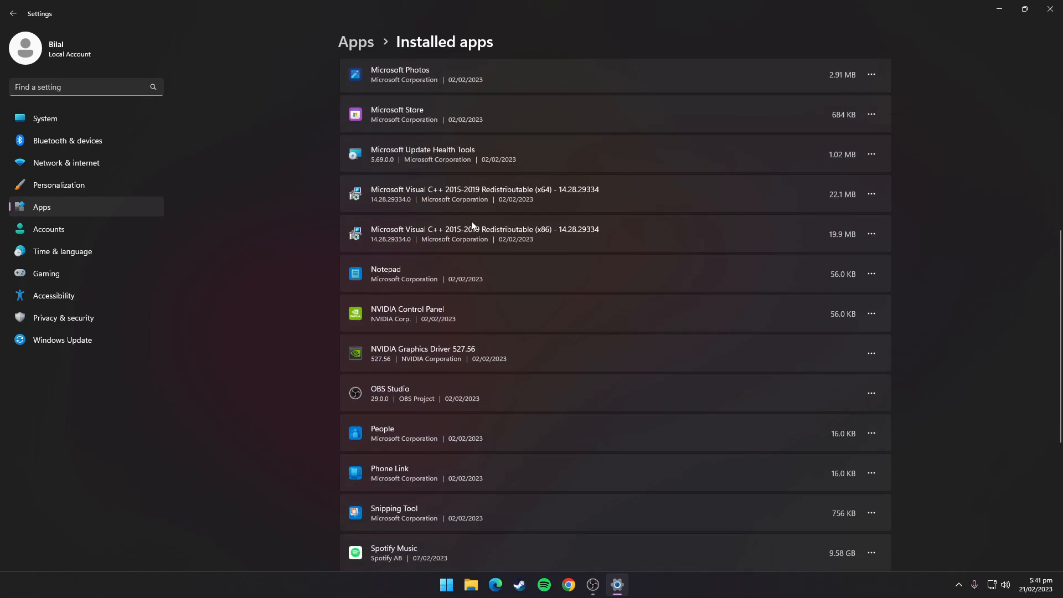
click(871, 279)
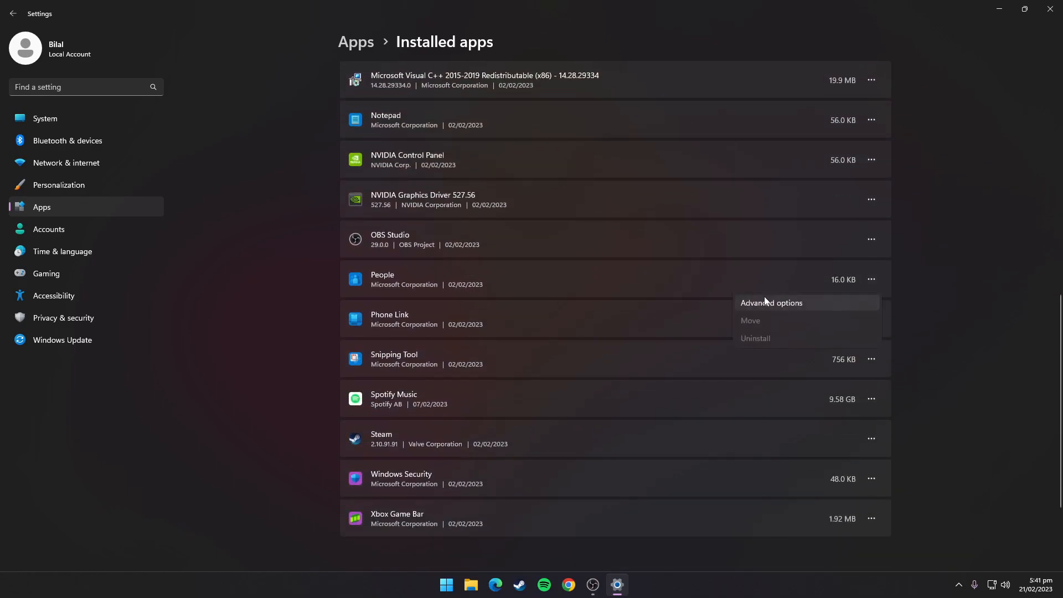
click(765, 299)
click(434, 430)
click(405, 437)
click(424, 438)
click(421, 434)
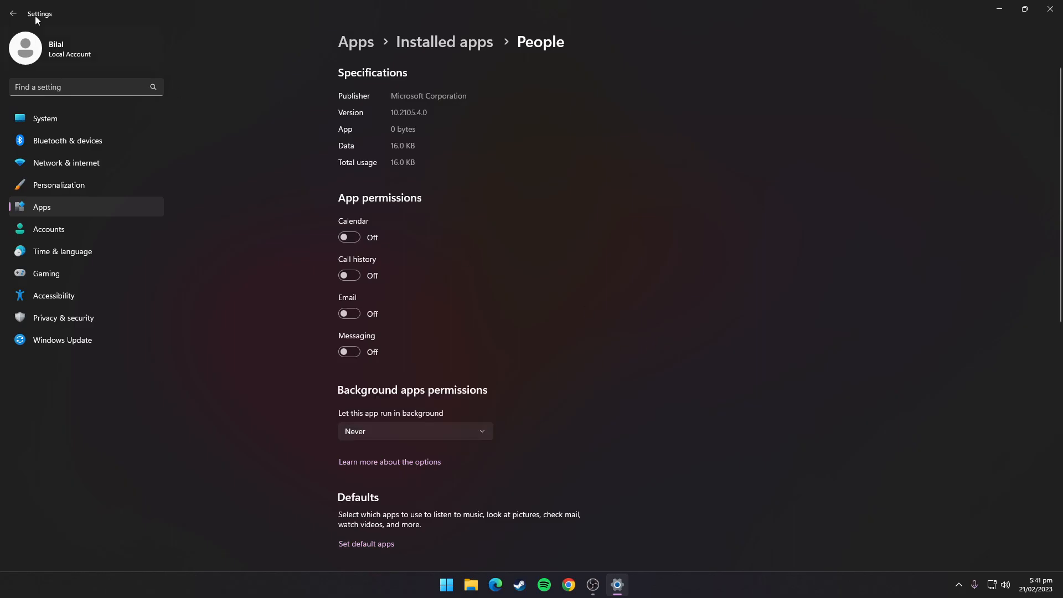
click(13, 13)
scroll(531, 308, down, 10)
scroll(517, 342, up, 12)
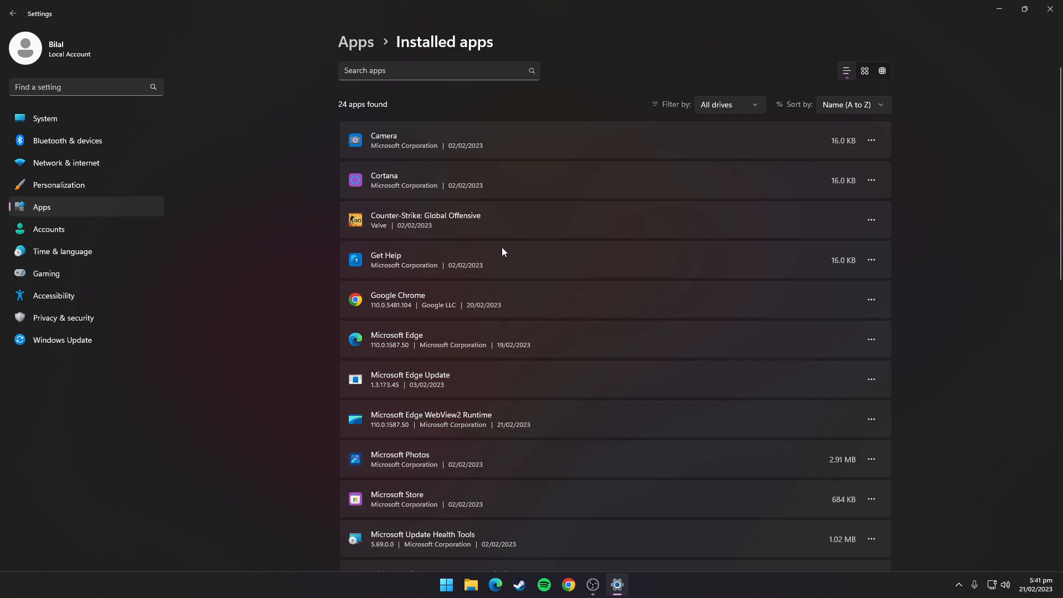
- Open the additional Windows features and turn off Microsoft Print to PDF, Microsoft XPS Document Writer, and Print and Document Services
click(61, 208)
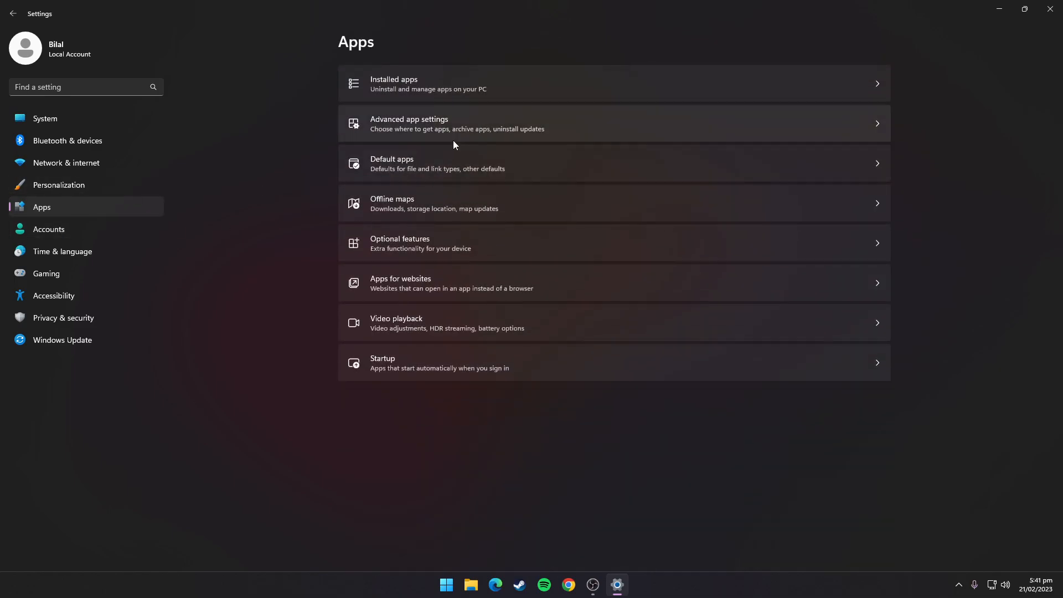
click(442, 246)
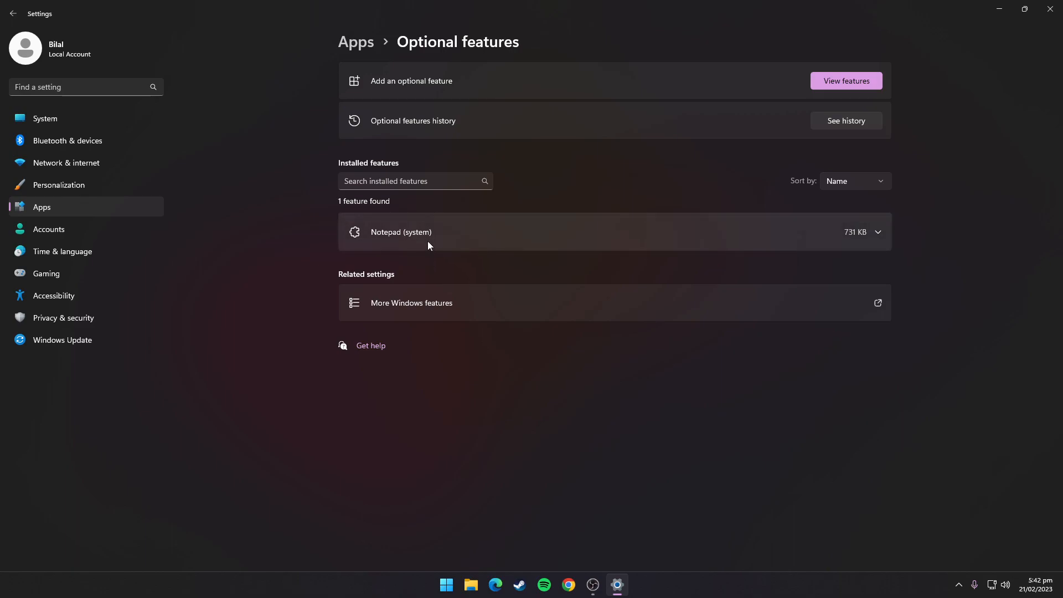
click(444, 304)
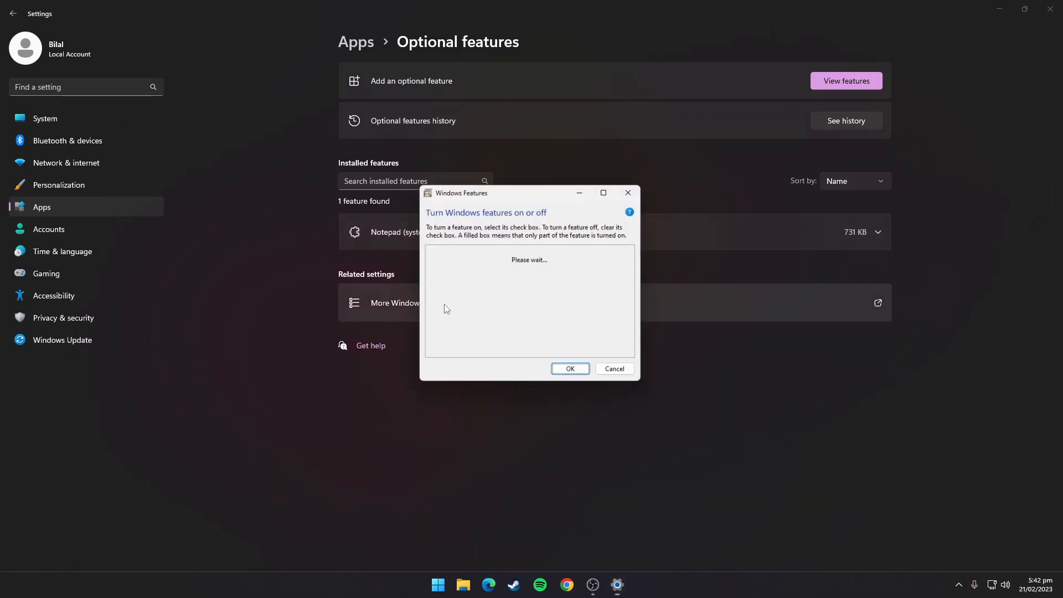
scroll(447, 304, down, 3)
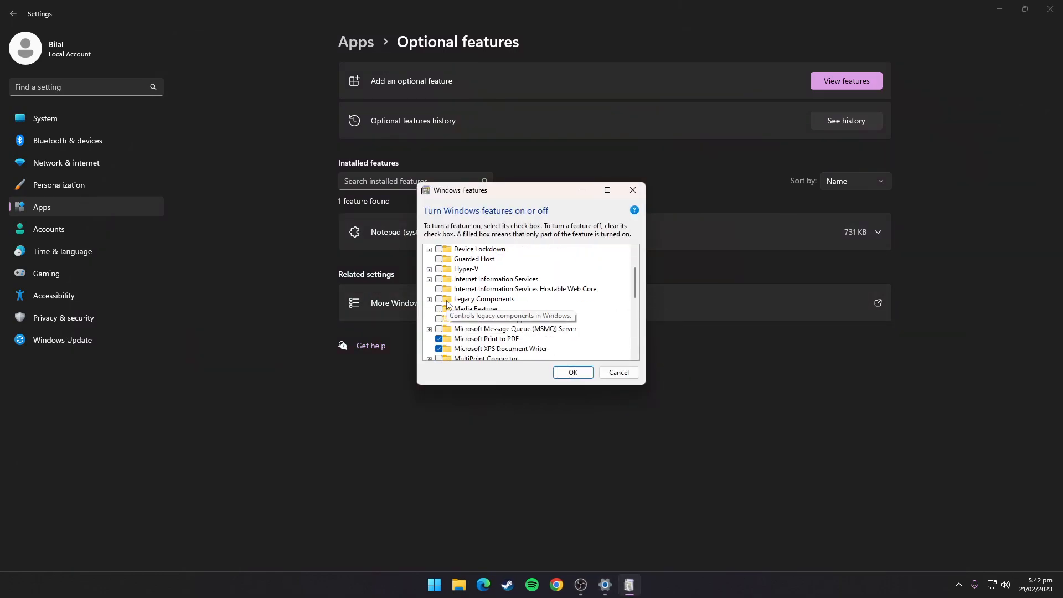
click(439, 339)
scroll(475, 344, down, 1)
scroll(441, 341, down, 1)
click(439, 330)
scroll(443, 333, down, 2)
click(439, 329)
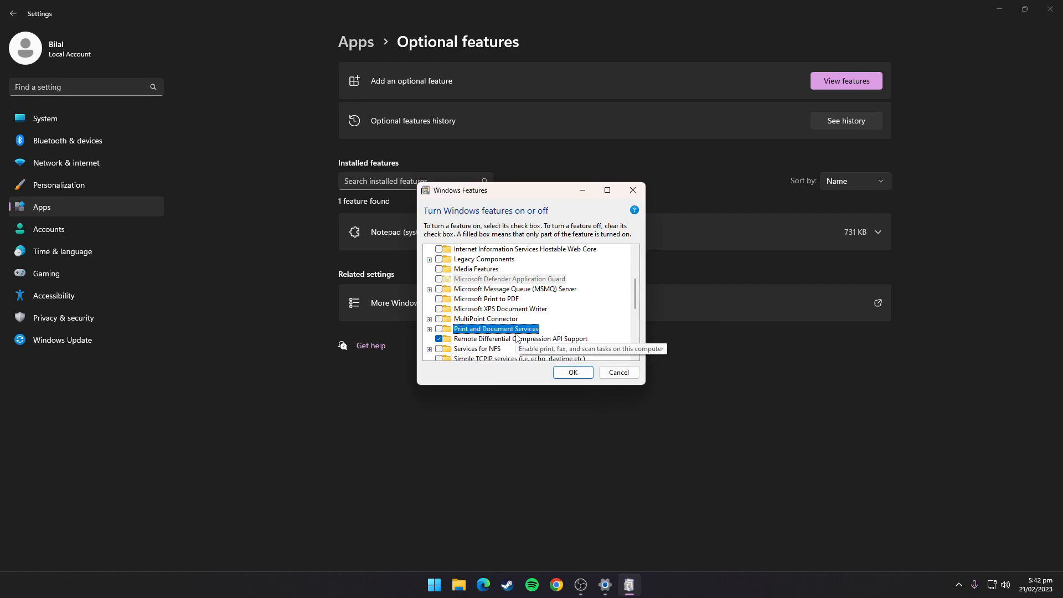
- Turn off Remote Differential Compression API Support and Work Folders Client, apply the Windows feature changes, and close the dialog
scroll(517, 338, down, 1)
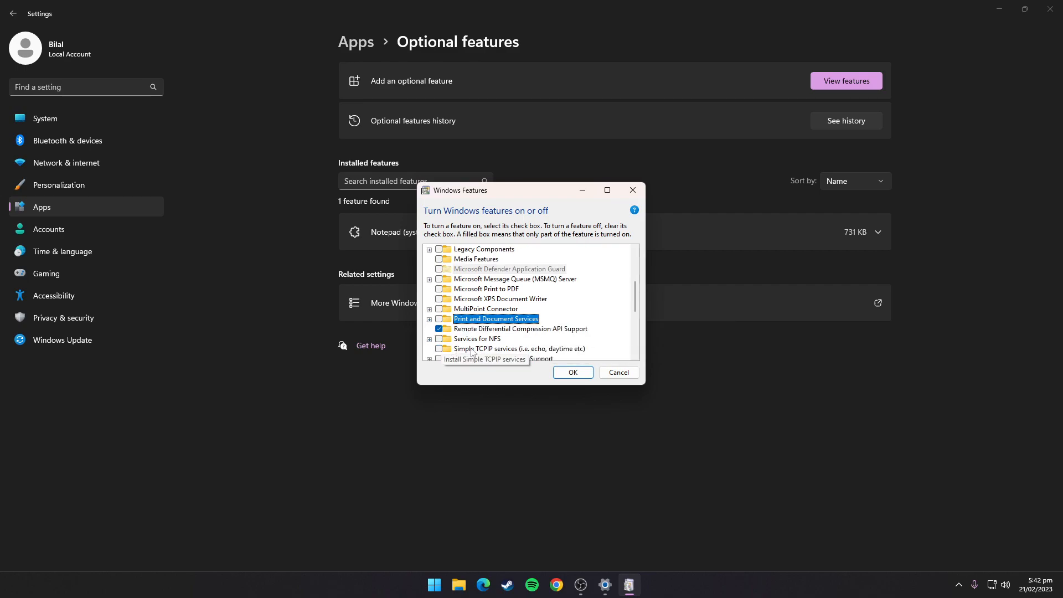
scroll(491, 344, down, 1)
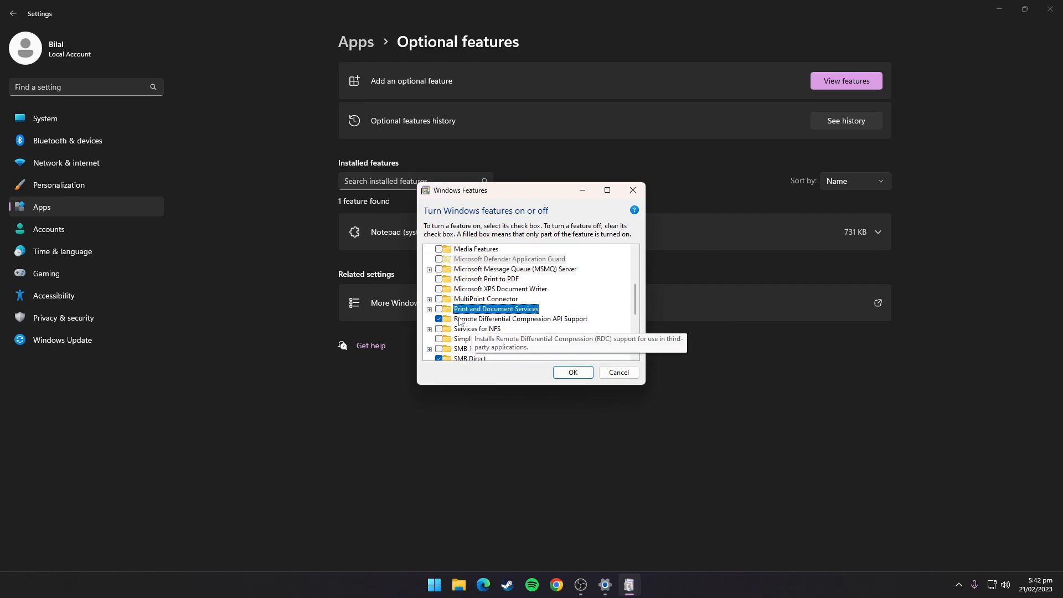
click(439, 319)
scroll(512, 325, down, 5)
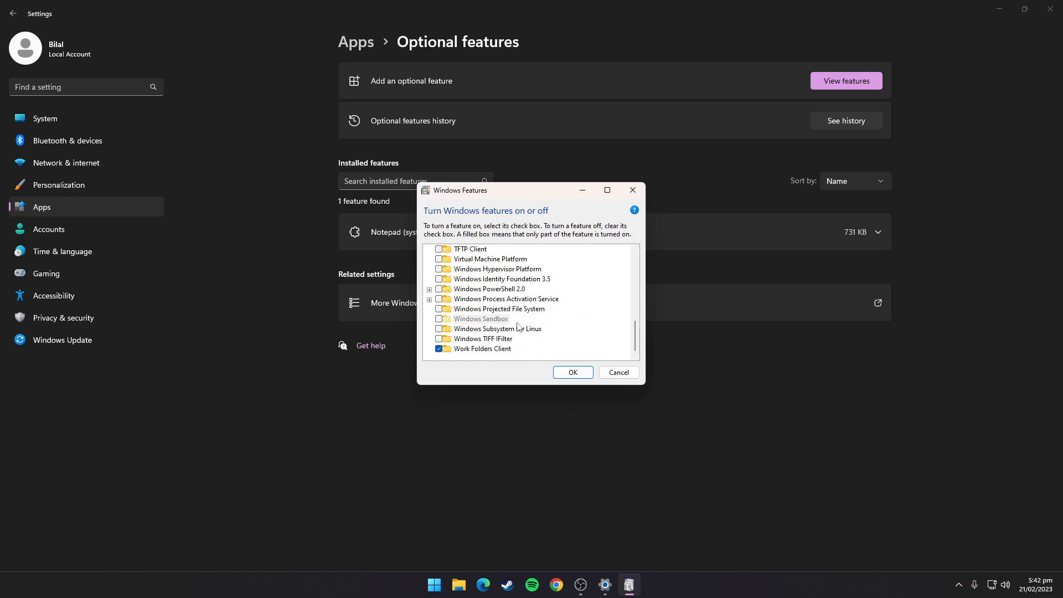
click(440, 349)
scroll(522, 323, up, 3)
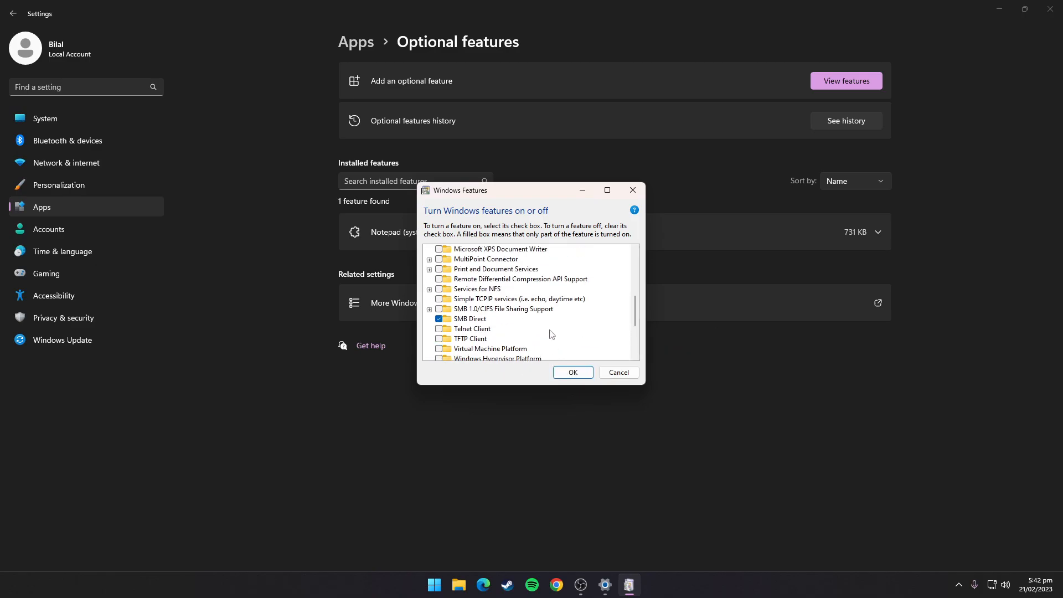
scroll(494, 268, up, 5)
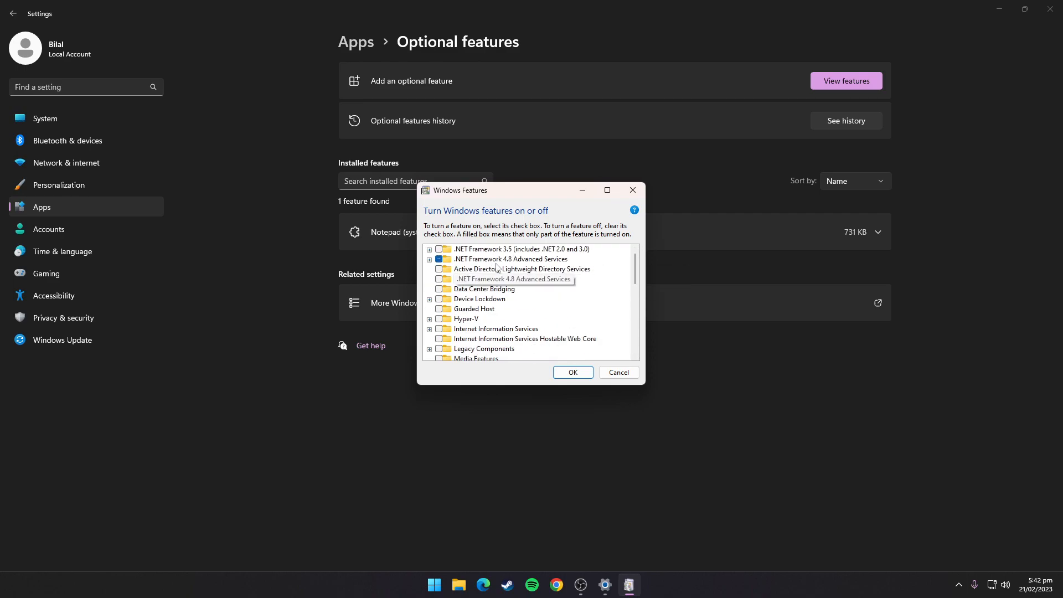
click(572, 372)
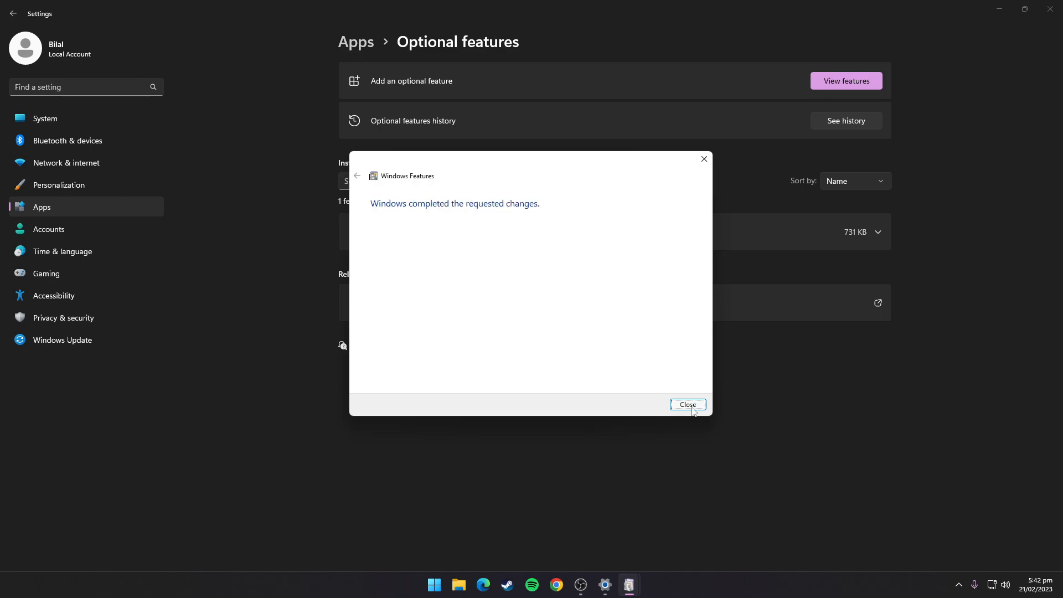
click(688, 405)
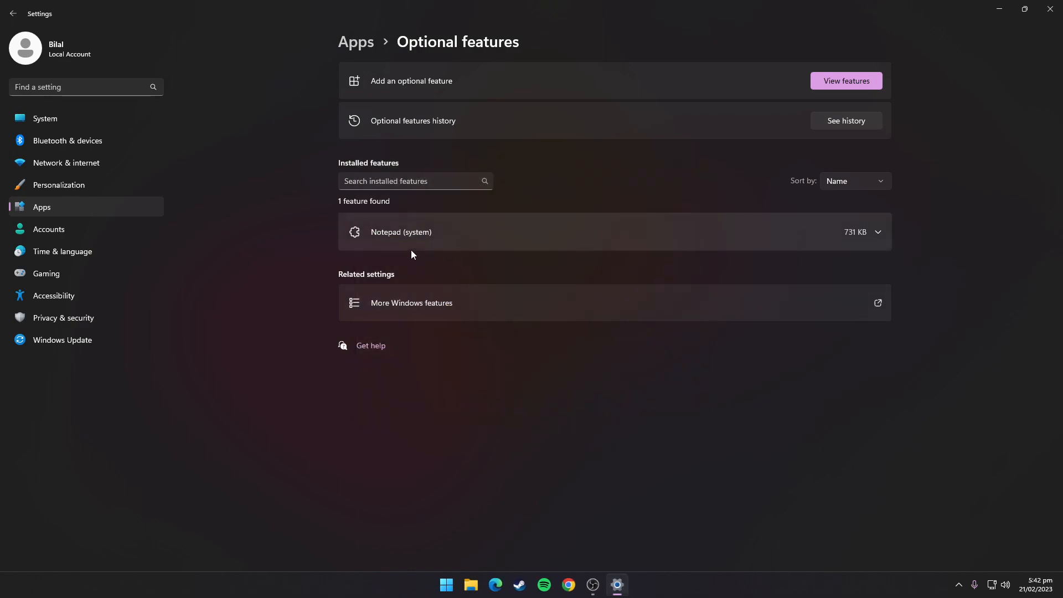
- Review the Startup apps and keep Cortana, Spotify, and the Windows Security notification icon turned off
click(9, 7)
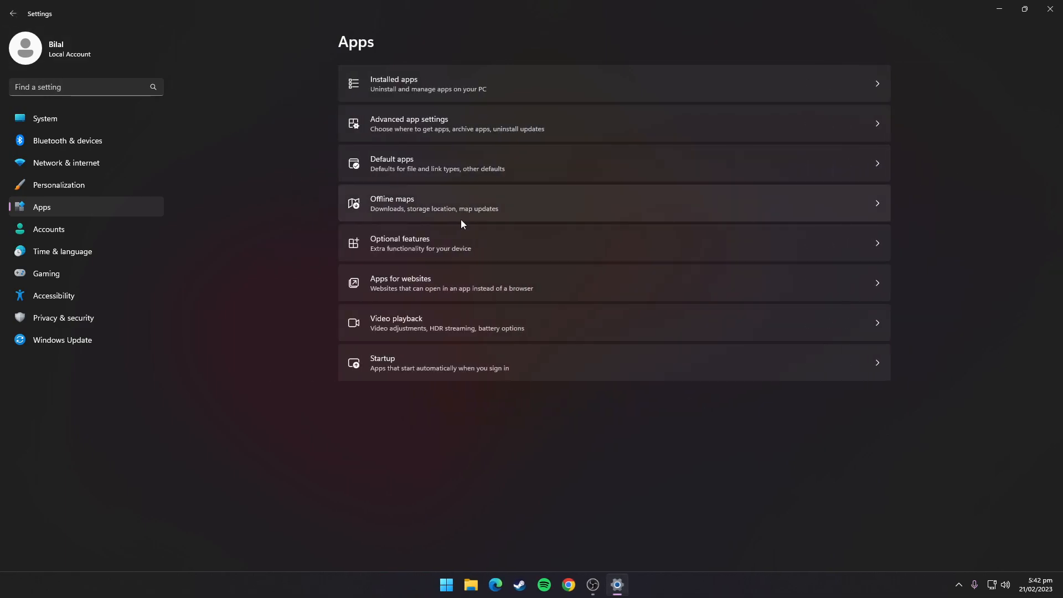
click(431, 368)
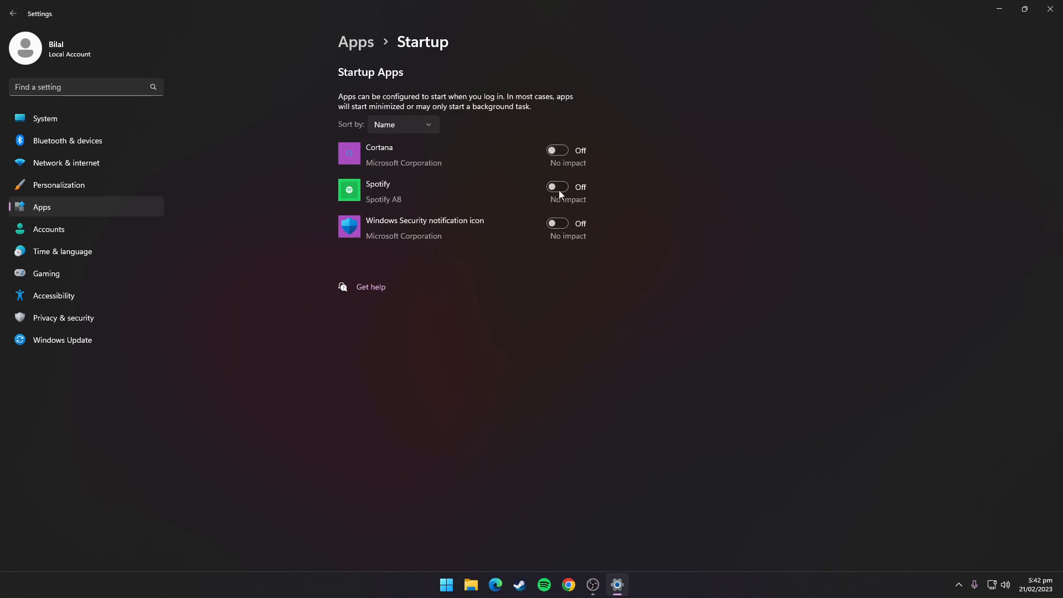
click(562, 153)
click(563, 153)
- In the Typing settings, turn off physical keyboard text suggestions and multilingual text suggestions, and visit the typing insights page
click(113, 256)
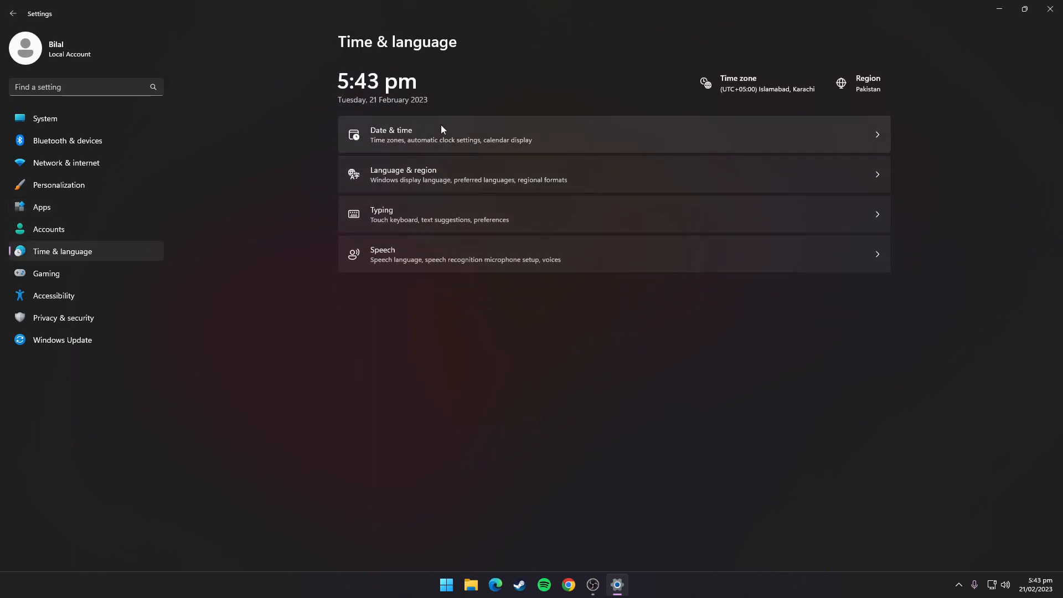
click(424, 214)
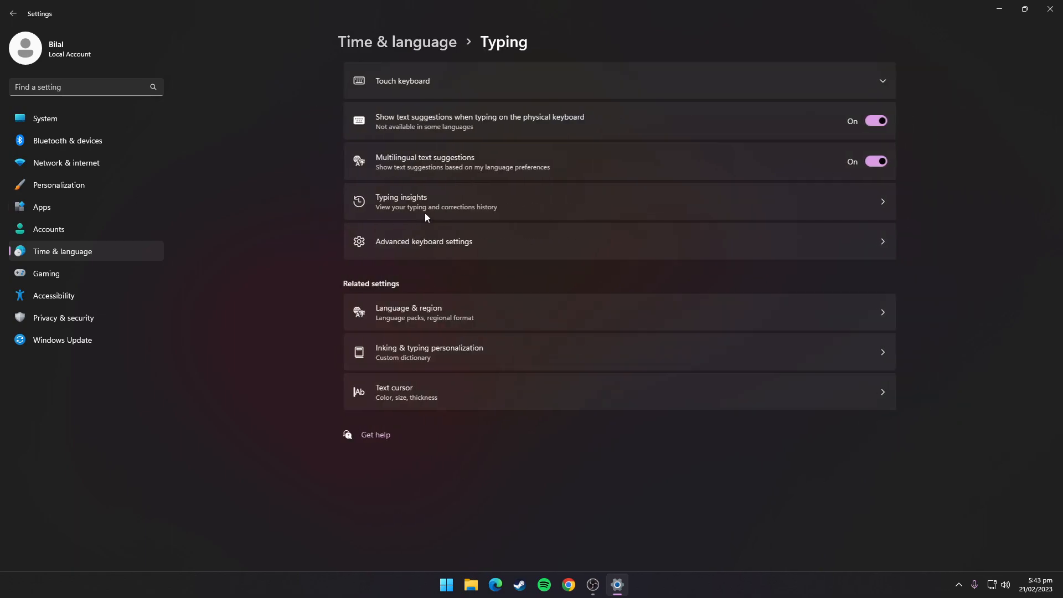
click(873, 122)
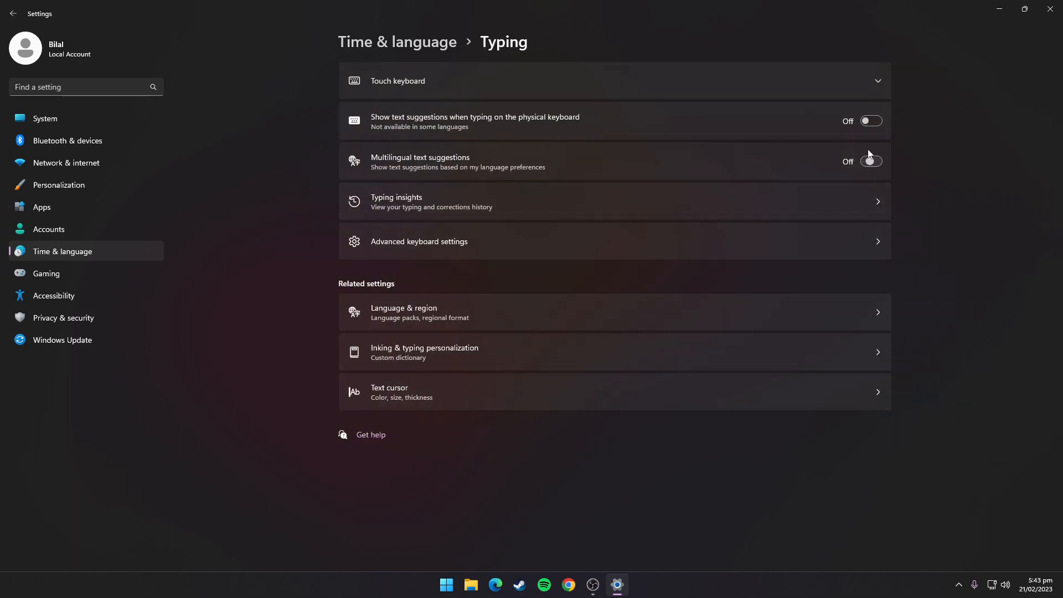
click(686, 216)
click(350, 92)
click(13, 14)
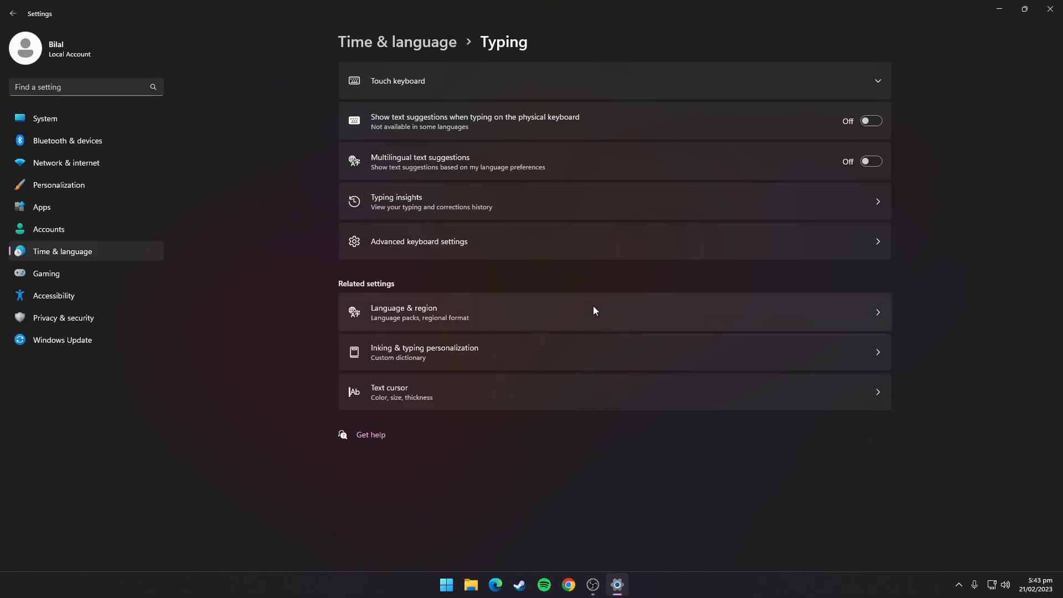
- In Inking & typing personalization, turn off the custom inking and typing dictionary and return to the Typing settings
click(509, 350)
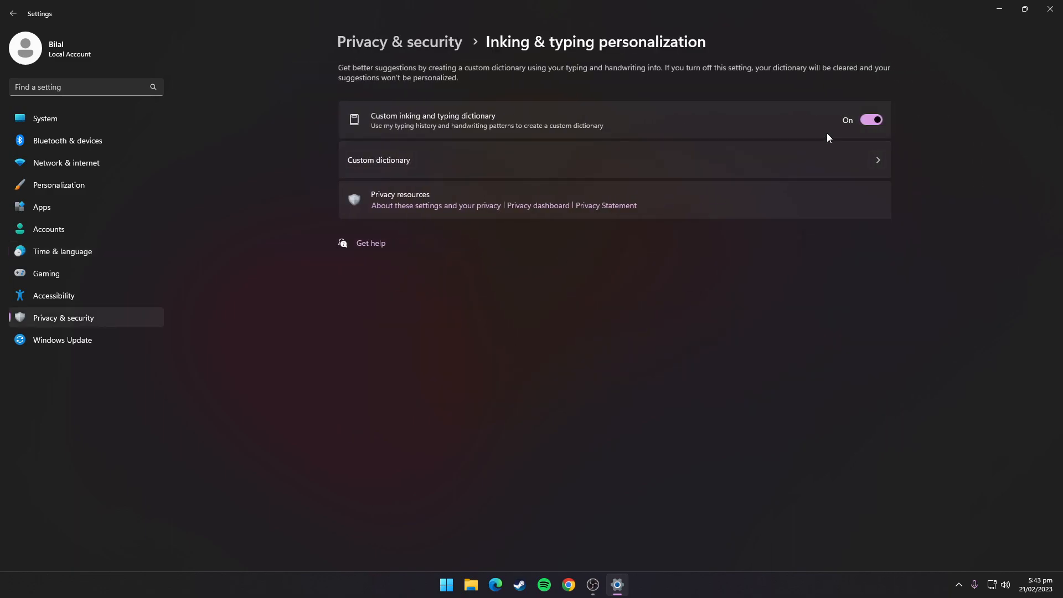
click(861, 121)
click(14, 14)
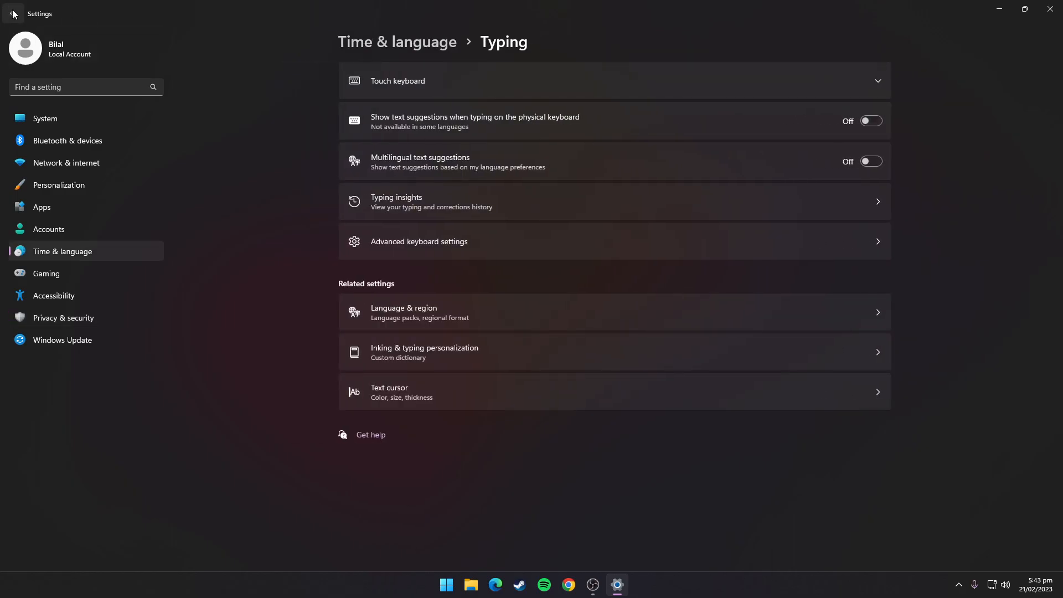
- In the Gaming settings, turn off opening Xbox Game Bar with the controller button, and keep Game Mode on
click(128, 275)
click(433, 81)
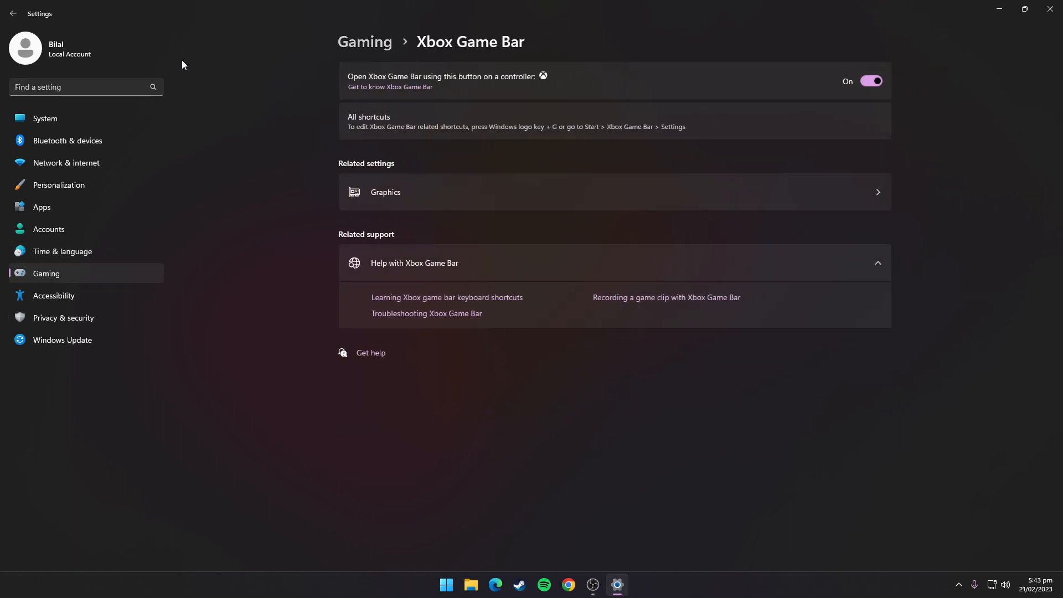
click(844, 78)
click(13, 14)
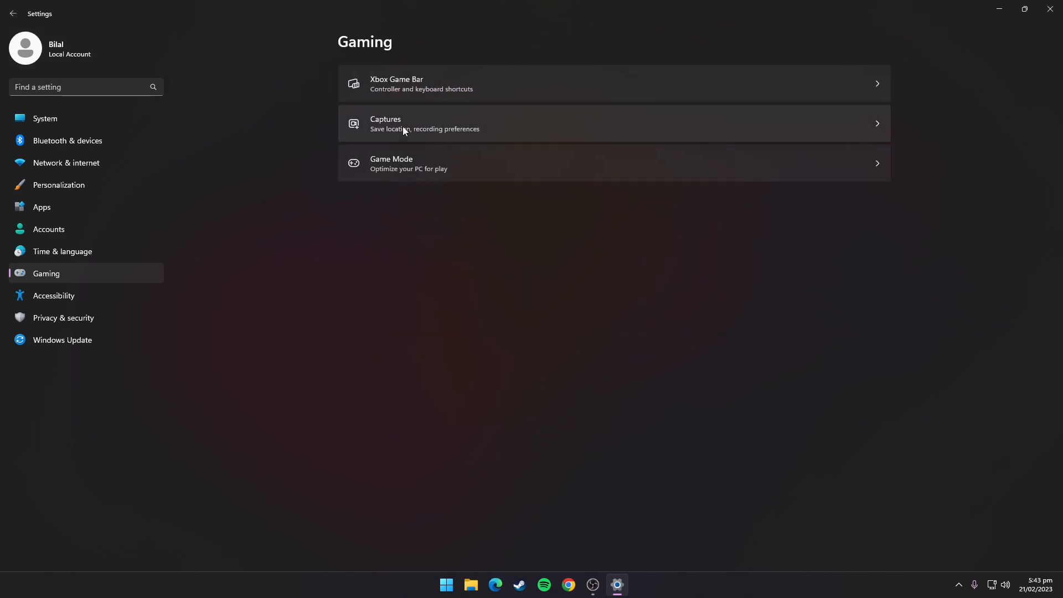
click(445, 177)
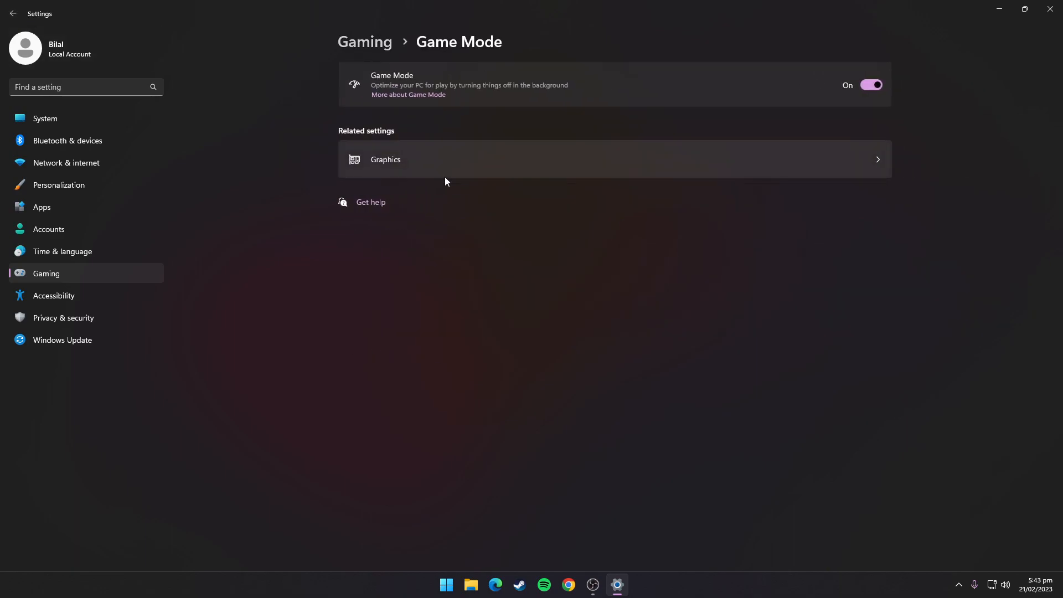
- Check the Magnifier settings under Accessibility, keep Magnifier off, and return to the accessibility list
click(94, 297)
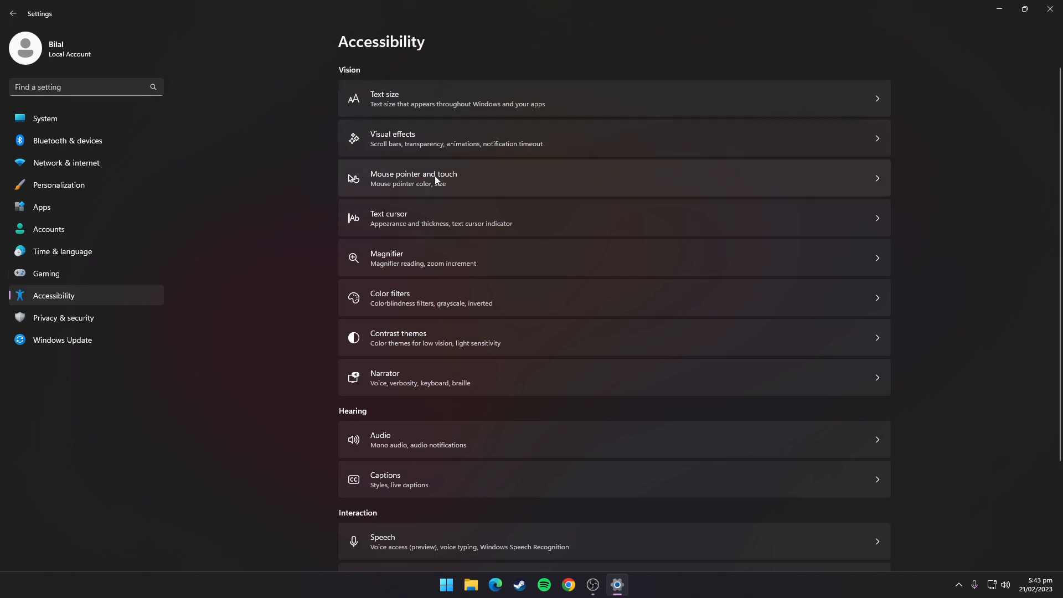
click(428, 264)
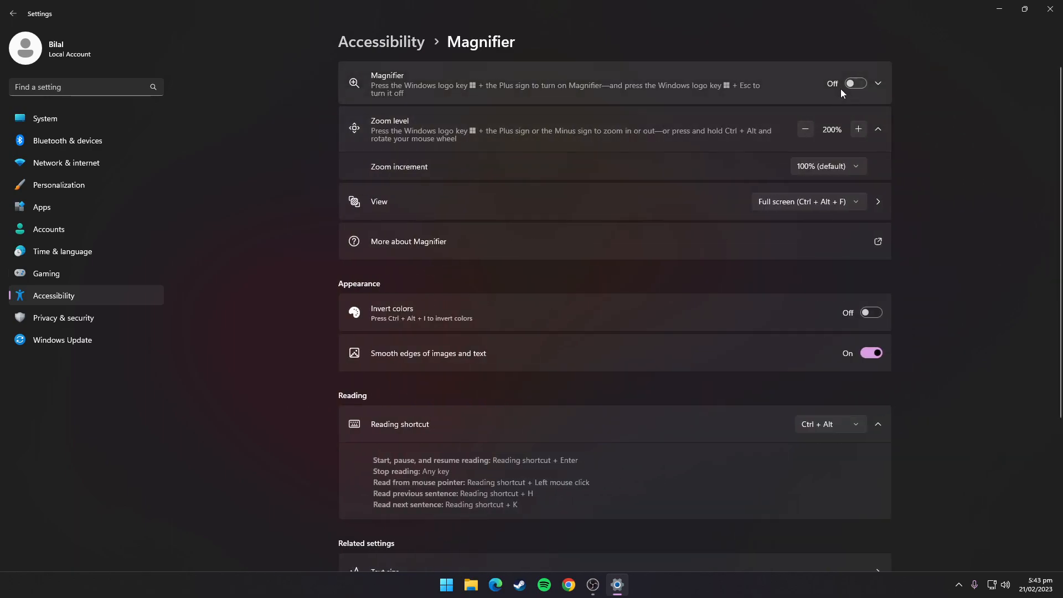
click(14, 13)
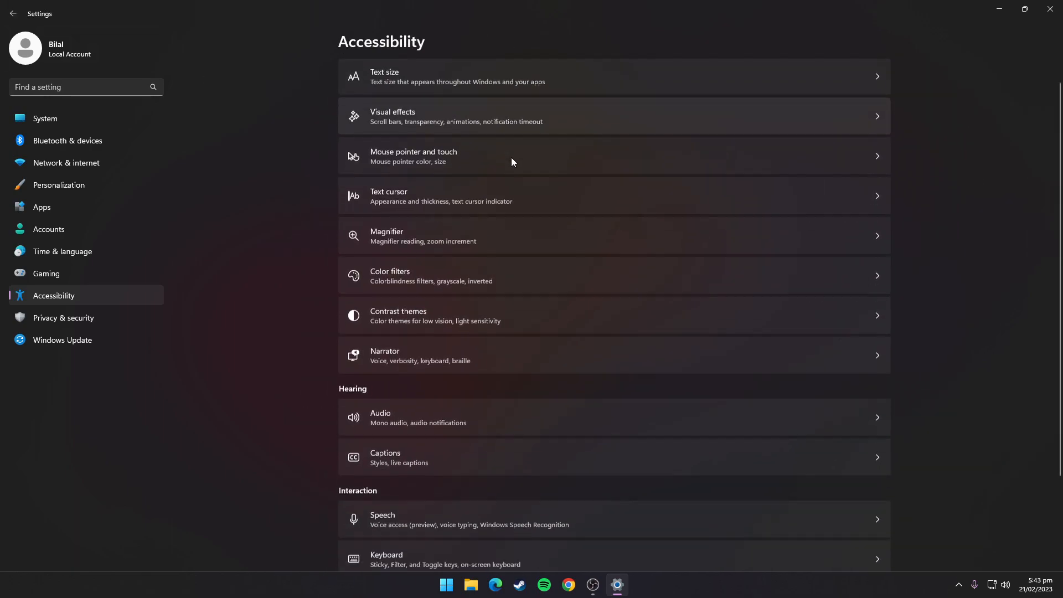
- In the Narrator settings, turn off its keyboard shortcut and the option to get image descriptions, page titles, and popular links
scroll(463, 301, down, 2)
click(463, 302)
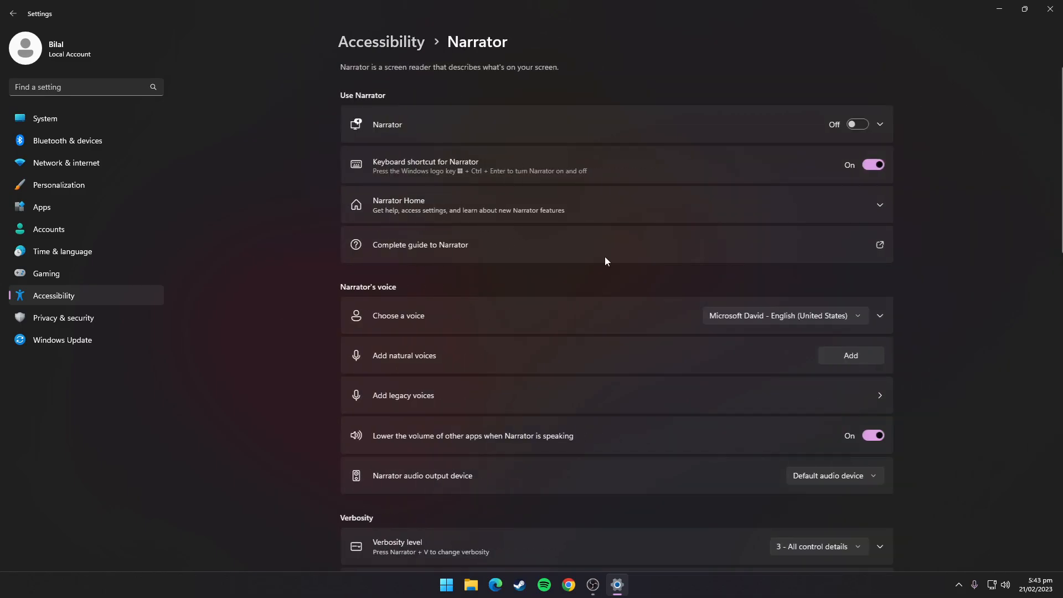
click(867, 164)
scroll(903, 212, down, 4)
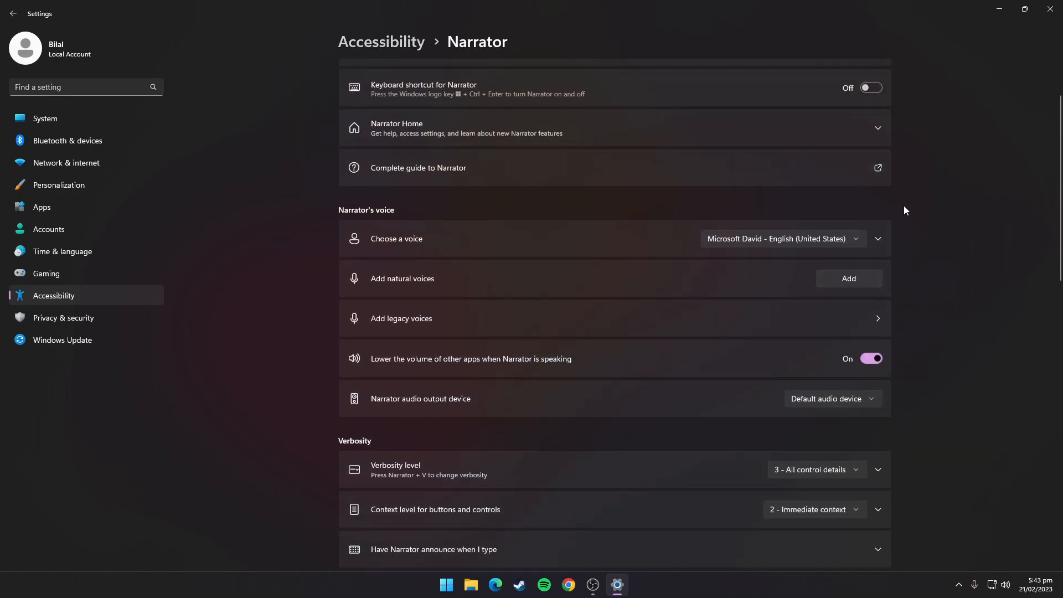
scroll(905, 195, down, 6)
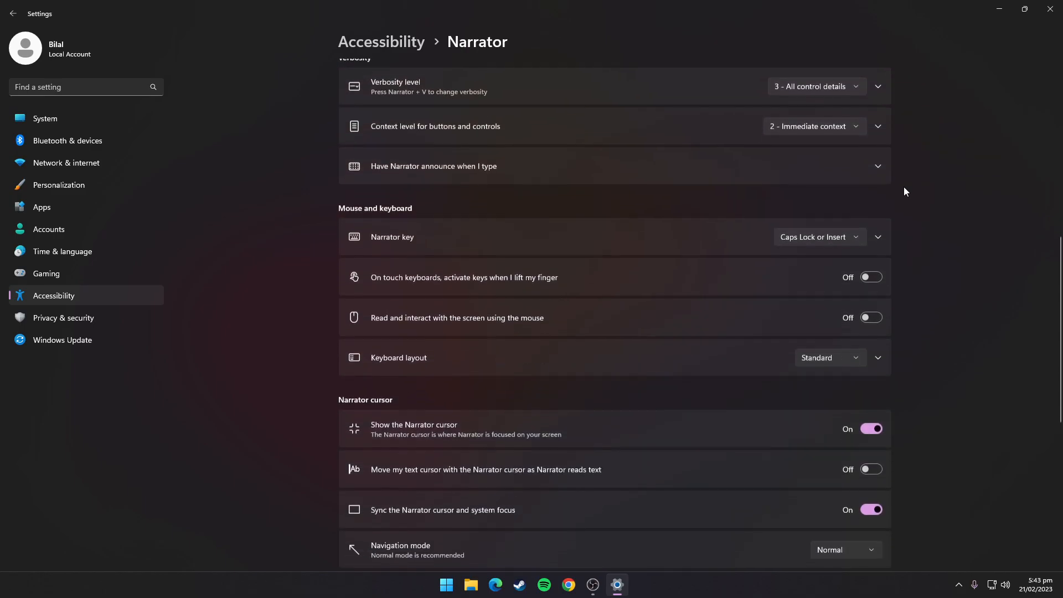
scroll(904, 188, down, 5)
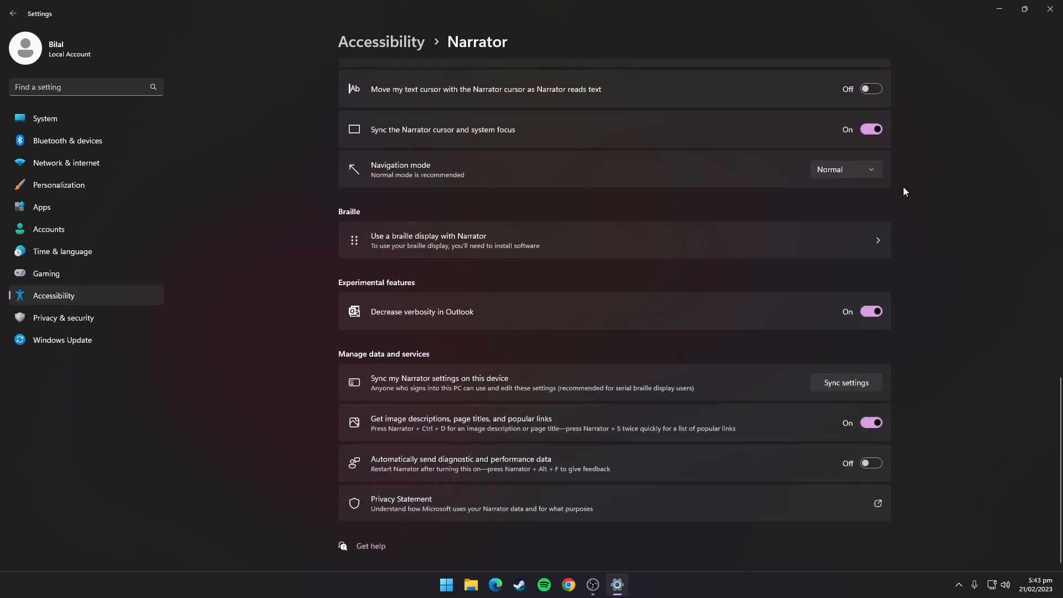
click(869, 422)
click(14, 14)
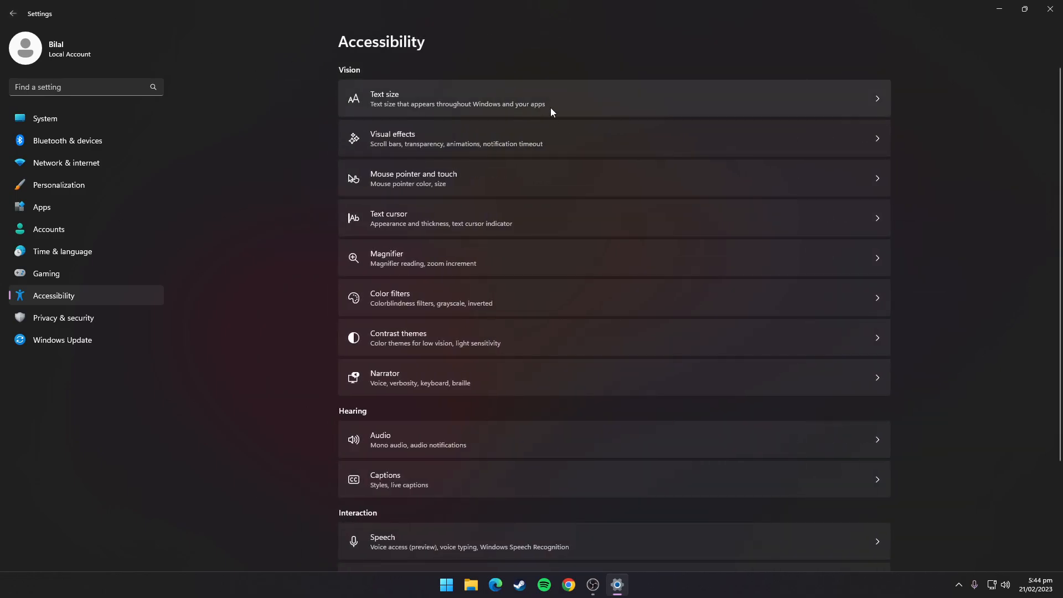
- Review the Color filters accessibility settings, keeping color filters and their keyboard shortcut off
scroll(477, 195, down, 3)
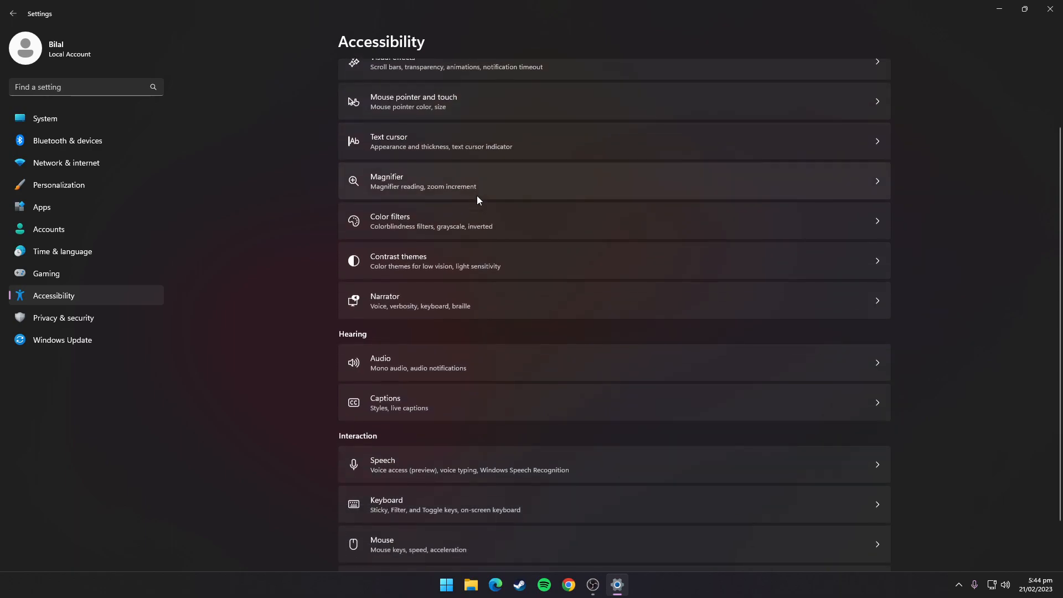
scroll(477, 195, up, 3)
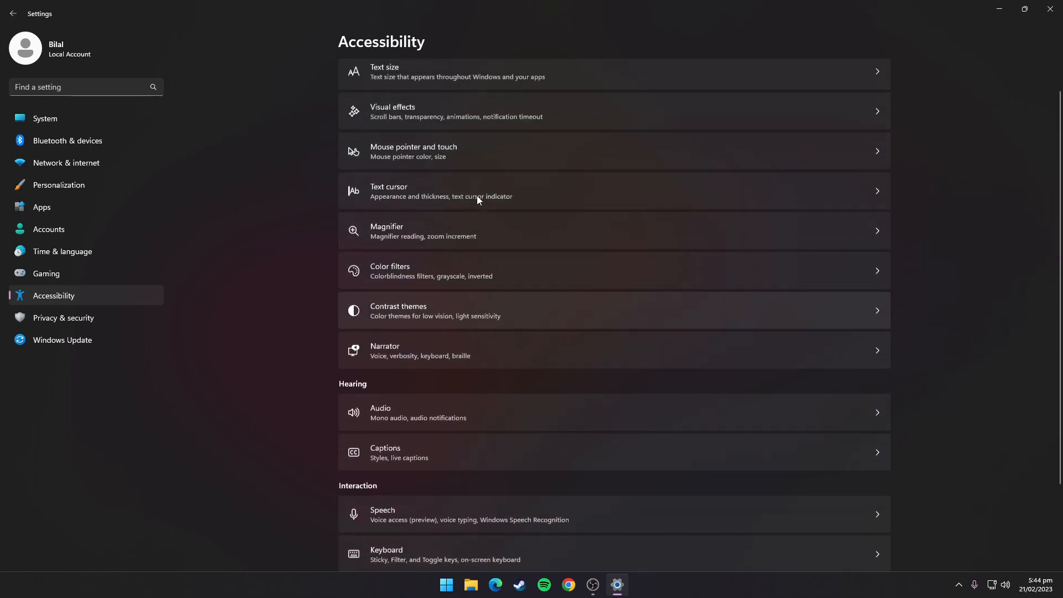
click(417, 300)
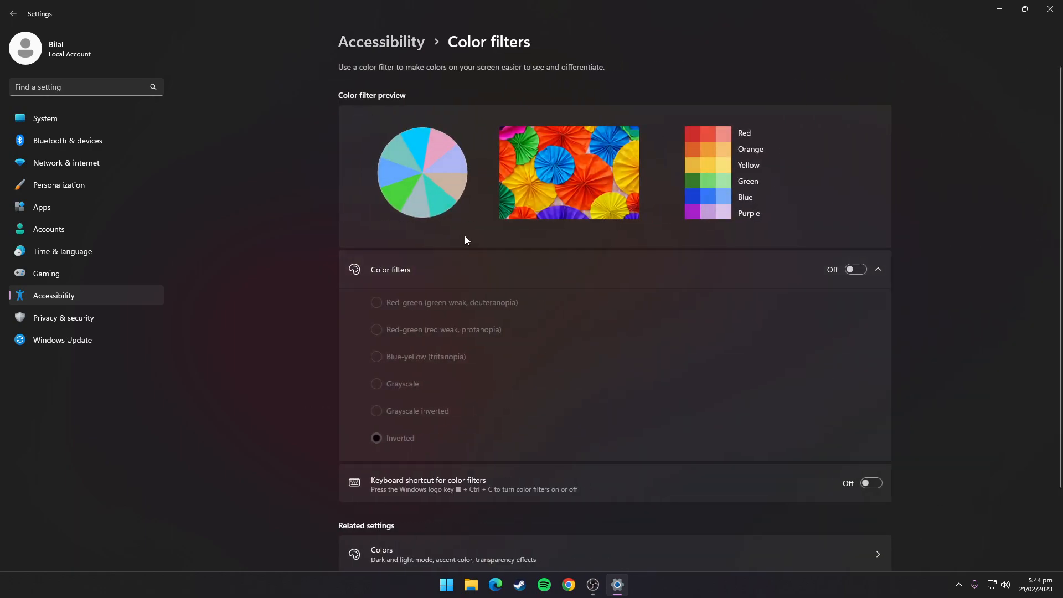
scroll(464, 235, down, 2)
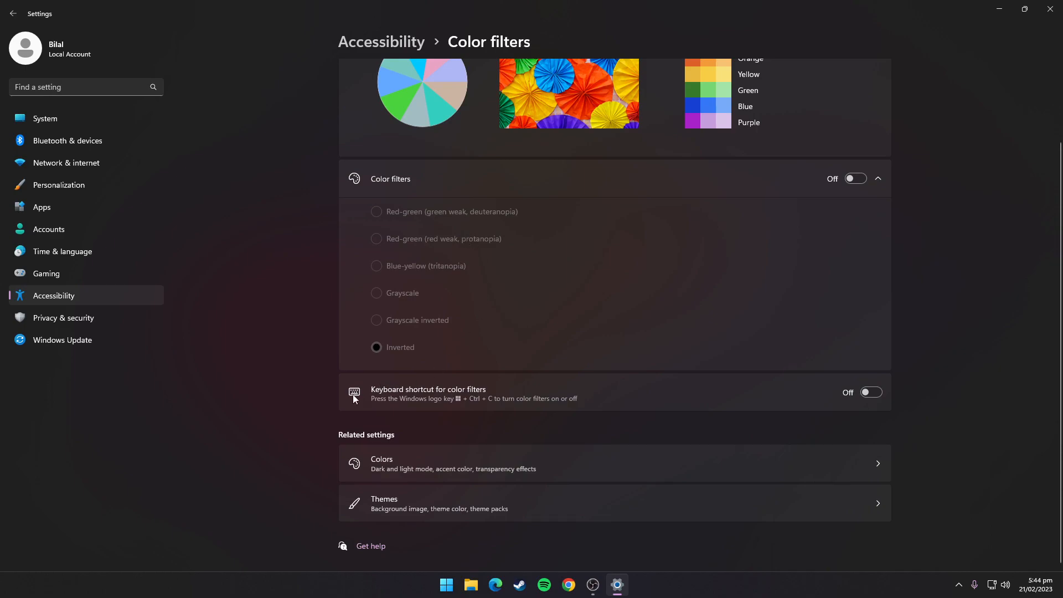
- In the General privacy settings, turn off advertising ID ads, language list access, app launch tracking, and suggested content in Settings
click(12, 14)
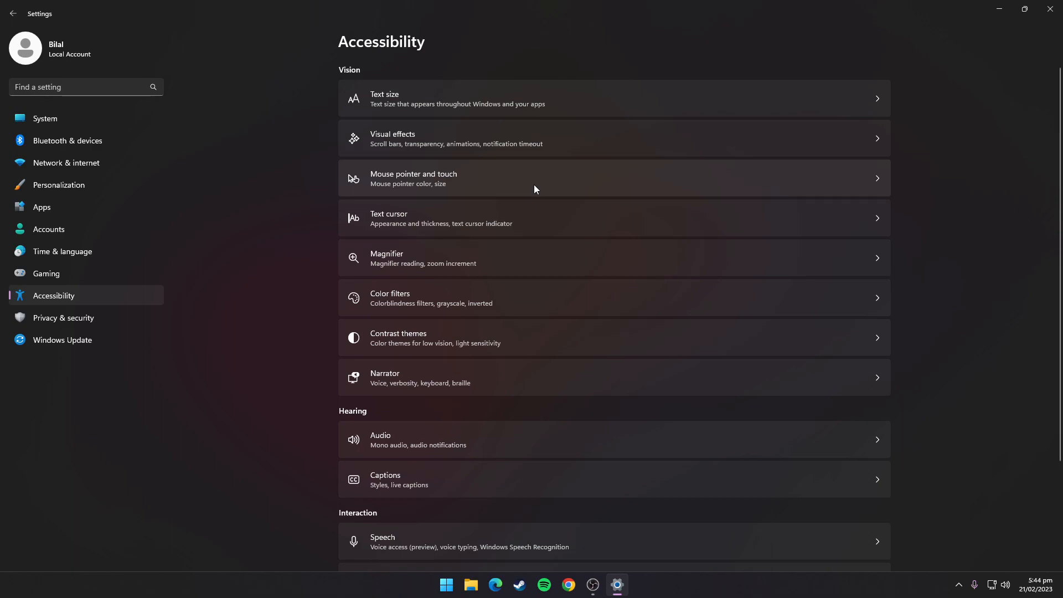
click(89, 325)
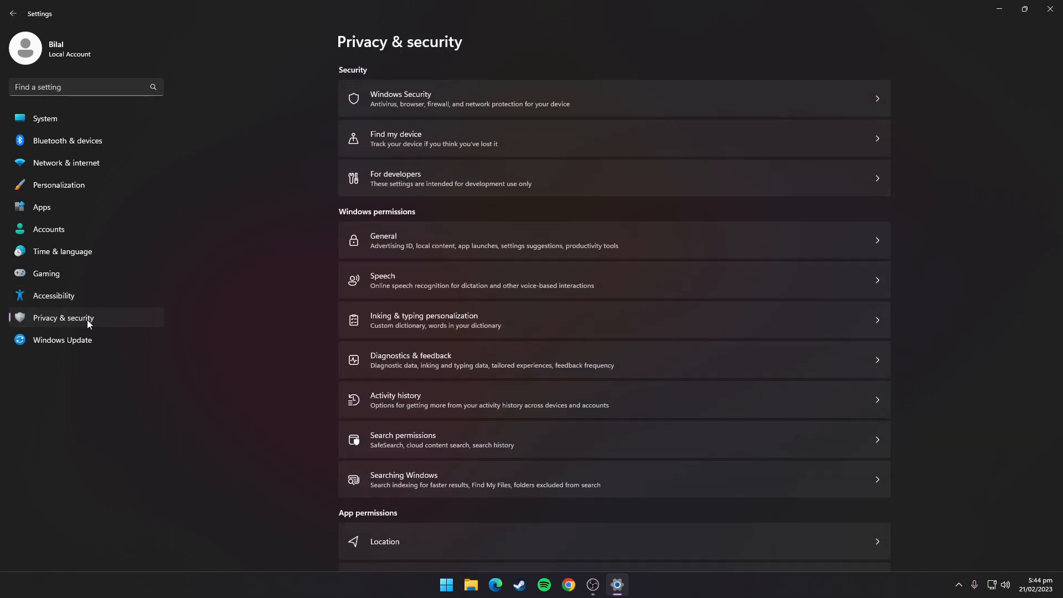
click(372, 241)
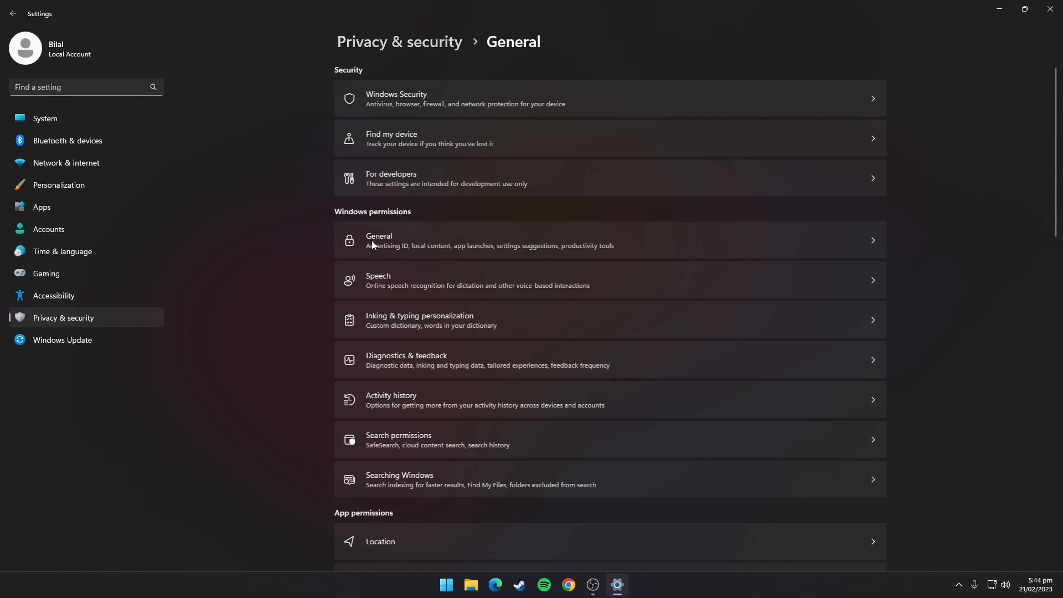
click(871, 82)
click(871, 121)
click(871, 162)
click(871, 202)
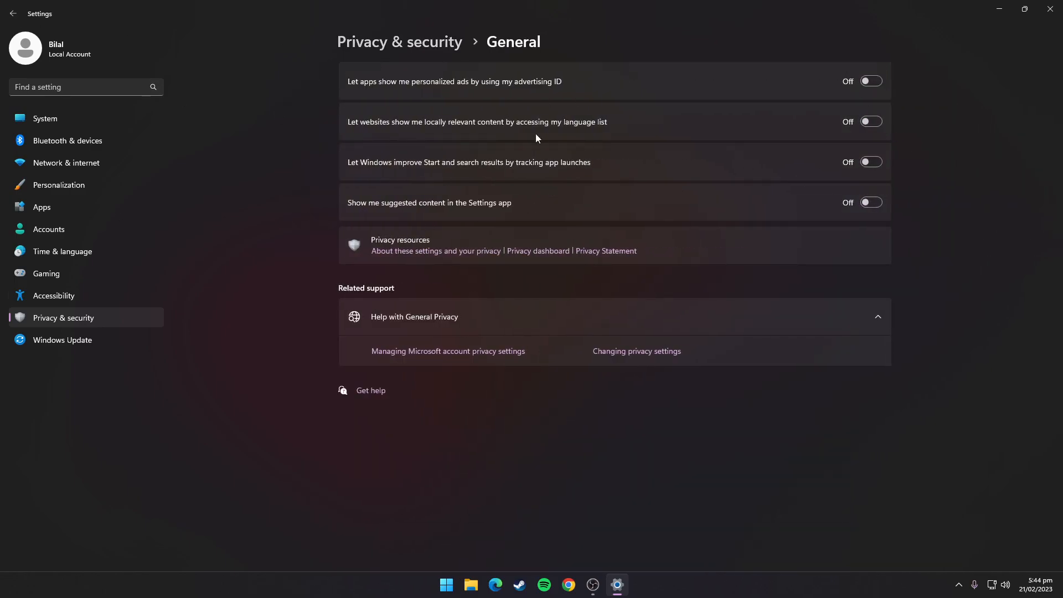
click(13, 13)
- In the Diagnostics & feedback privacy settings, set the feedback frequency to Never and return to the privacy list
scroll(495, 201, down, 3)
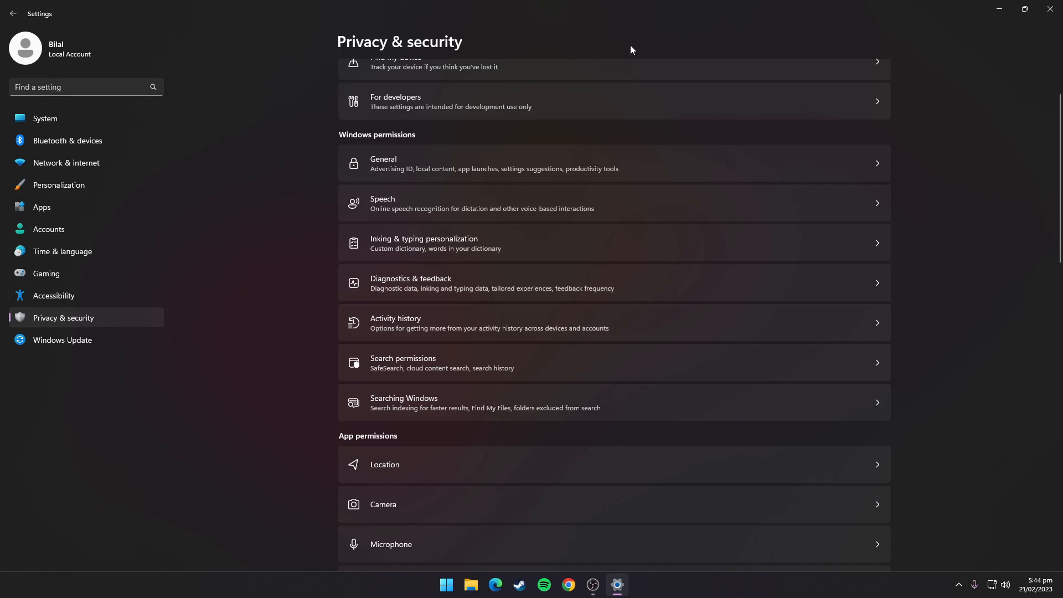
click(431, 285)
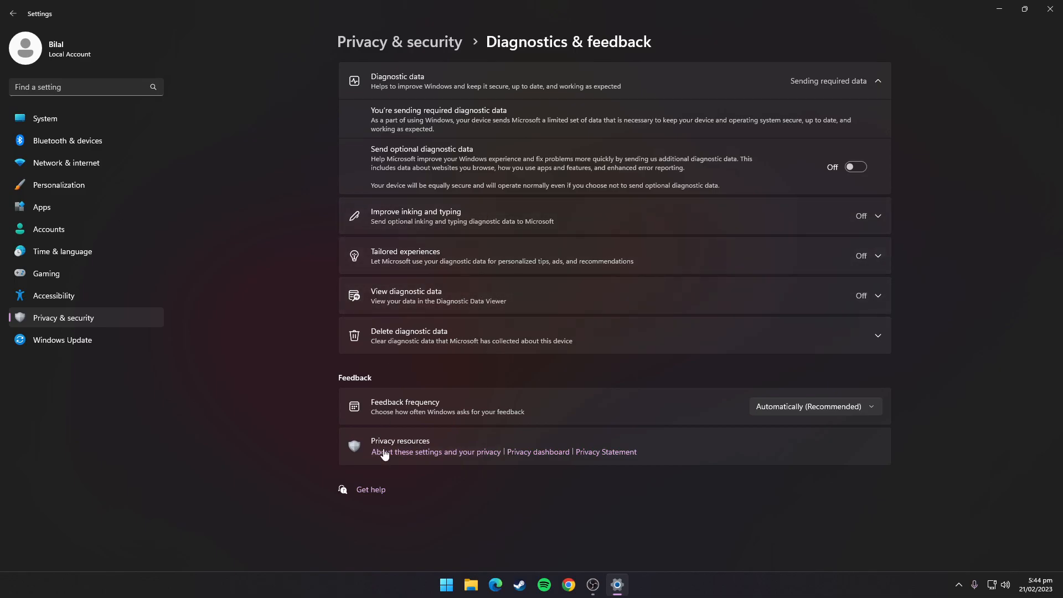
click(763, 412)
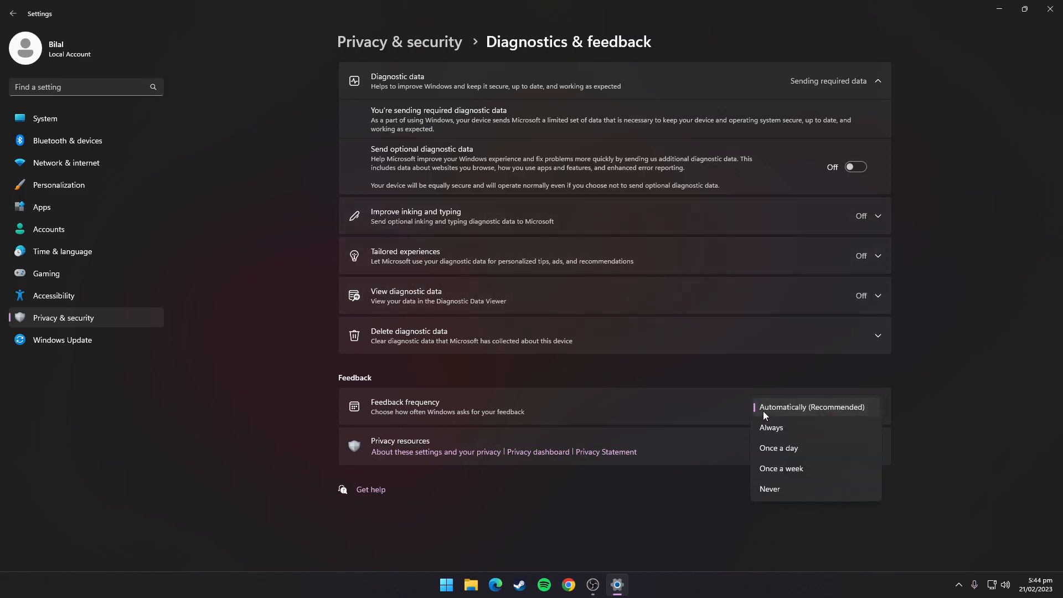
click(773, 488)
click(10, 15)
- Check the Searching Windows indexing settings and return to the Privacy & security list
scroll(469, 271, down, 5)
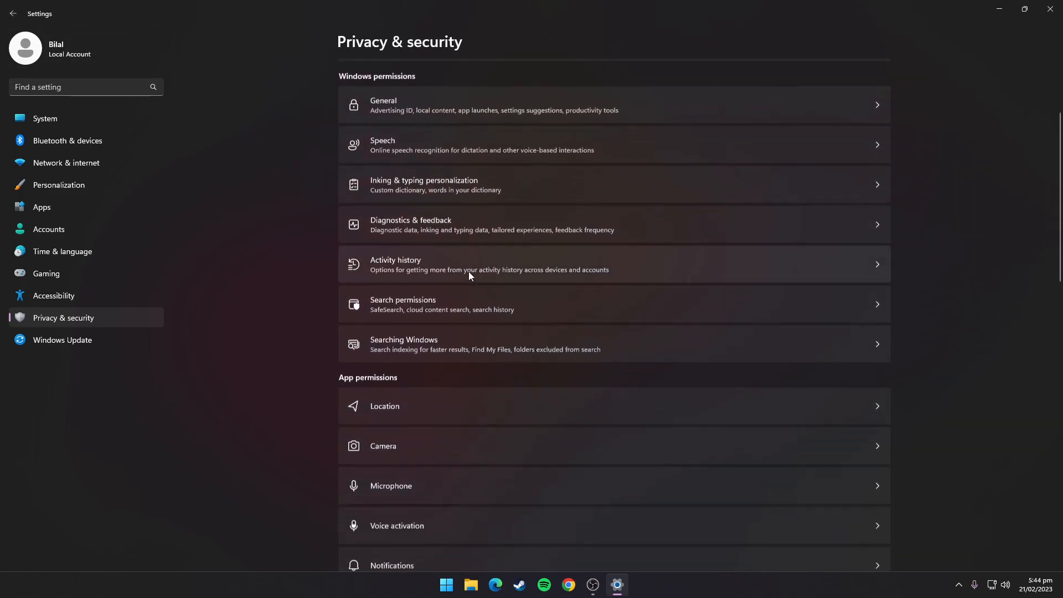
scroll(461, 245, up, 2)
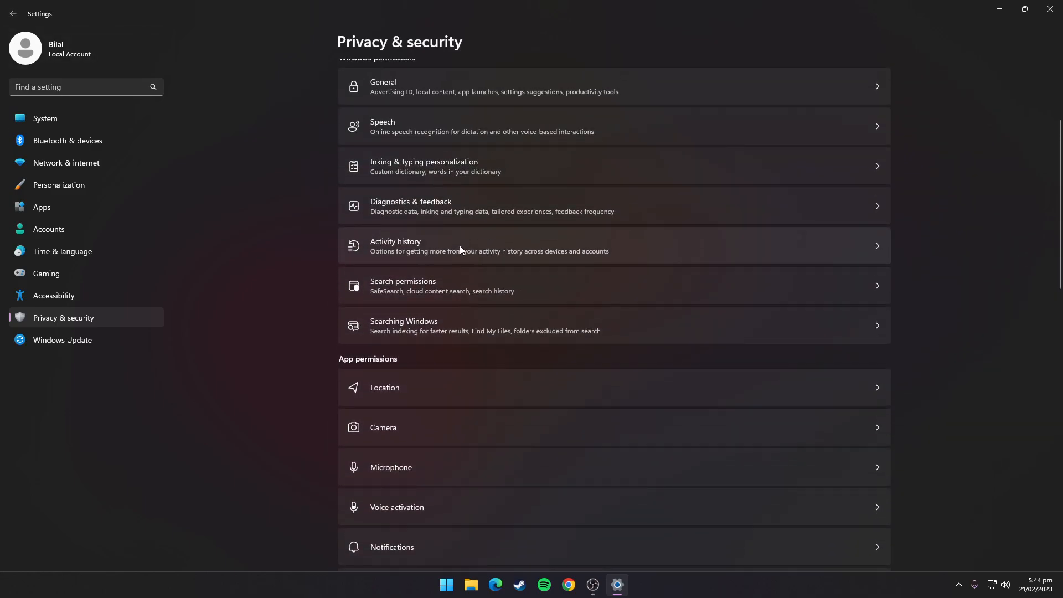
scroll(460, 245, down, 2)
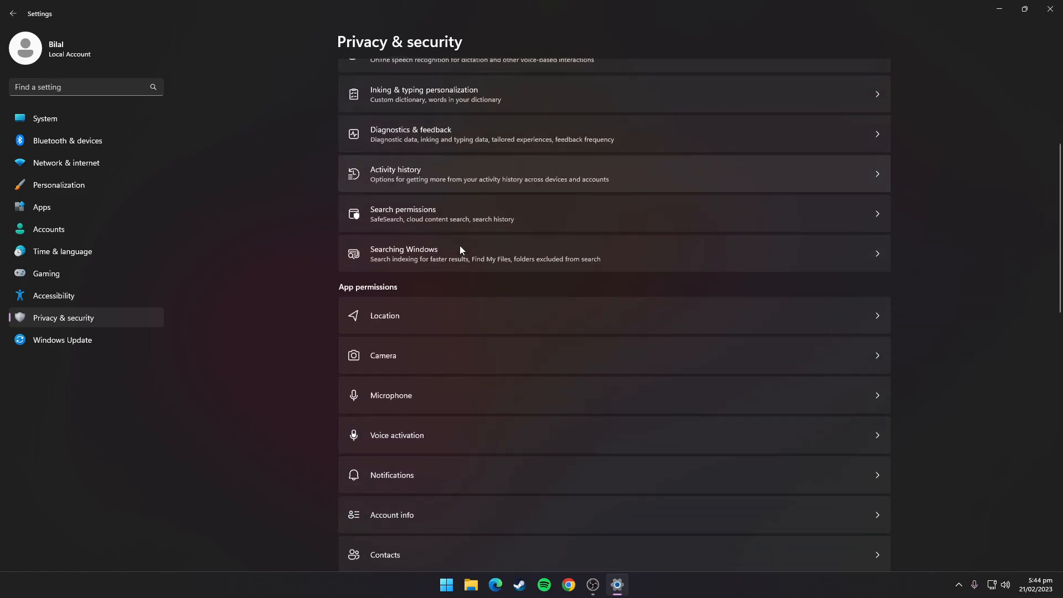
click(417, 248)
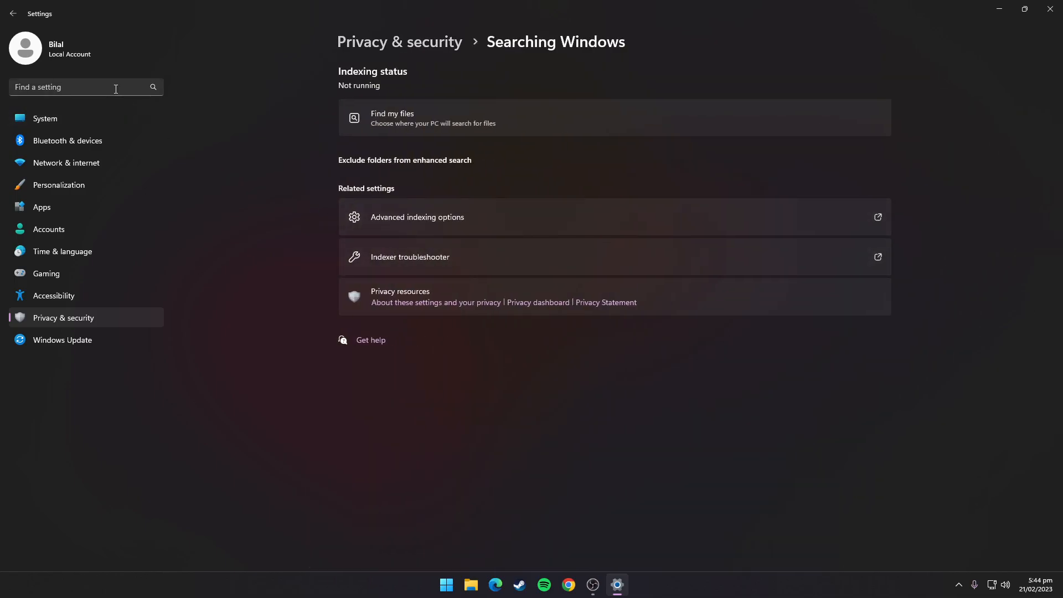
click(13, 13)
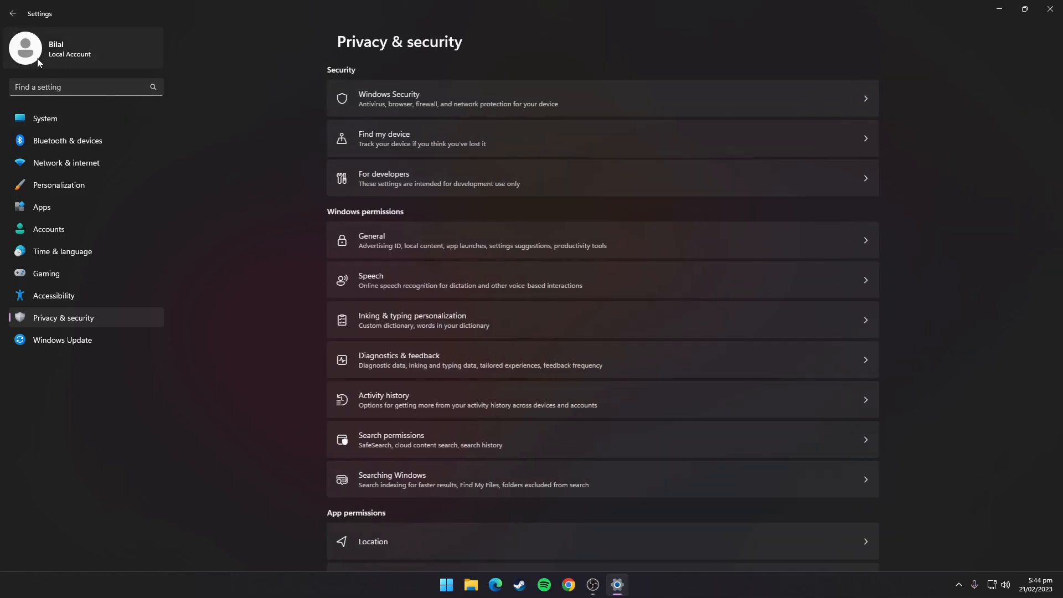
- In the Activity history settings, turn off storing activity history on this device and return to the privacy list
click(454, 394)
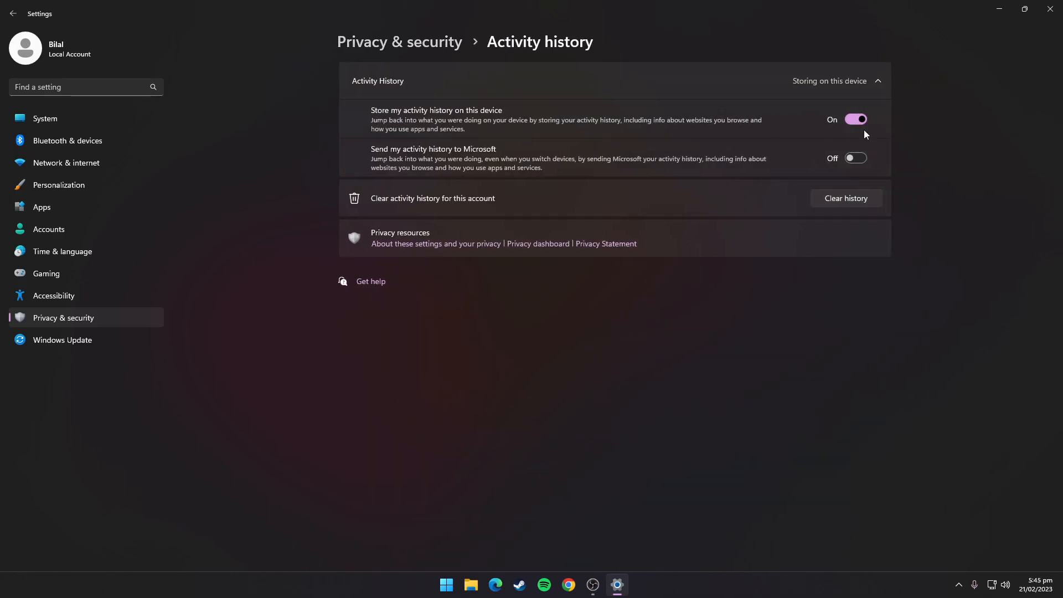
click(856, 120)
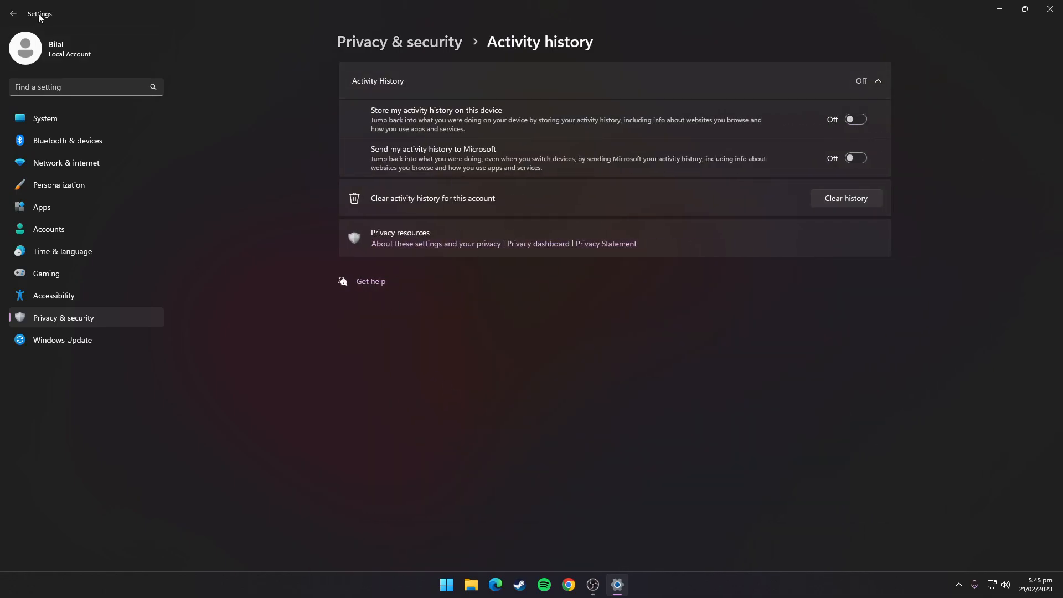
click(13, 13)
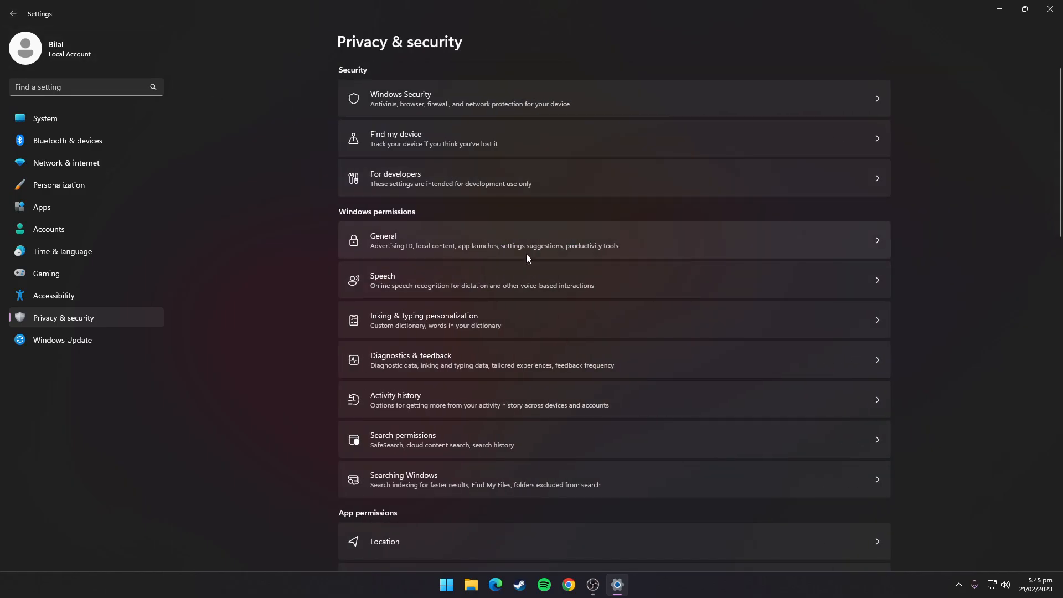
- In Search permissions, turn off Microsoft account and Work or School account cloud search, device search history, and search highlights
click(457, 433)
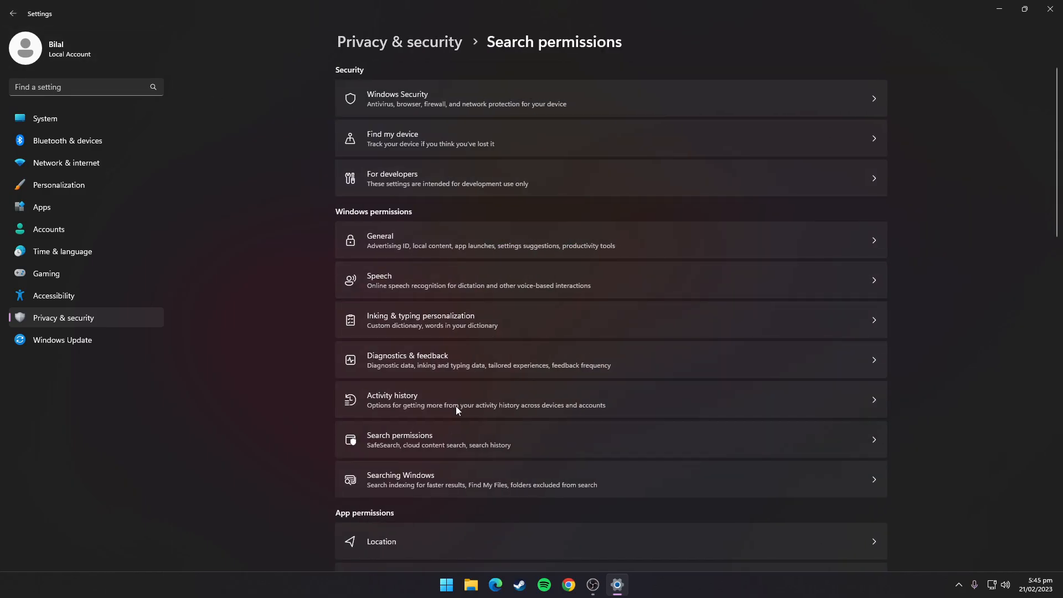
scroll(481, 237, down, 2)
click(348, 285)
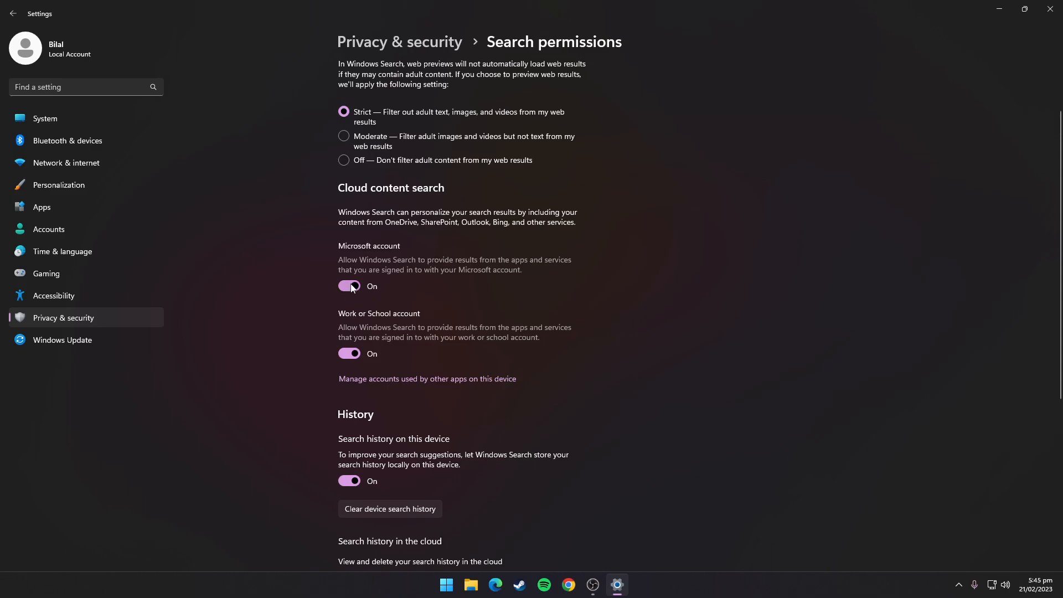
click(366, 355)
scroll(390, 336, down, 3)
click(370, 331)
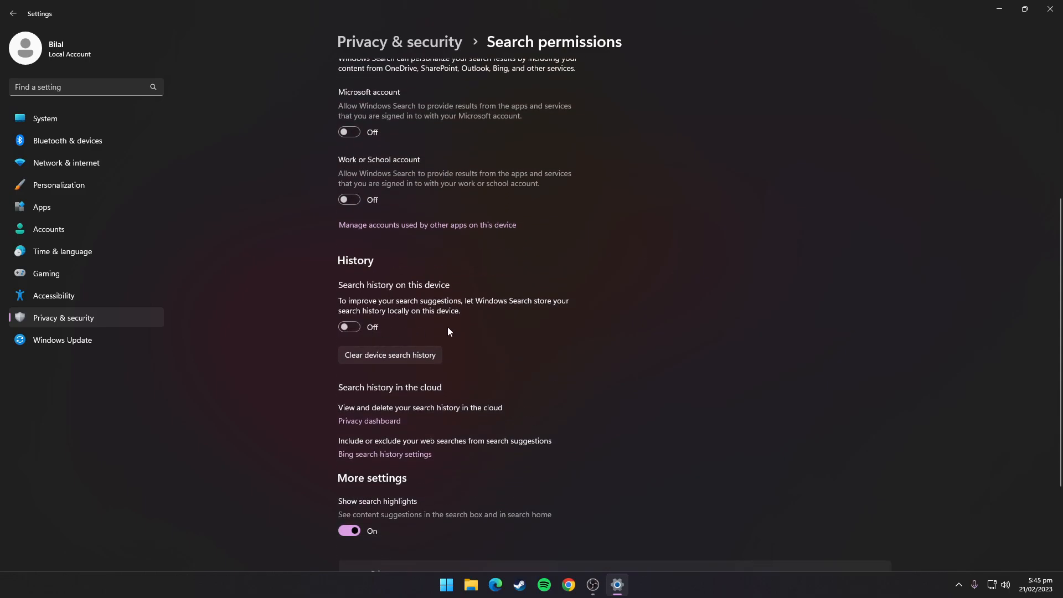
scroll(448, 326, down, 3)
scroll(290, 156, up, 2)
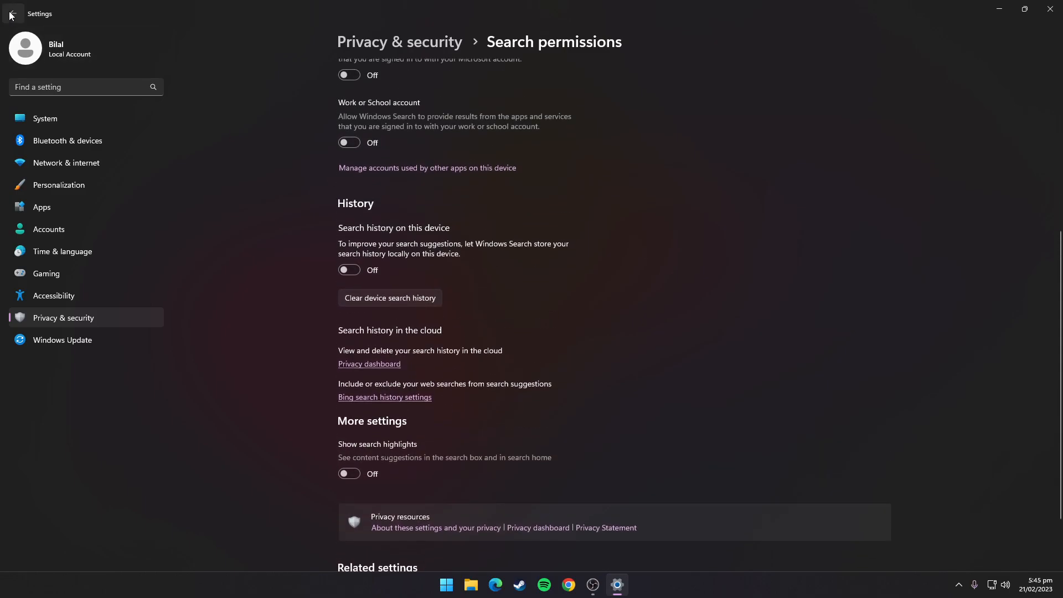
click(13, 13)
- Check the Location and Voice activation app permissions, keeping app access to voice activation services off
scroll(523, 171, down, 5)
click(447, 247)
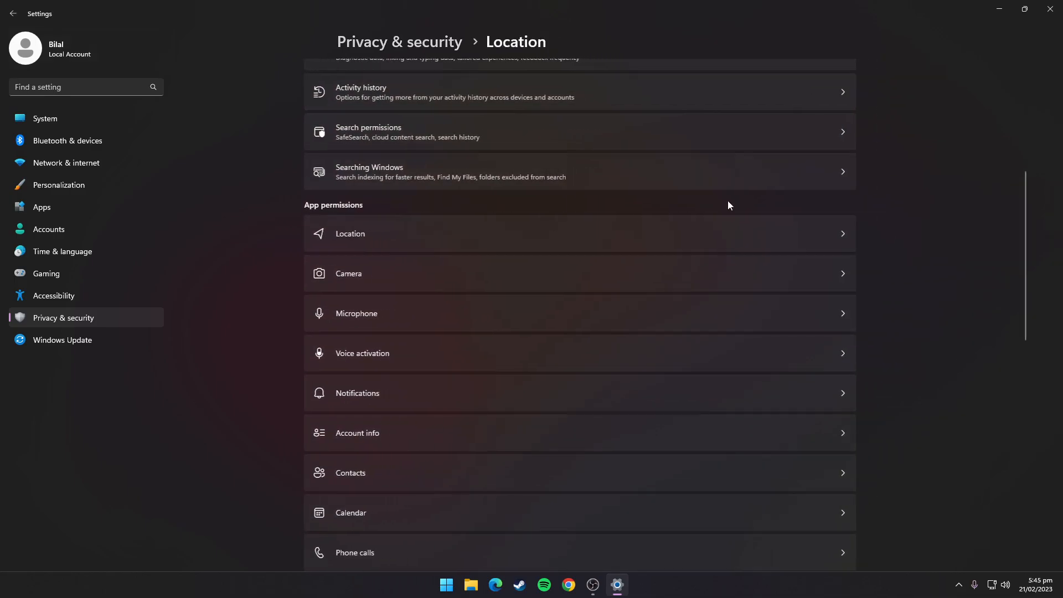
click(13, 13)
scroll(534, 233, down, 8)
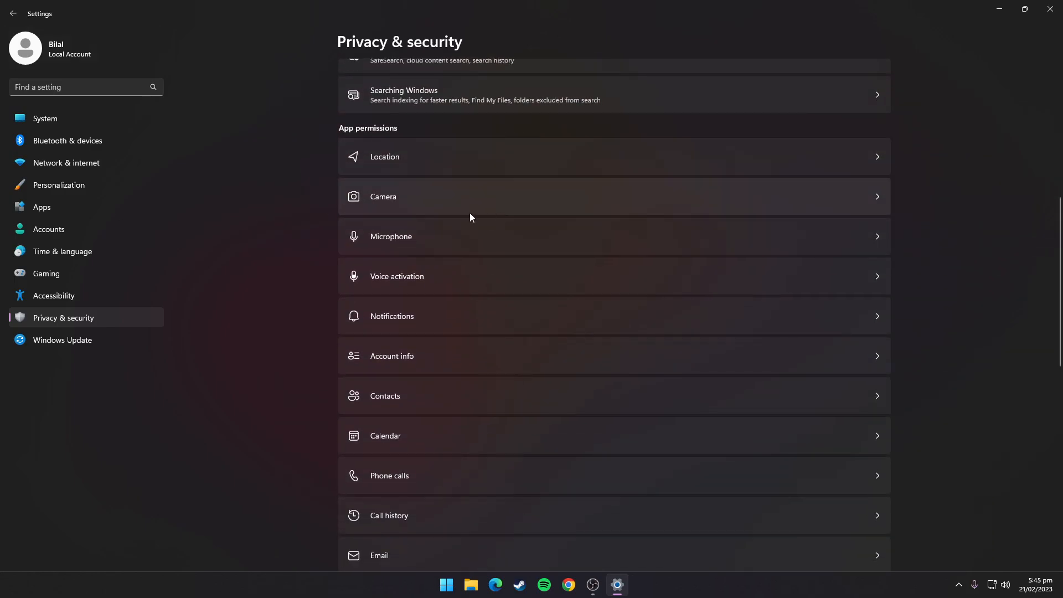
click(438, 276)
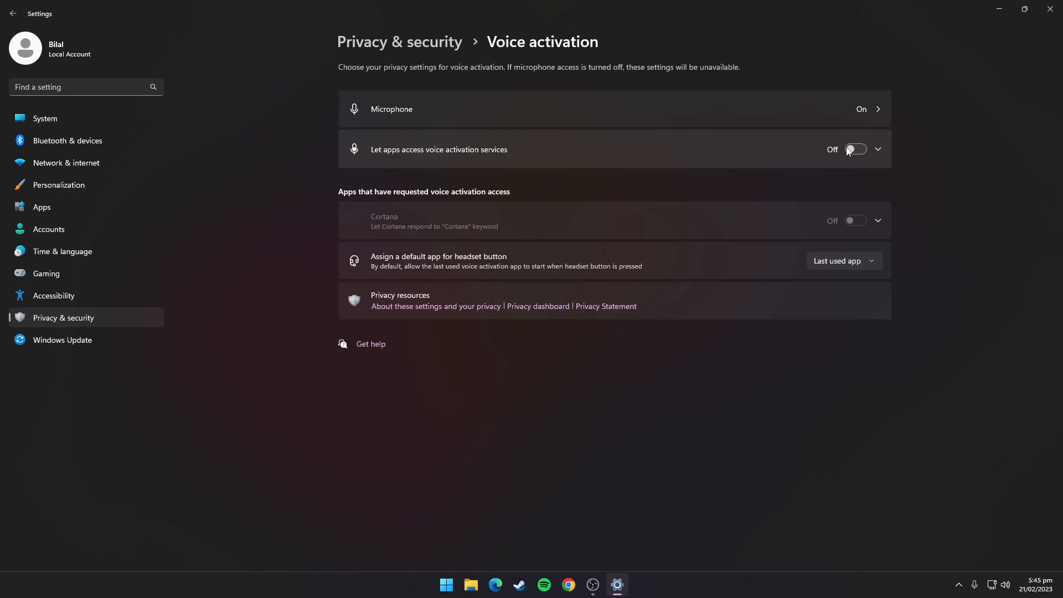
click(13, 14)
- In the Notifications app permissions, turn off notification access and return to the Privacy & security list
scroll(548, 264, down, 3)
scroll(548, 264, down, 3)
click(515, 315)
click(871, 81)
click(14, 13)
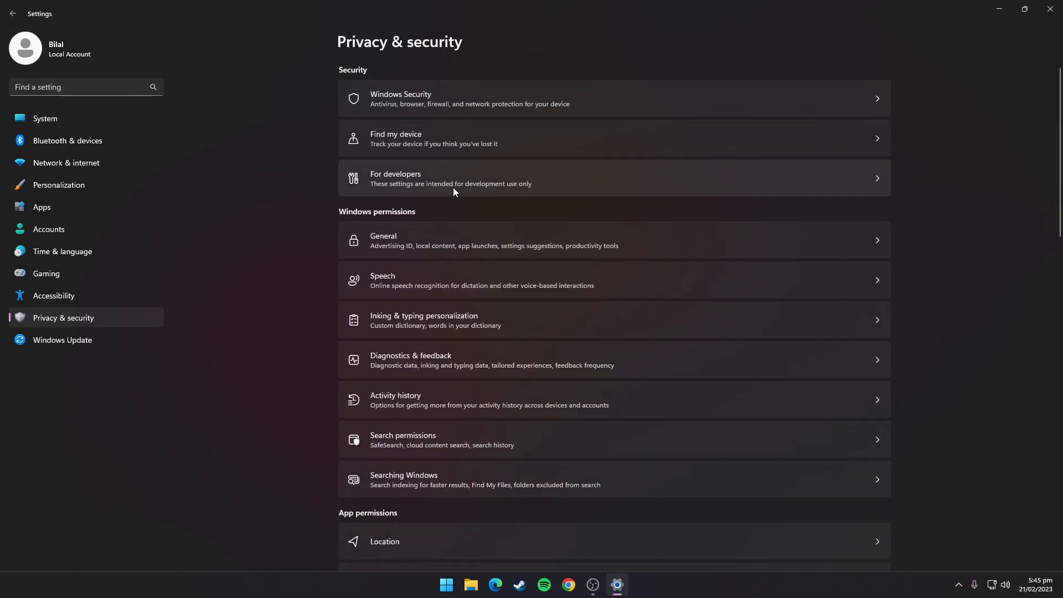
- Check the Radios app permissions and return to the Privacy & security list
scroll(453, 192, down, 10)
scroll(453, 191, down, 2)
click(389, 443)
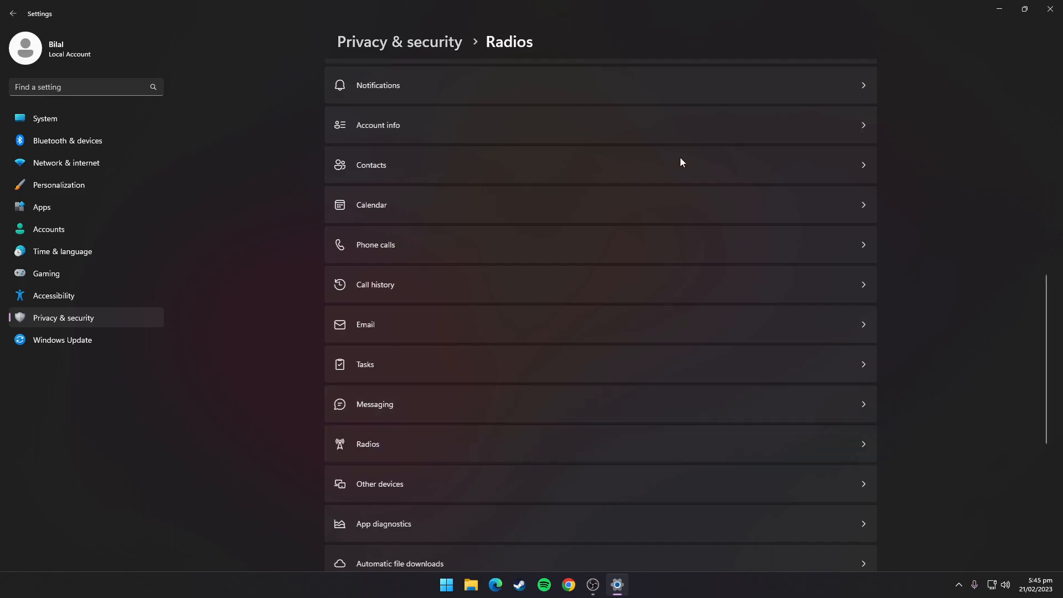
click(12, 13)
- In the Other devices app permissions, turn off communicating with unpaired devices and return to the privacy list
scroll(424, 263, down, 12)
scroll(424, 261, down, 1)
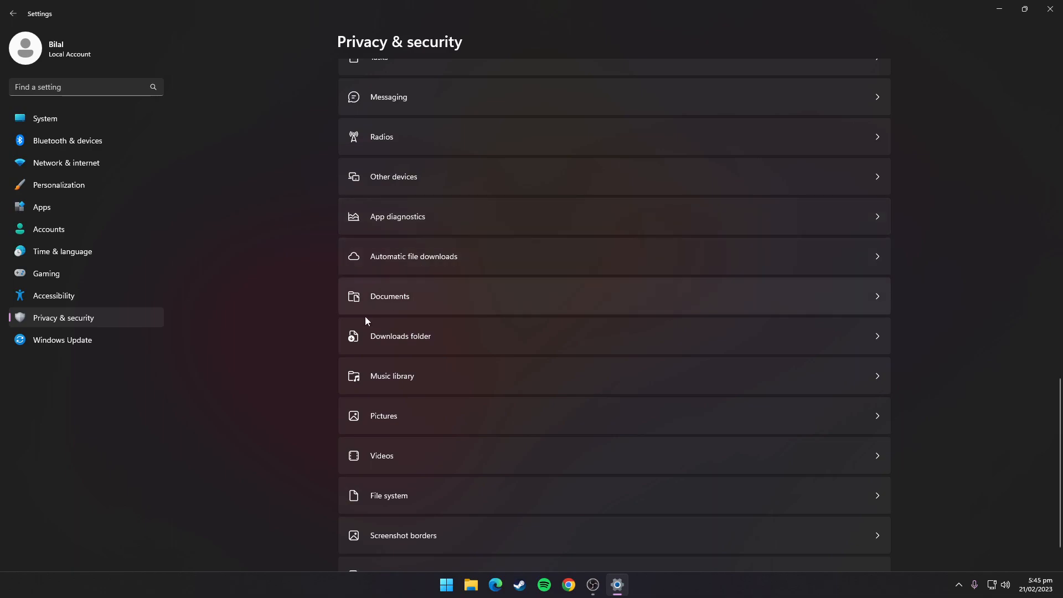
click(408, 180)
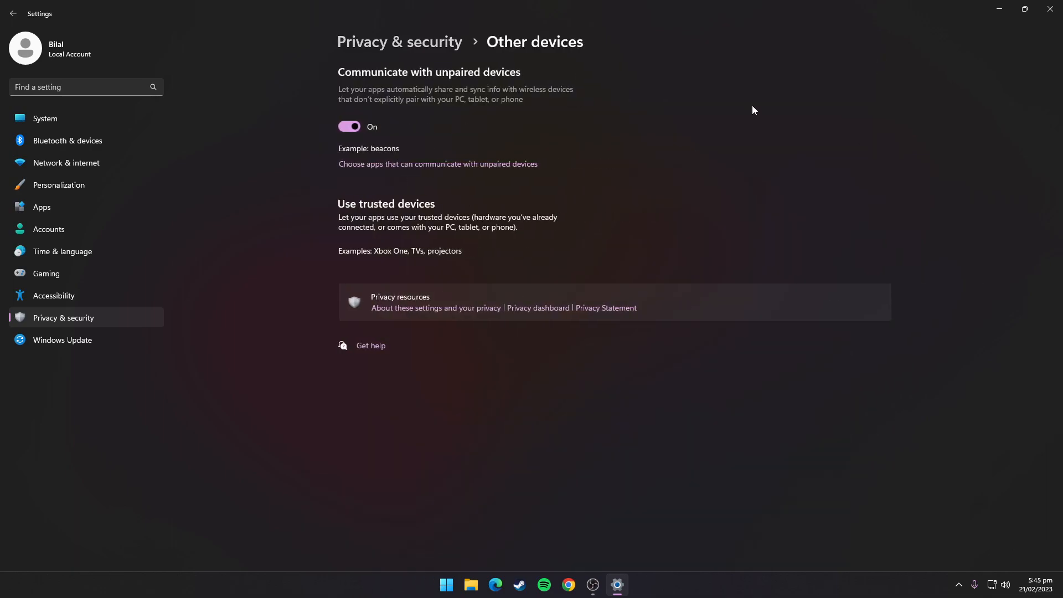
click(342, 124)
click(13, 14)
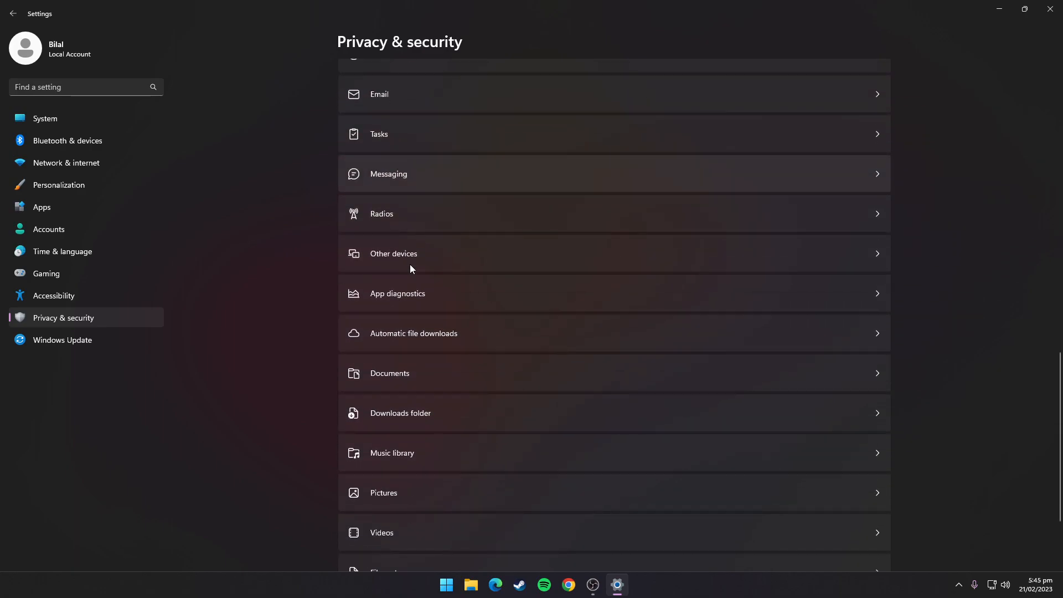
- In the App diagnostics permissions, turn off app diagnostic access and return to the Privacy & security list
scroll(410, 264, down, 1)
scroll(410, 264, up, 1)
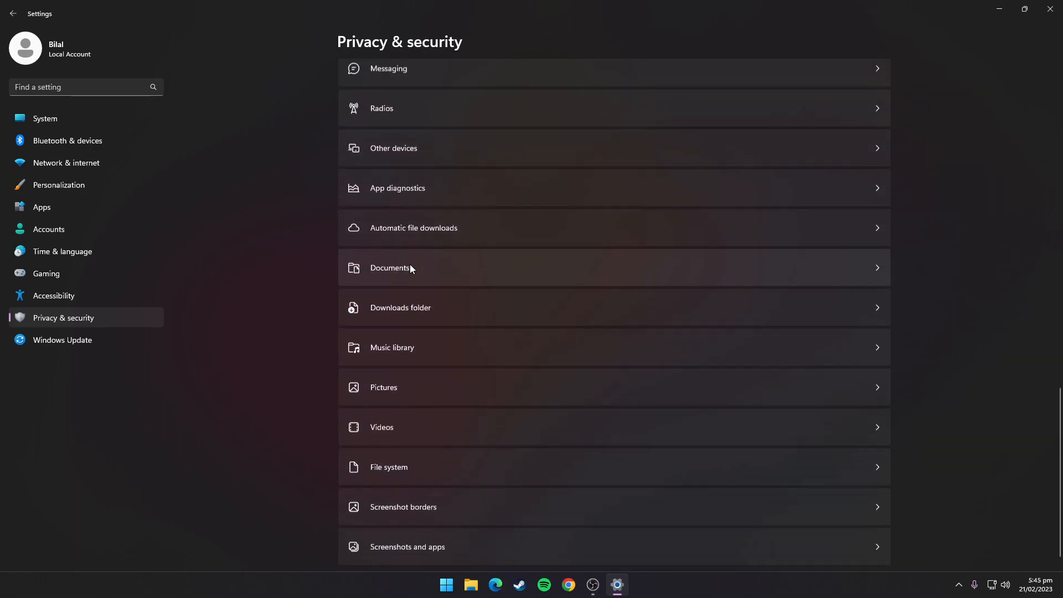
click(400, 249)
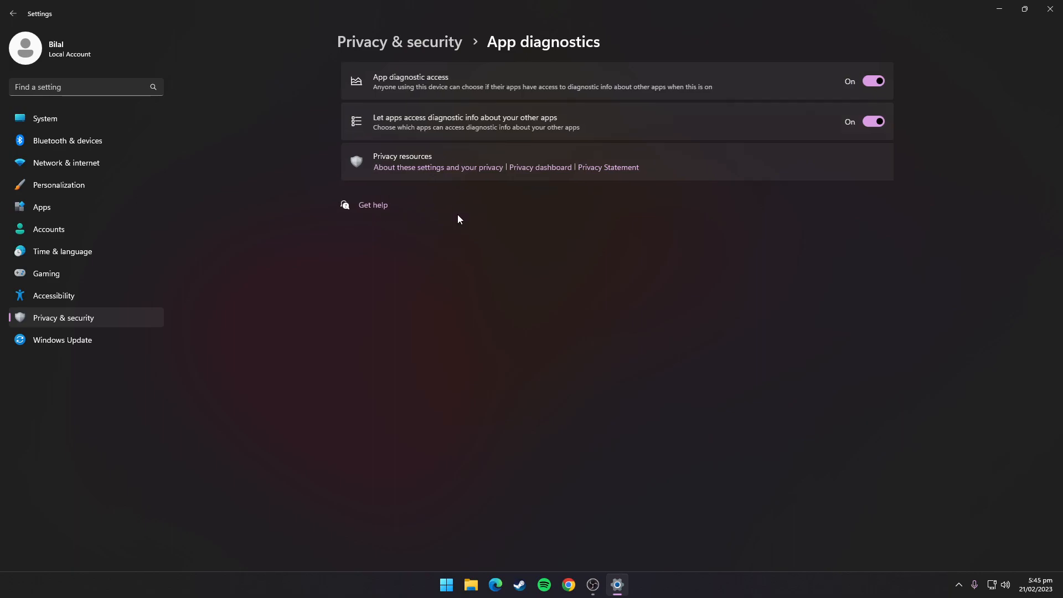
click(877, 81)
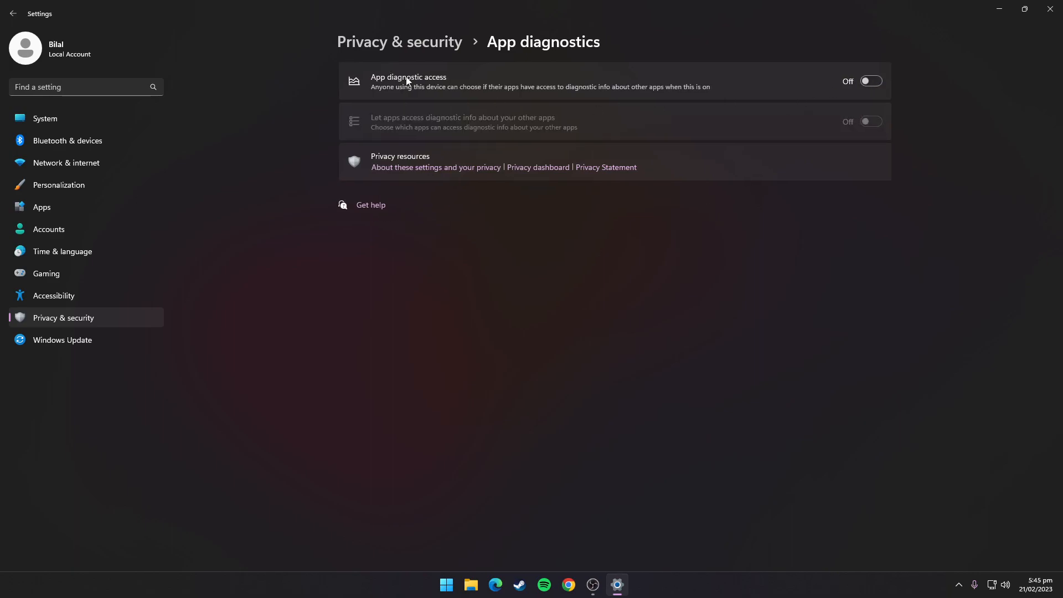
click(397, 43)
- Review the list of remaining Privacy & security permissions and close the Settings window
scroll(454, 194, down, 8)
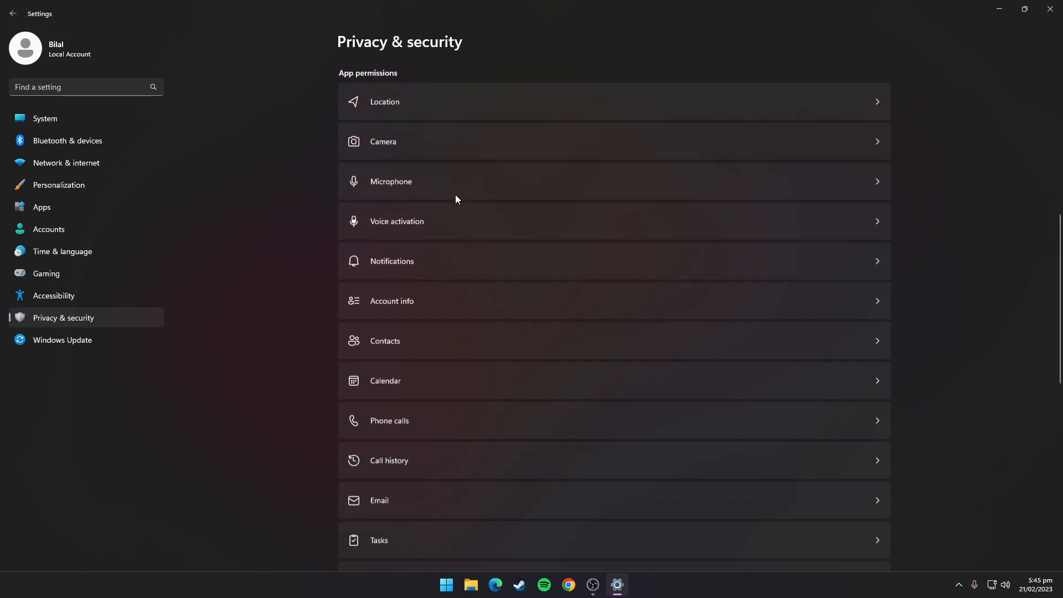
scroll(476, 199, down, 9)
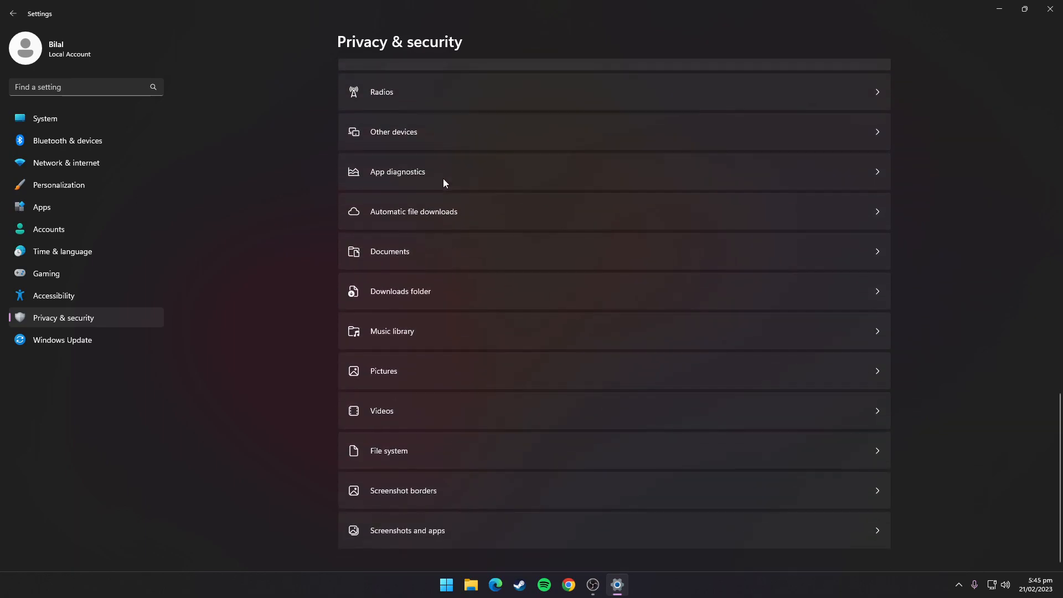
scroll(443, 179, up, 13)
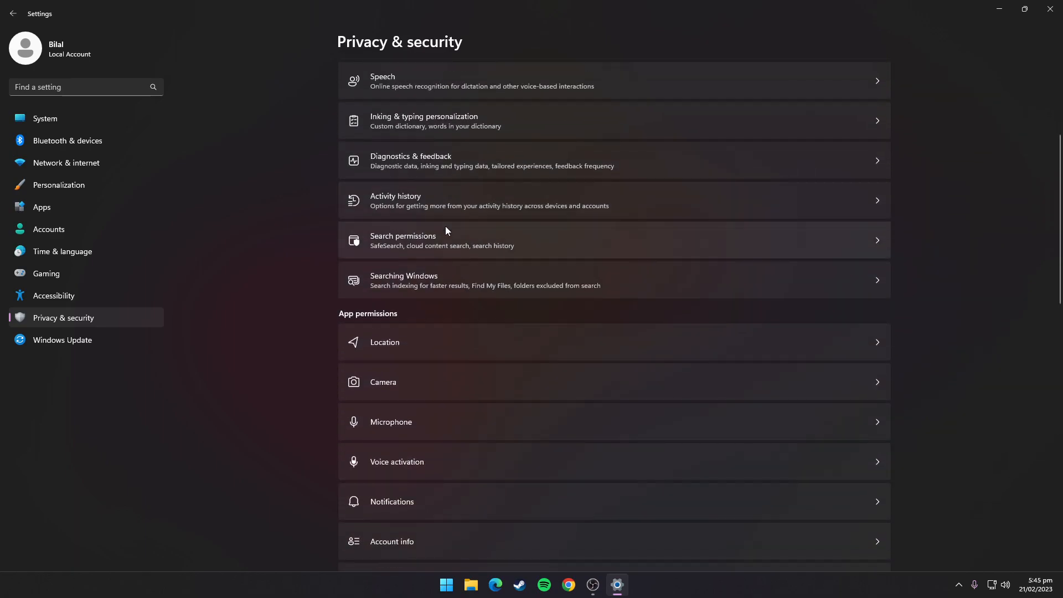
scroll(446, 226, down, 8)
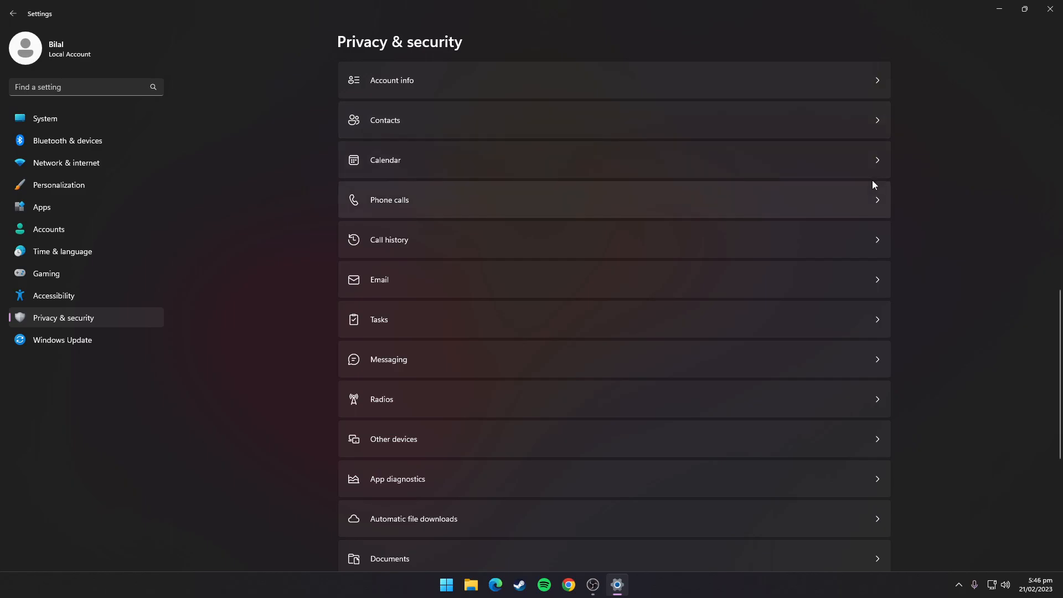
click(1051, 8)
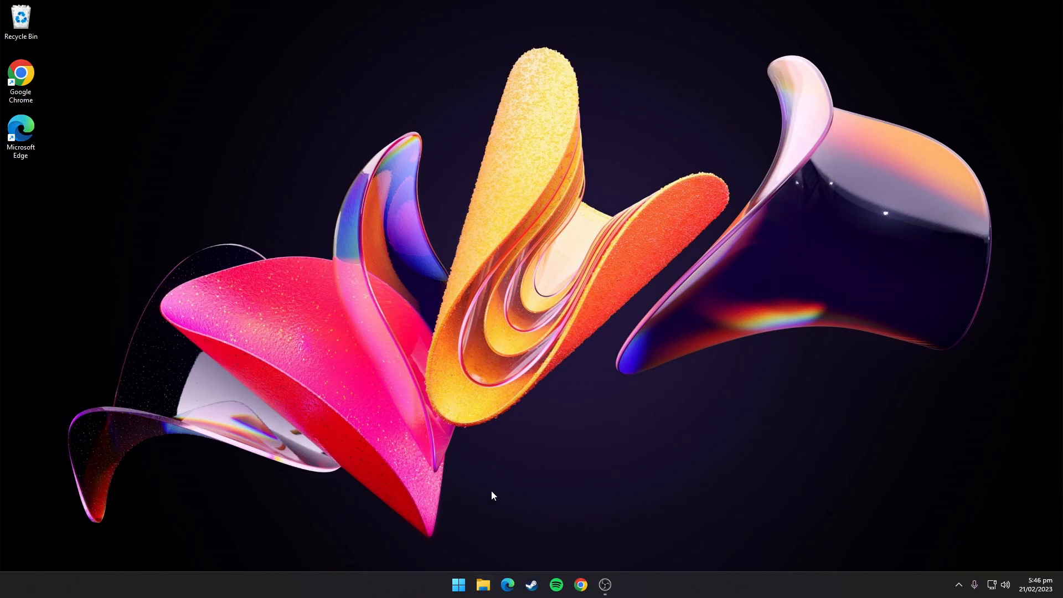
- In File Explorer's Folder Options, turn off showing recently used files, frequently used folders and Office.com files, apply, and minimize the window
click(483, 586)
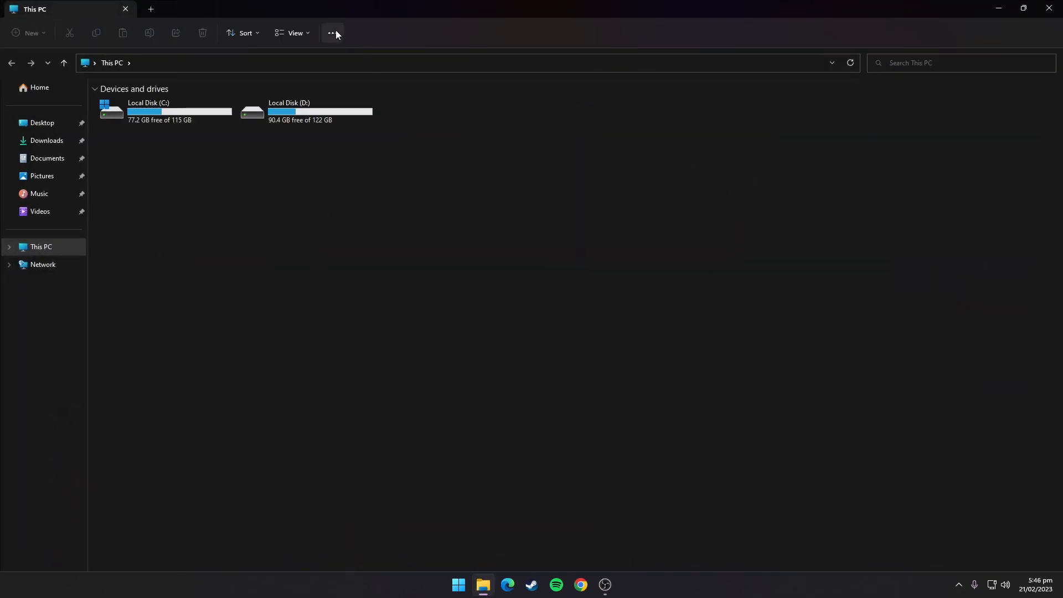
click(332, 33)
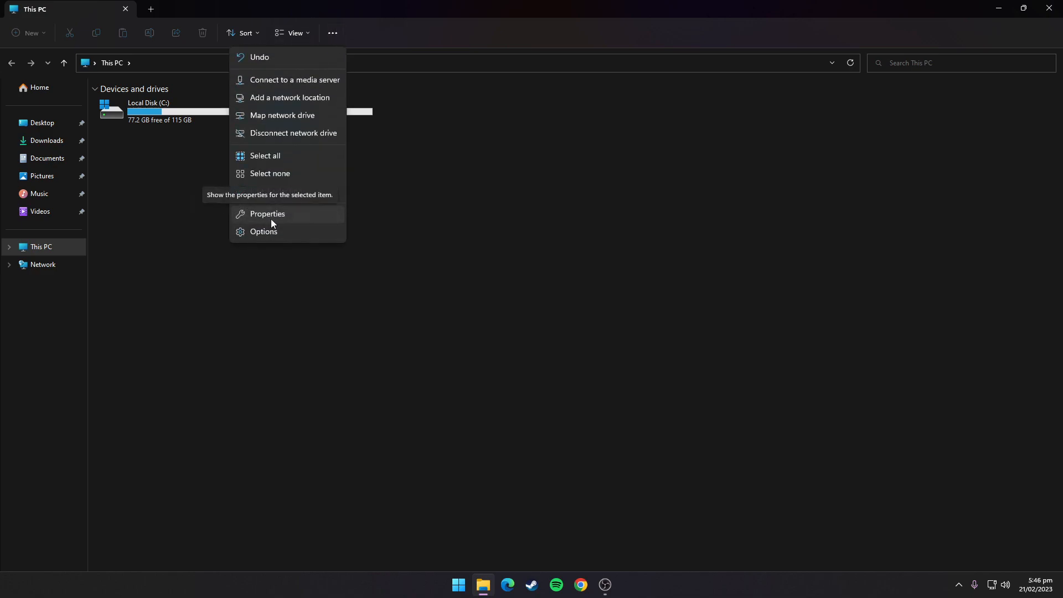
click(273, 232)
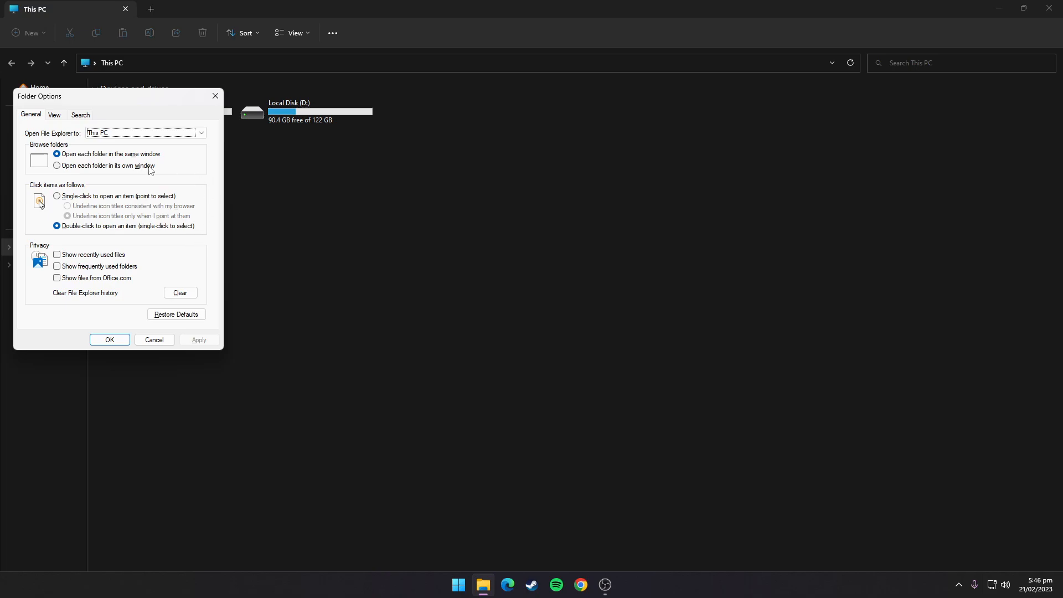
click(73, 255)
click(73, 266)
click(73, 278)
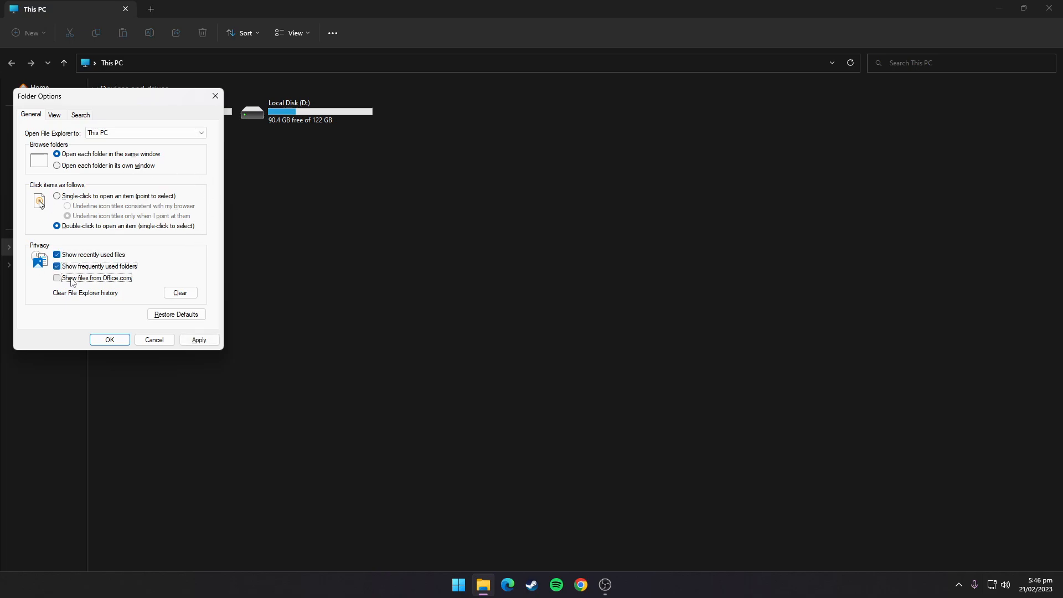
click(73, 278)
click(73, 267)
click(75, 258)
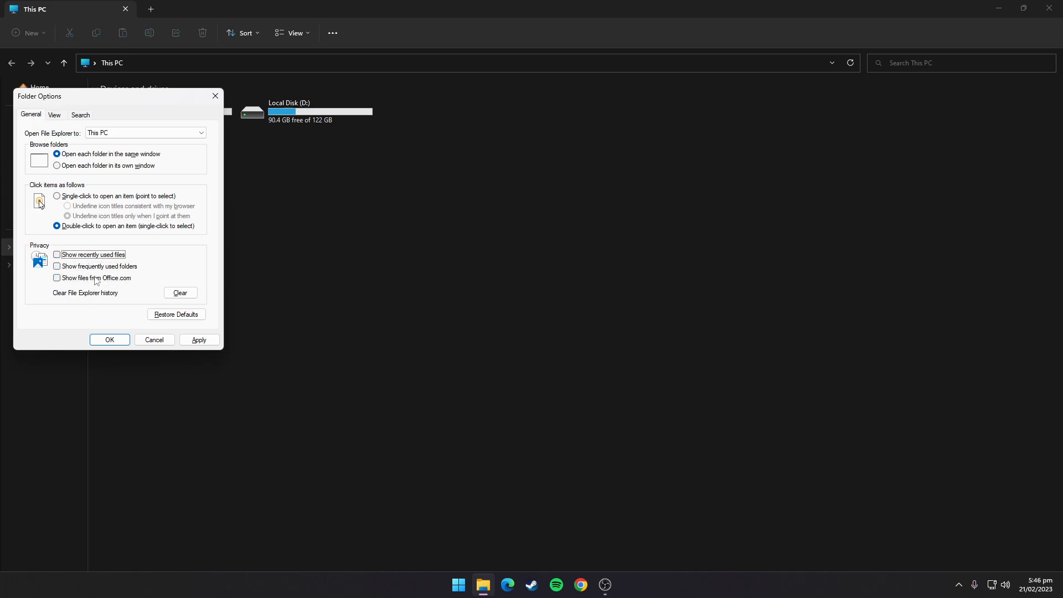
click(199, 340)
click(110, 340)
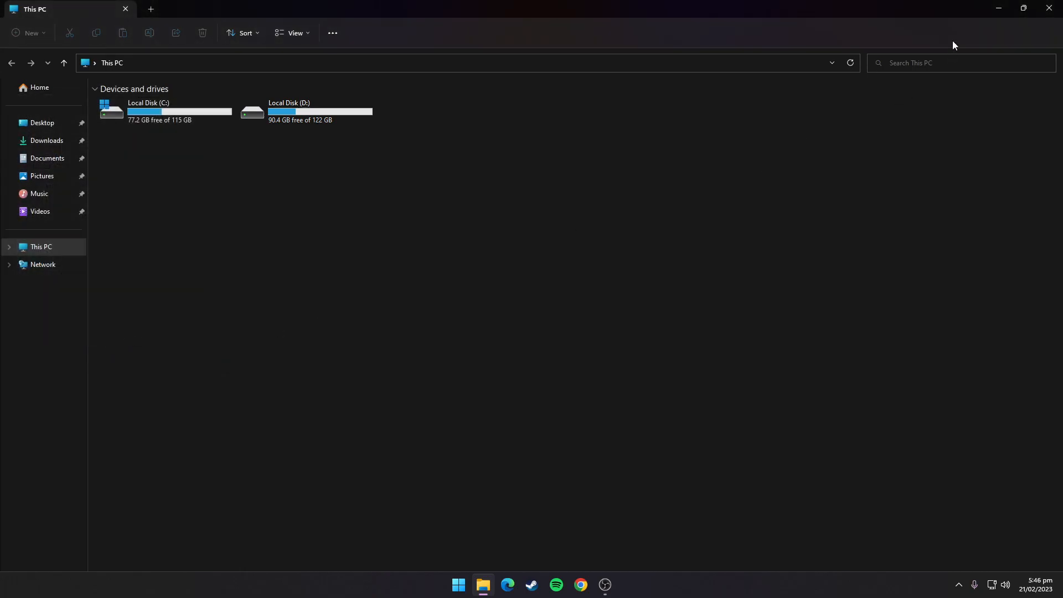
click(997, 8)
- Open the Ease of Access Center in Control Panel
click(458, 585)
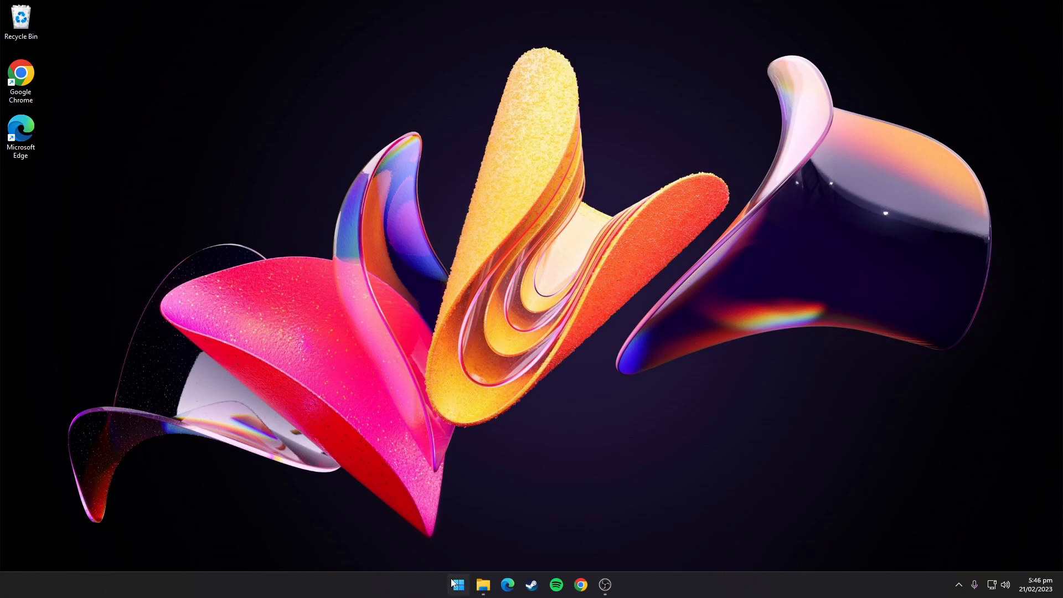
text(control panel)
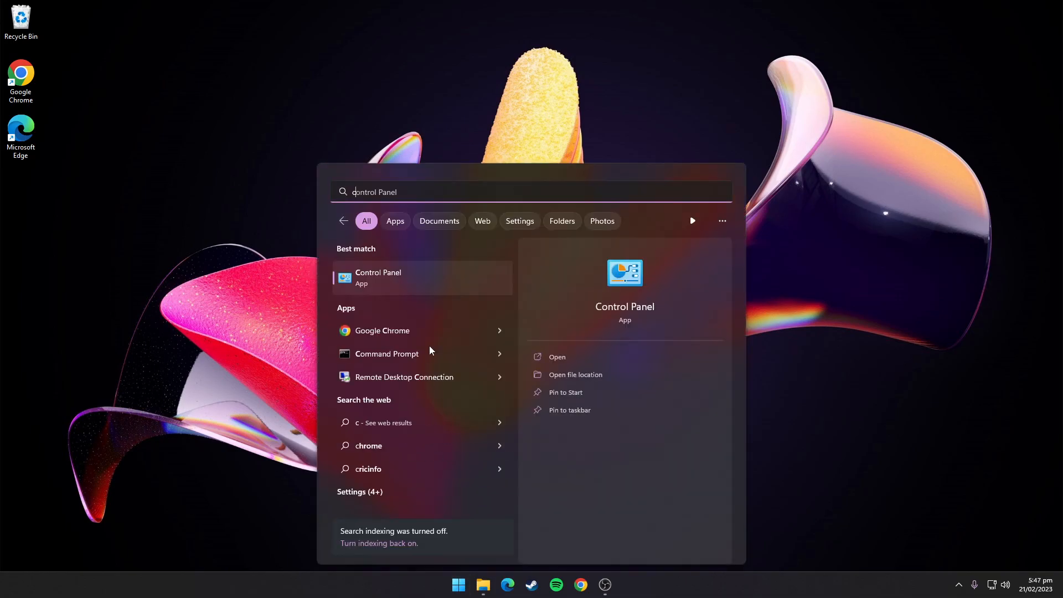
key(Return)
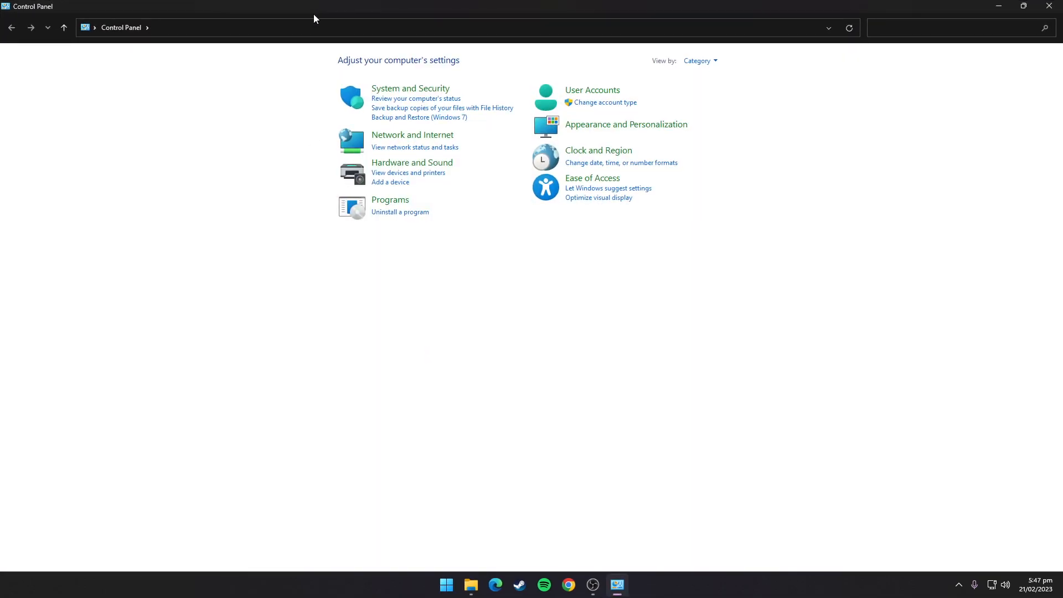
click(593, 182)
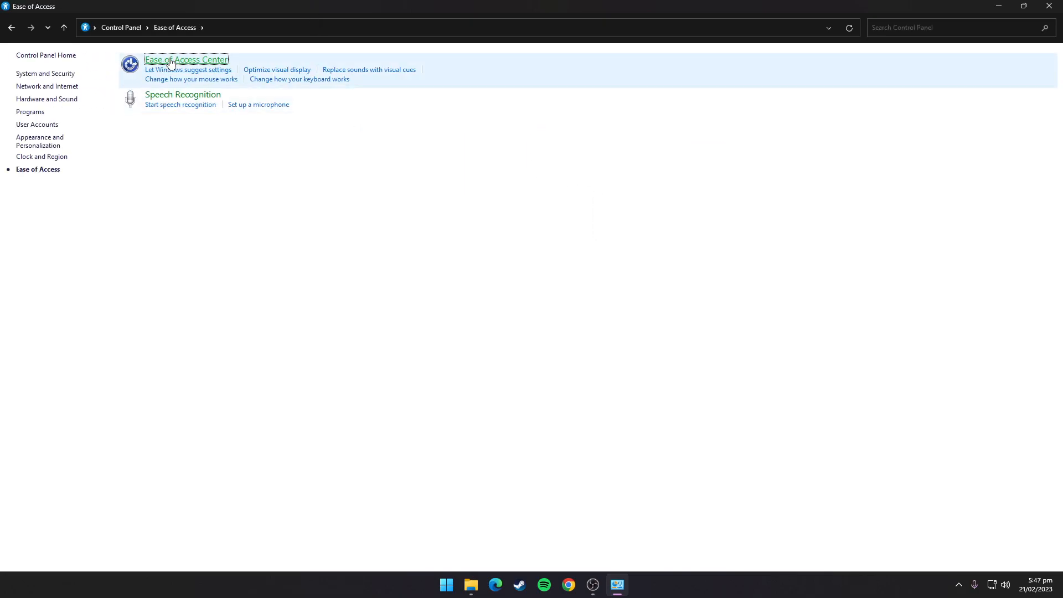
click(171, 62)
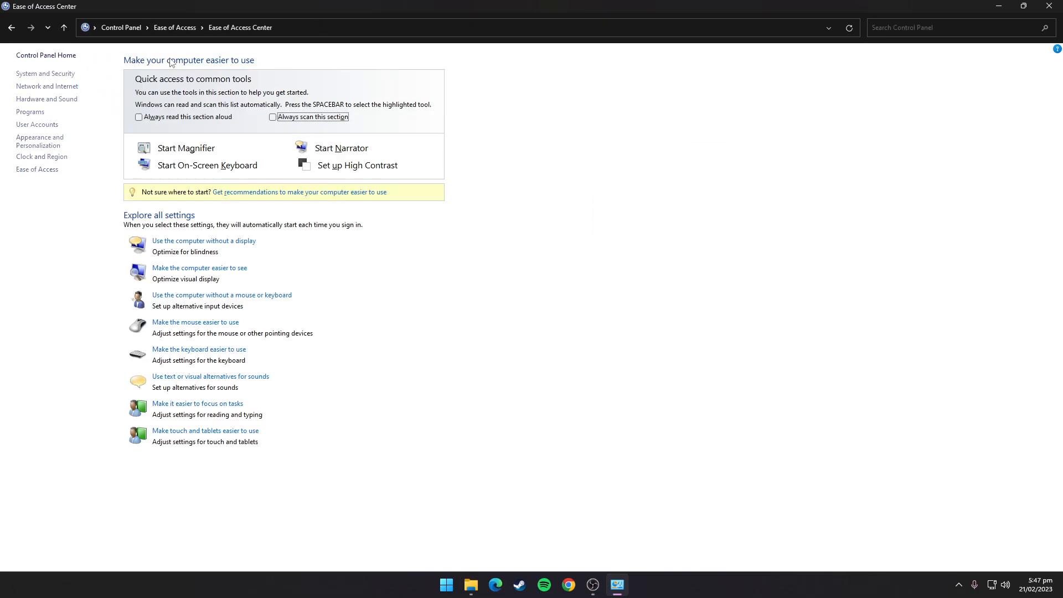
- Check the settings for using the computer without a display and for making the computer easier to see
click(239, 248)
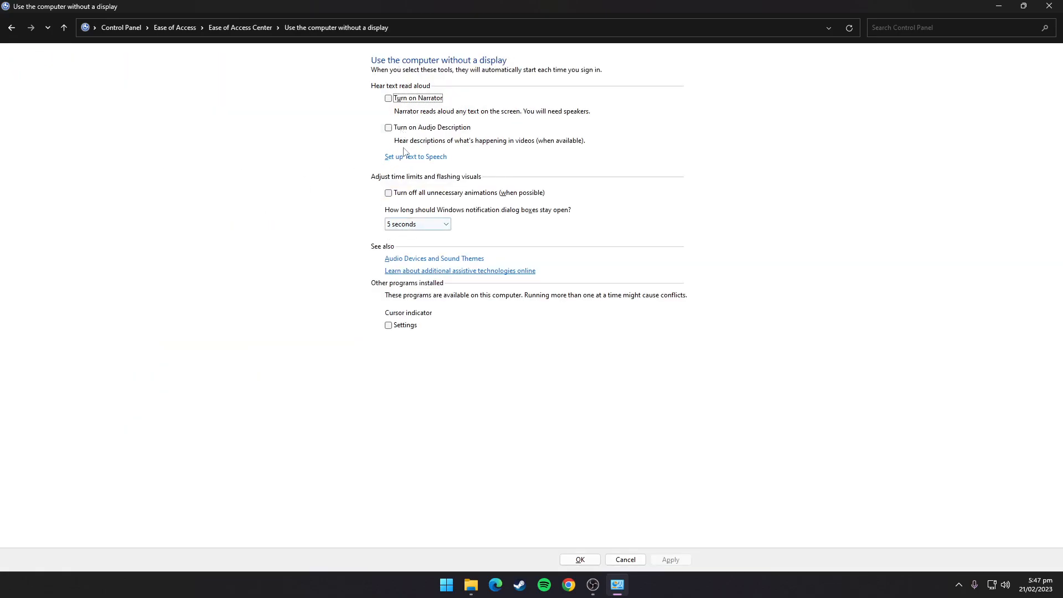
click(578, 560)
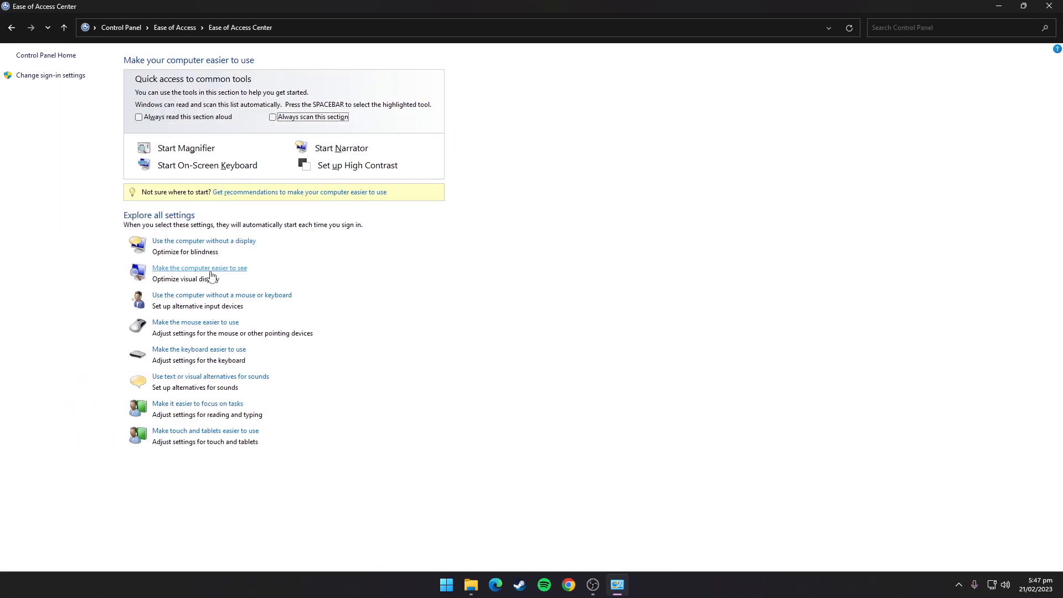
click(213, 270)
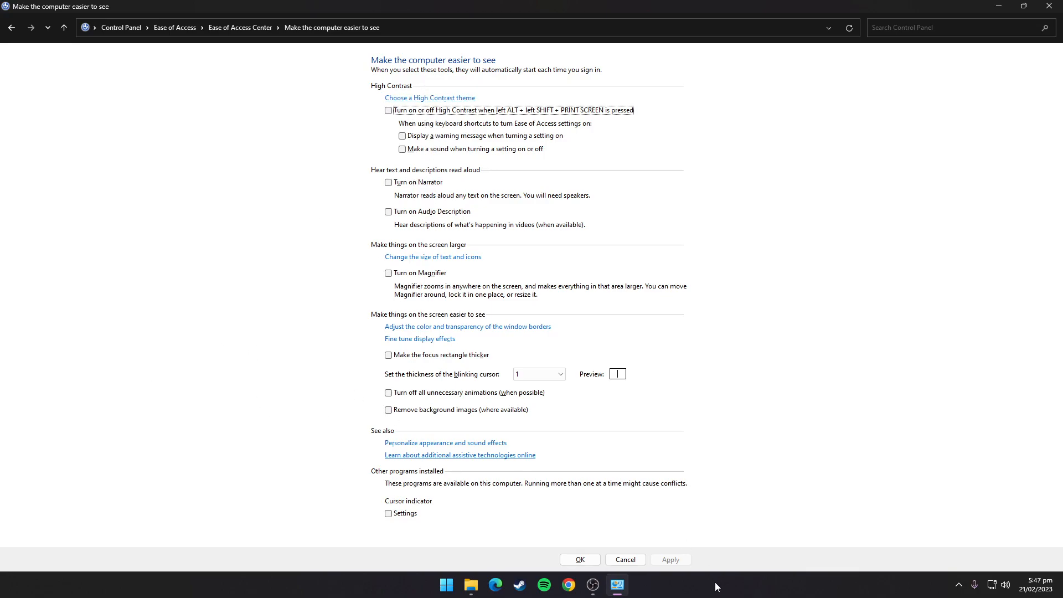
click(580, 559)
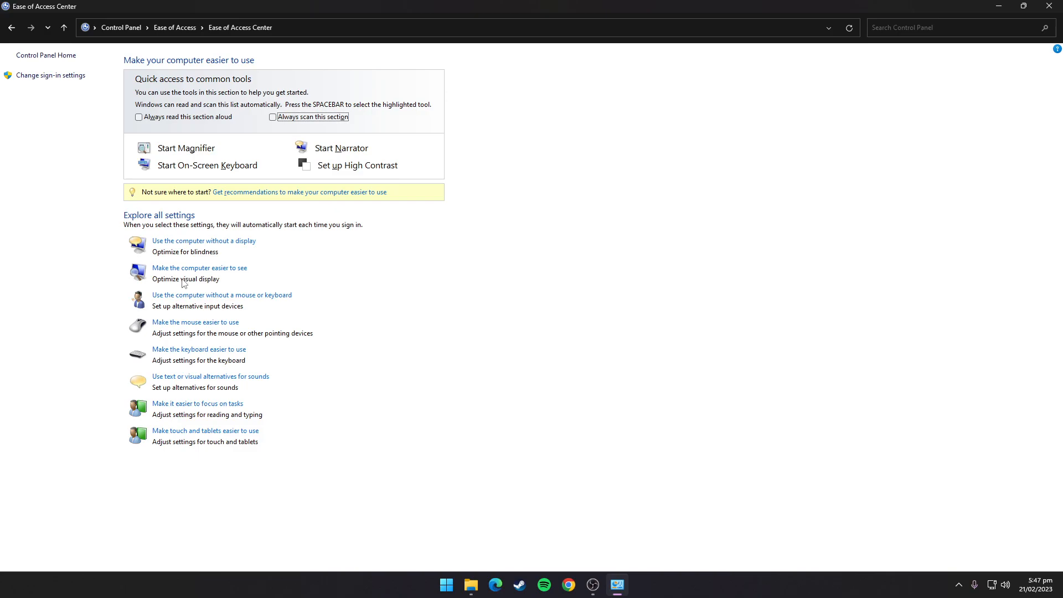
- In the settings for using the computer without a mouse or keyboard, turn off the On-Screen Keyboard and apply
click(214, 299)
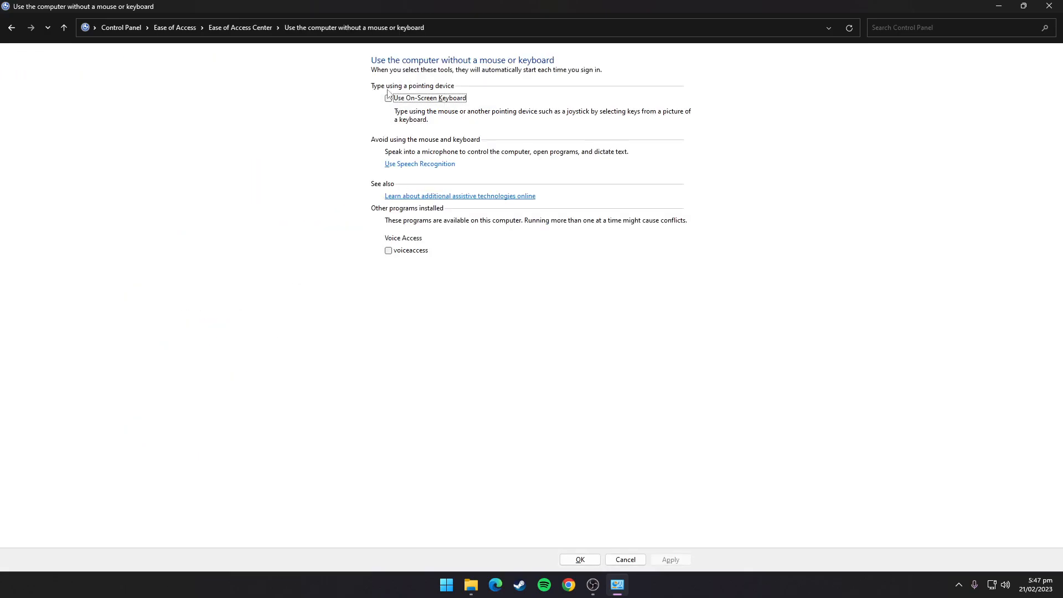
click(402, 104)
click(666, 562)
click(570, 562)
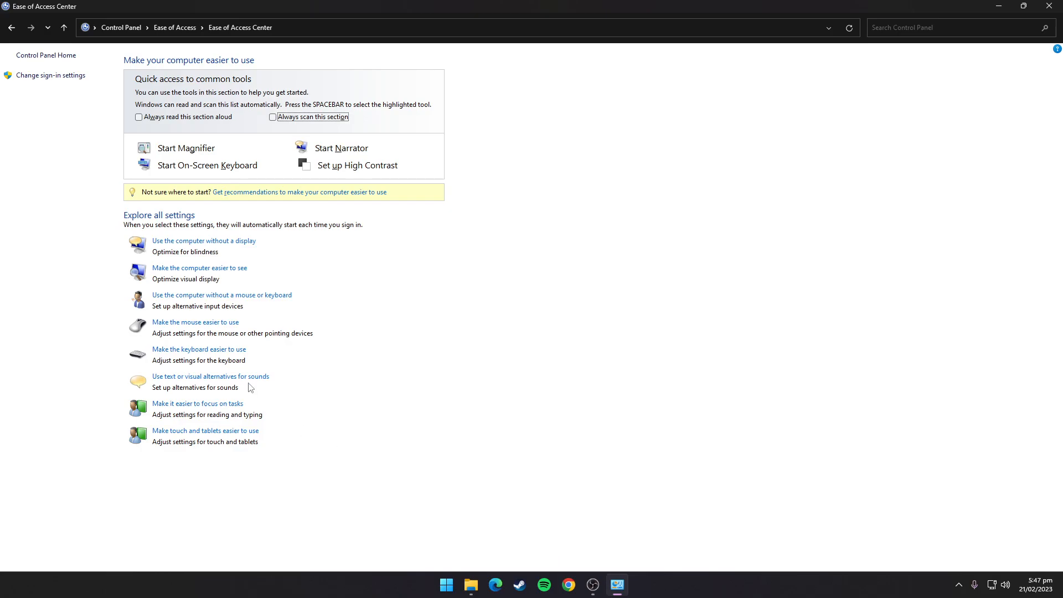
- In the settings for making the keyboard easier to use, turn off Sticky Keys, Toggle Keys, Filter Keys and shortcut underlining, and apply
click(238, 350)
click(417, 164)
click(409, 213)
click(412, 256)
click(419, 321)
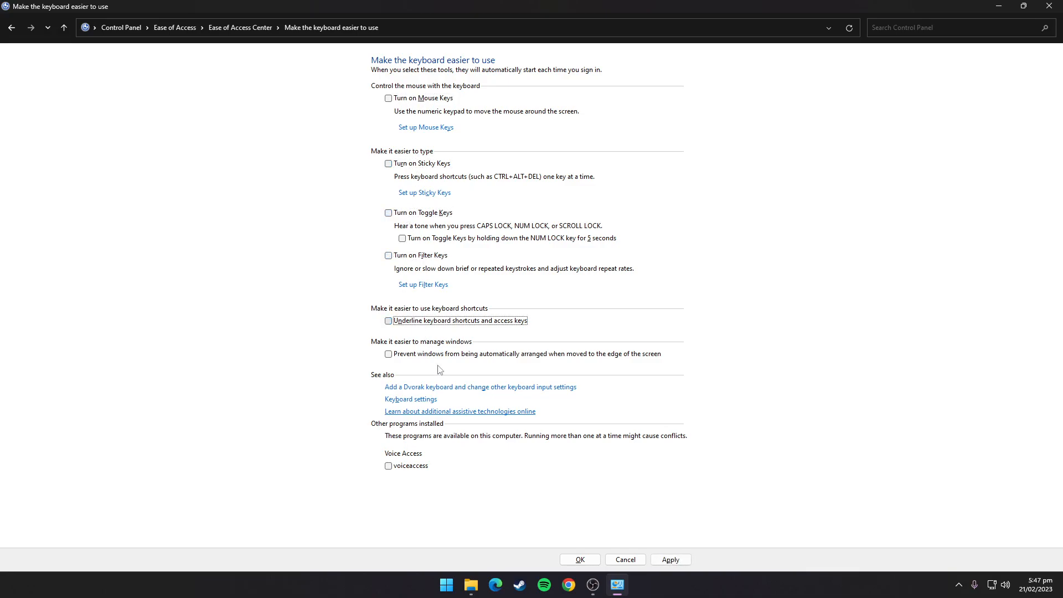
click(671, 559)
click(579, 561)
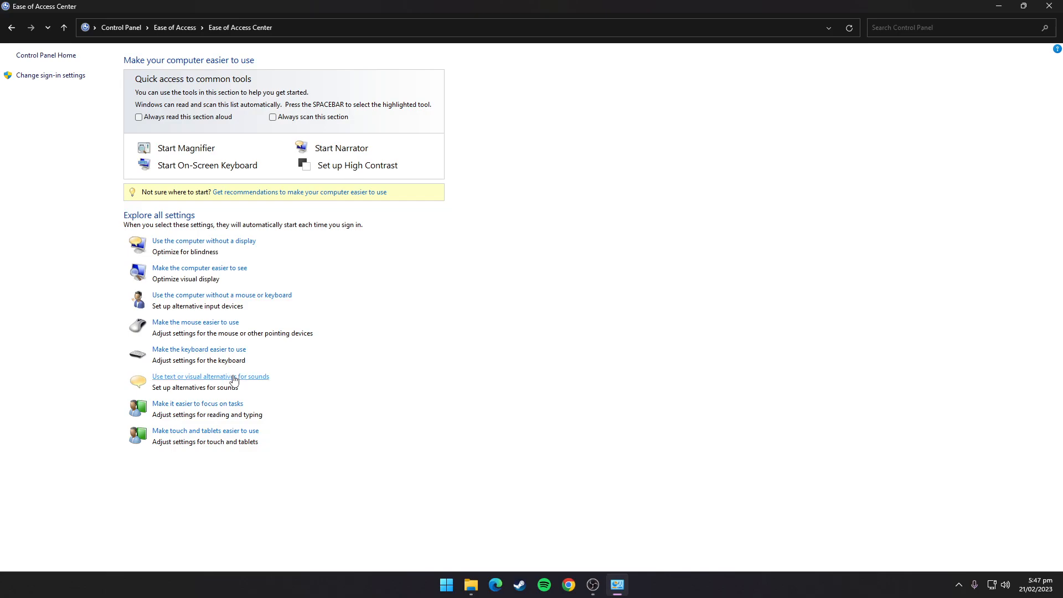
- Check the settings for text or visual alternatives for sounds and for making it easier to focus on tasks
click(252, 379)
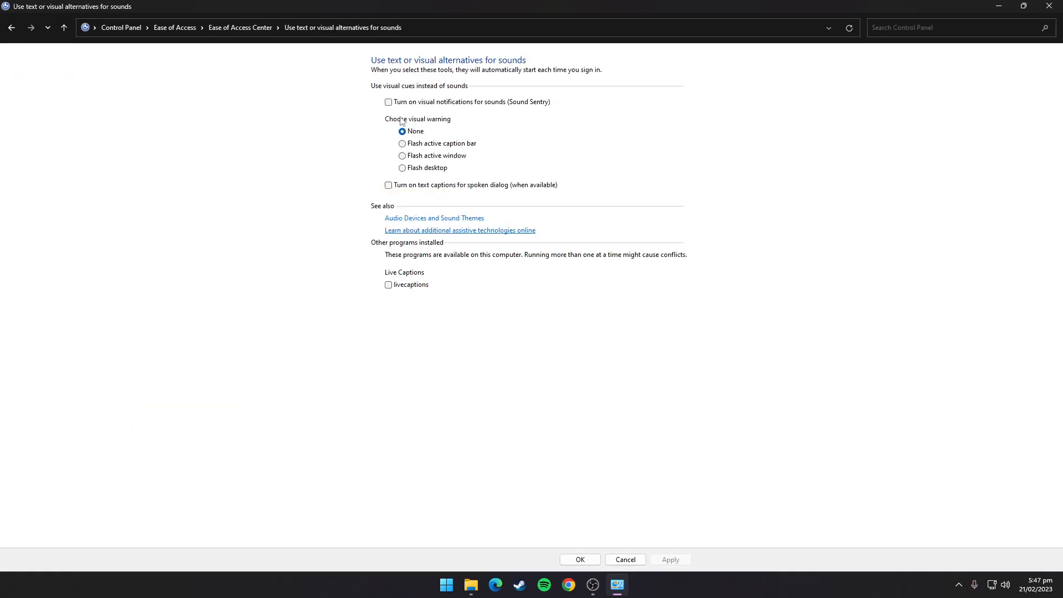
click(580, 560)
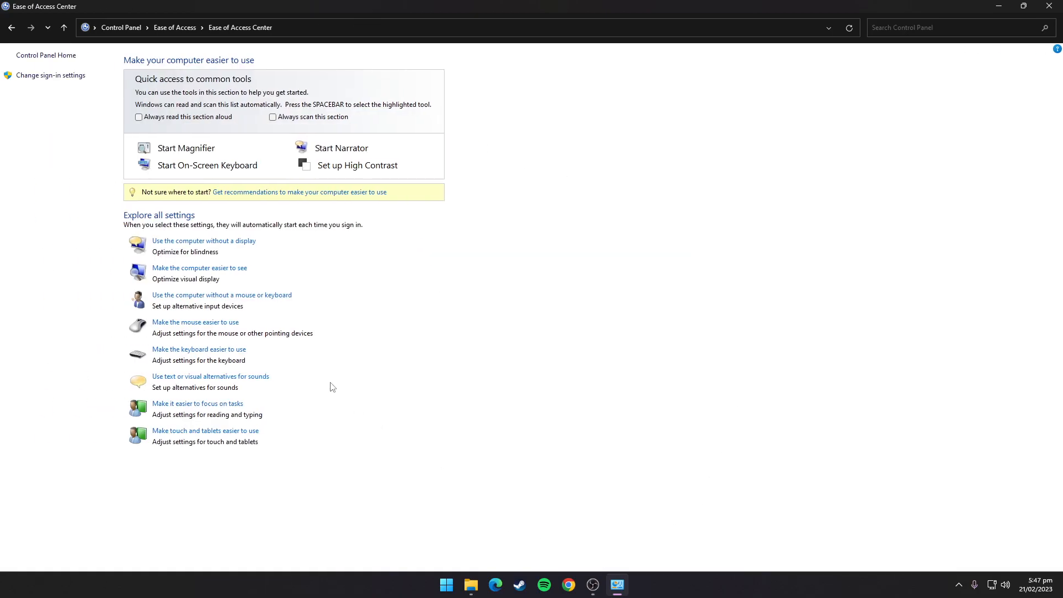
click(237, 405)
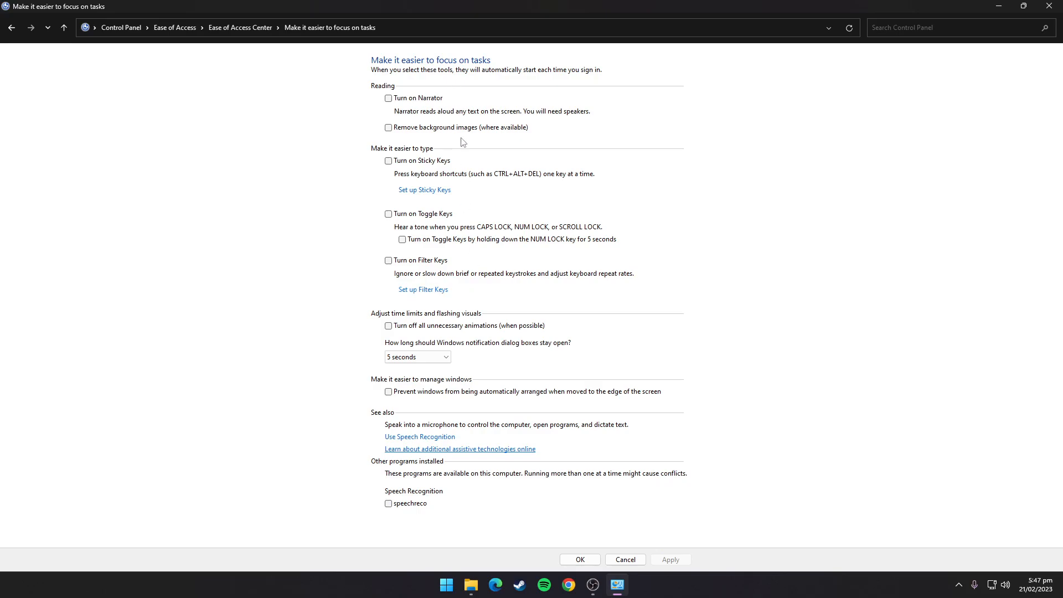
click(592, 560)
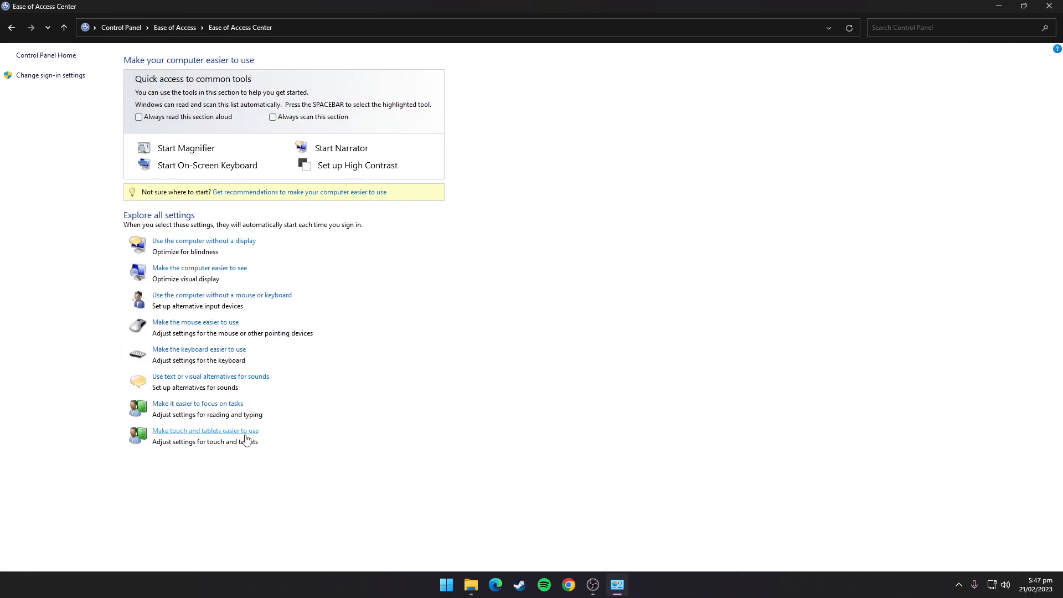
- Set the accessibility tool launched on touch and tablet devices to None, confirm, and close Control Panel
click(247, 437)
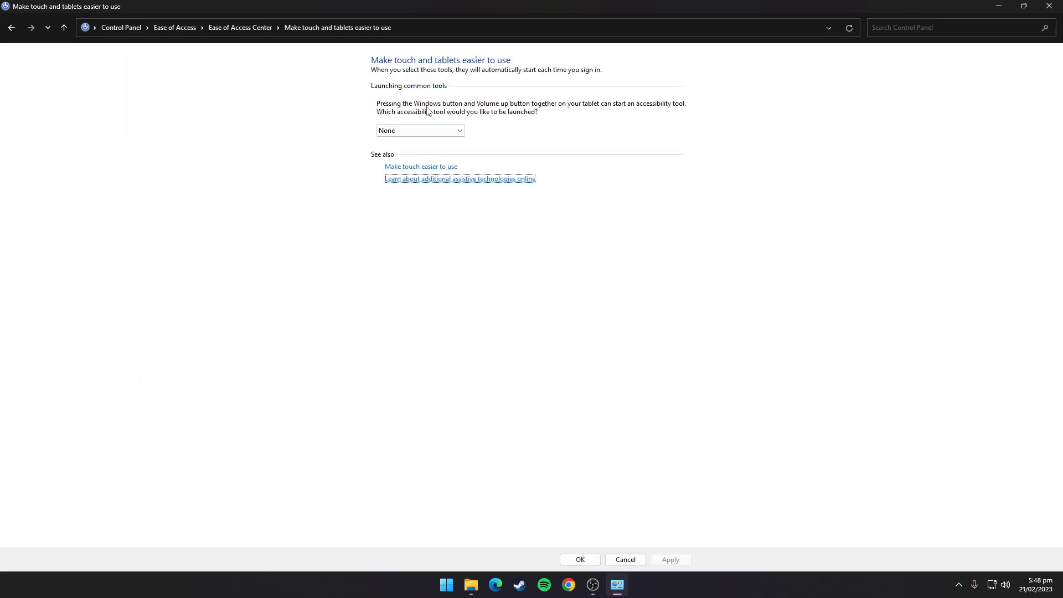
click(425, 130)
click(420, 141)
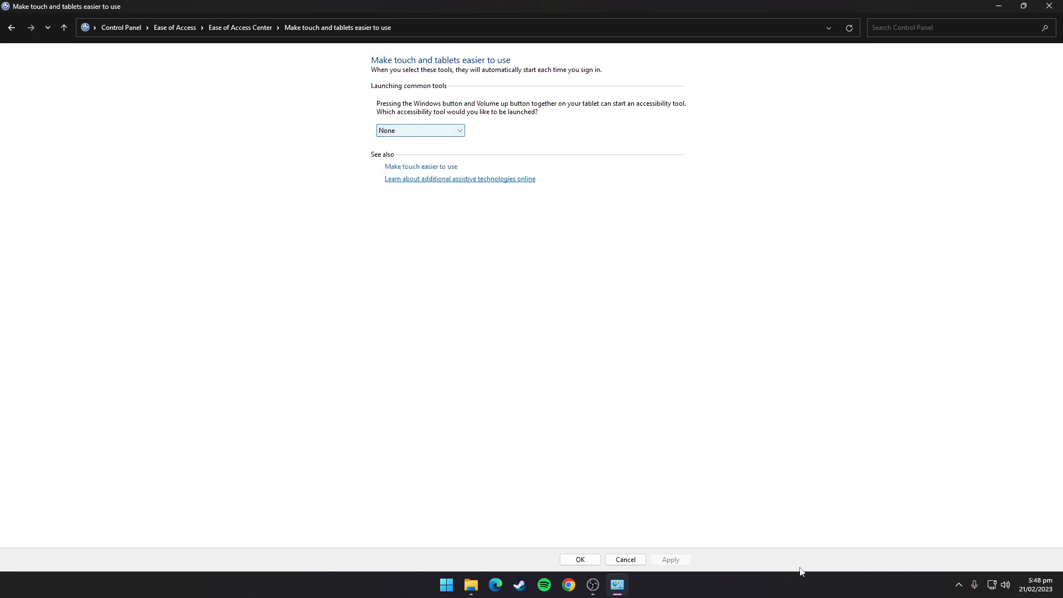
click(597, 560)
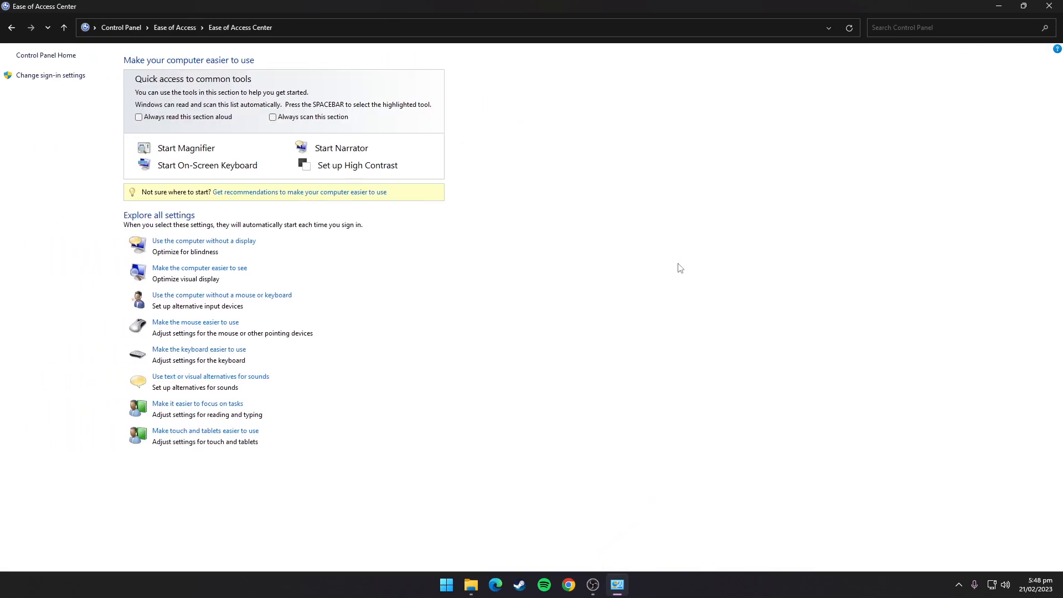
click(1053, 9)
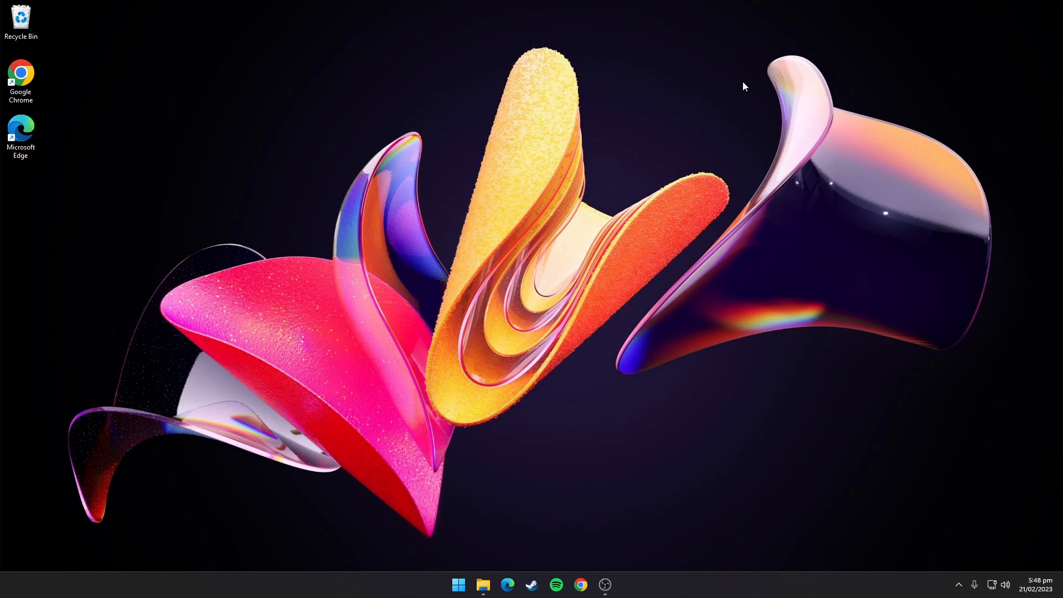
- In the properties of Local Disk (D:), turn off content indexing for files on the drive and apply
click(487, 580)
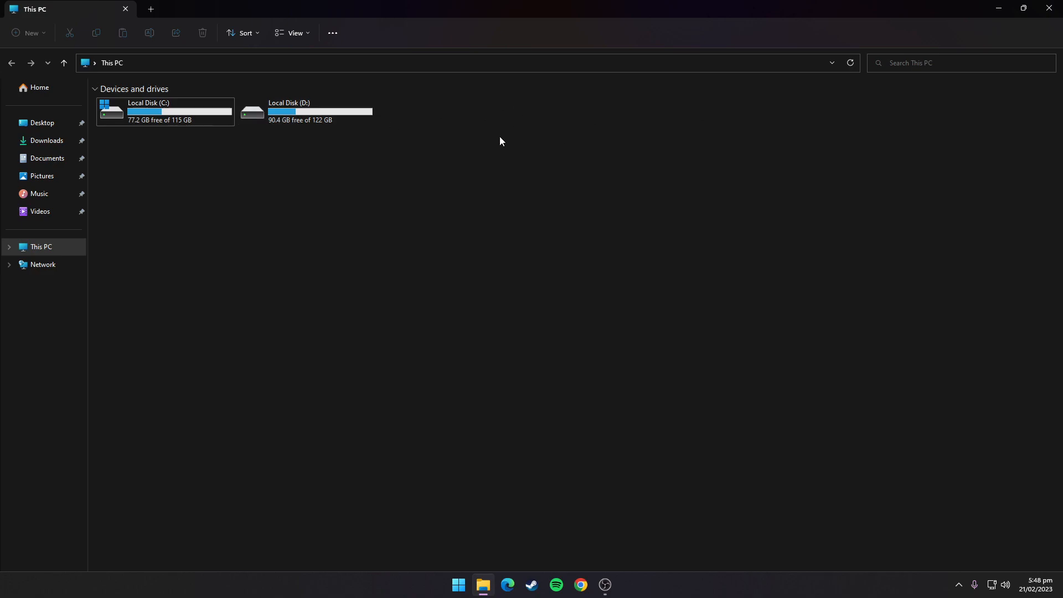
right_click(283, 118)
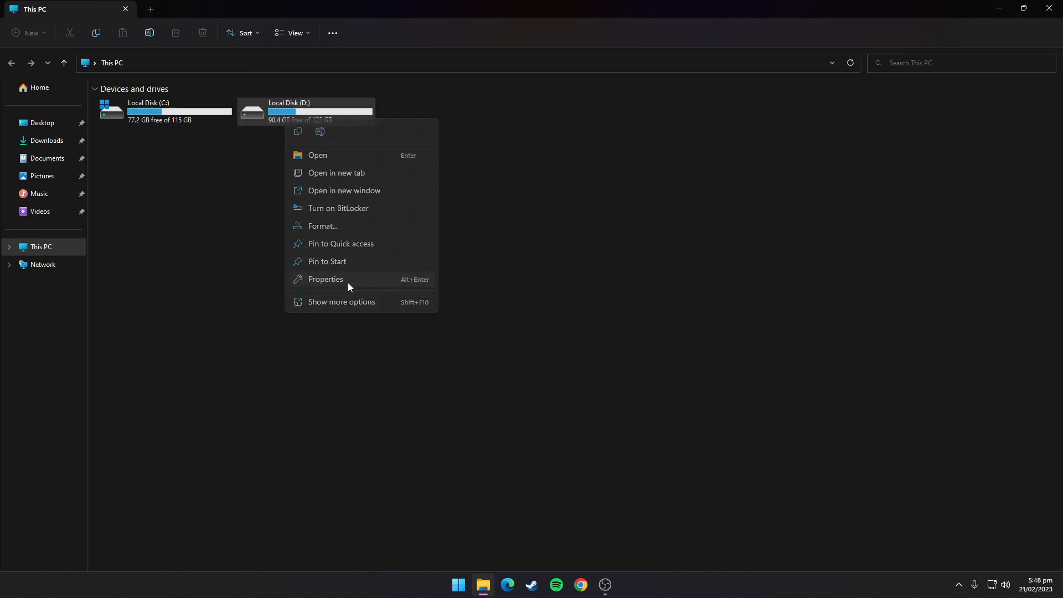
click(326, 279)
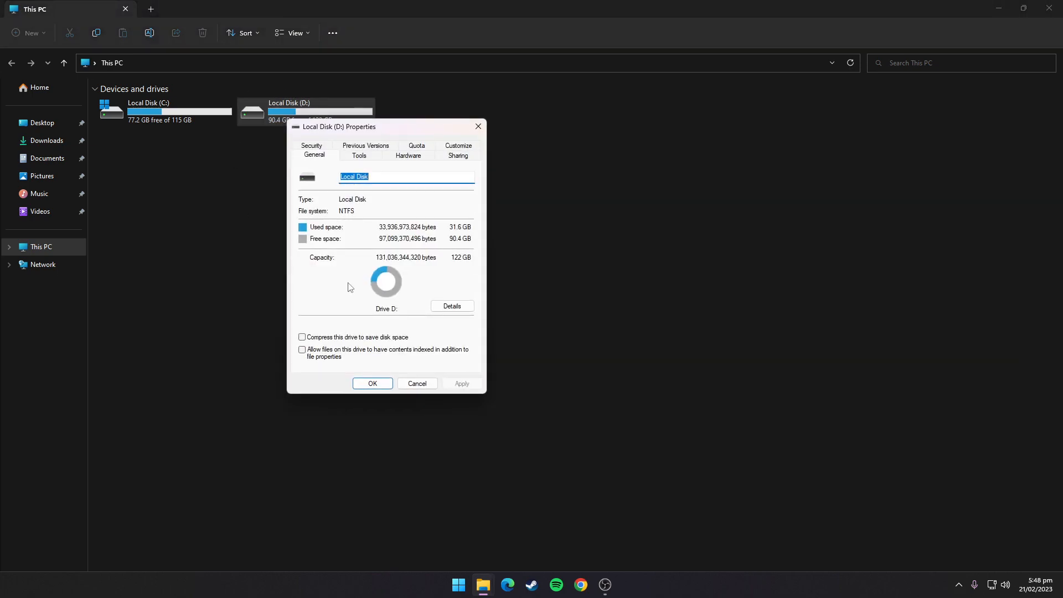
click(311, 356)
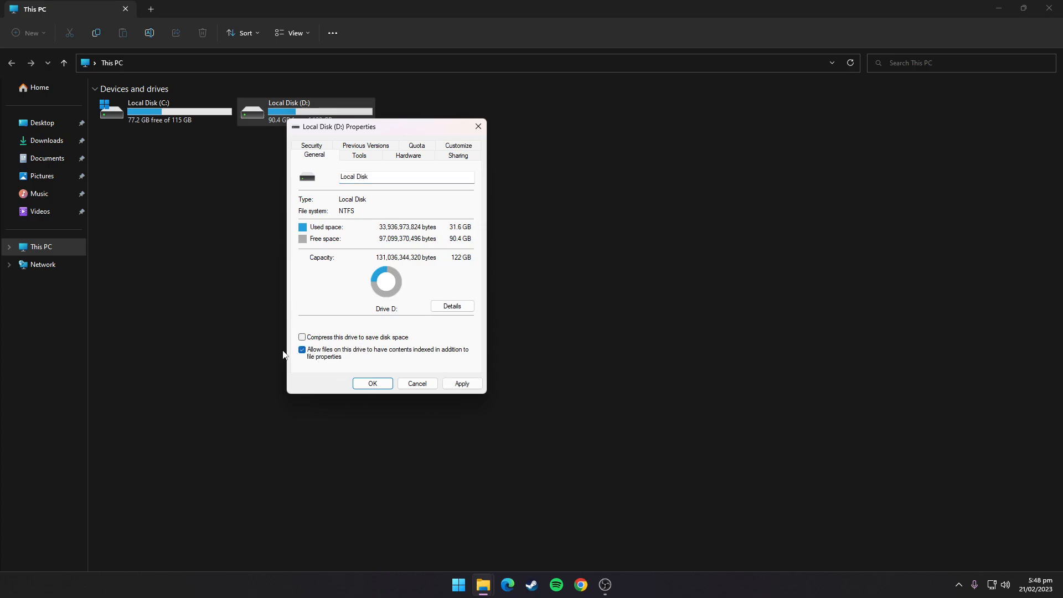
click(316, 352)
click(472, 384)
click(383, 384)
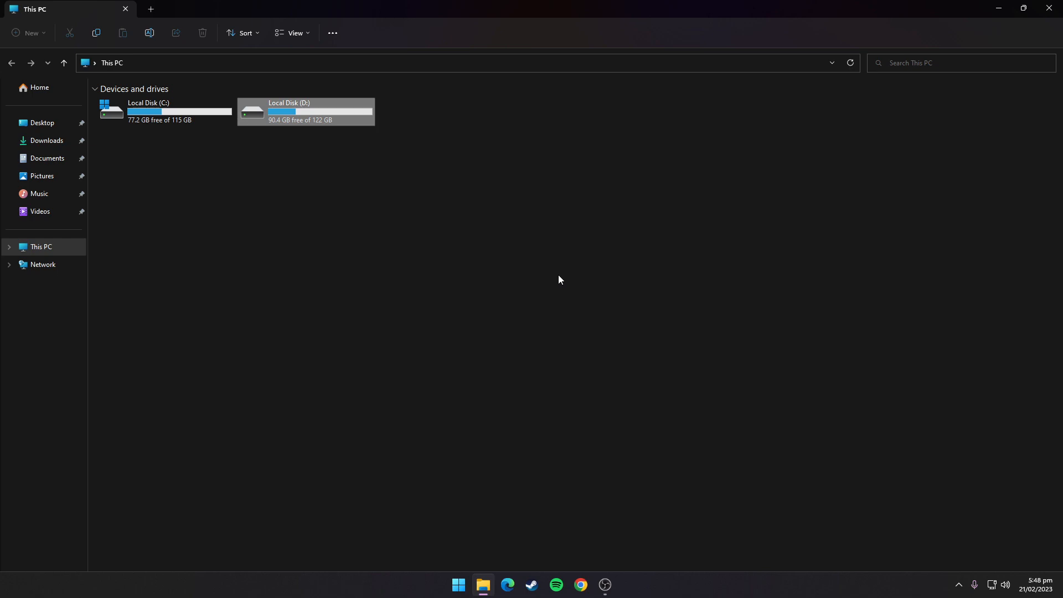
- Check the content indexing option in the properties of Local Disk (C:) and close the dialog
right_click(161, 108)
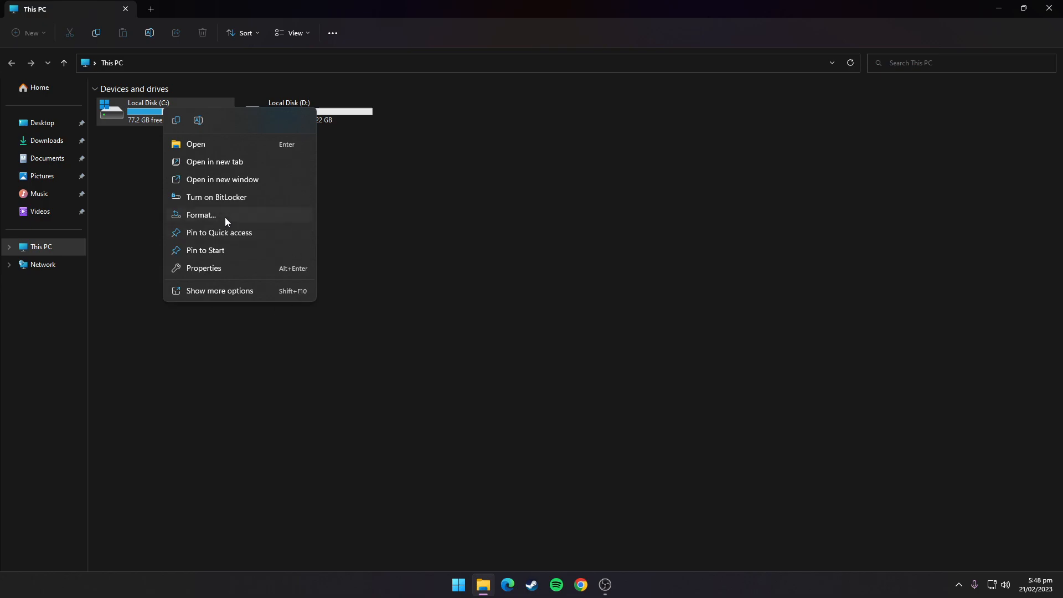
click(212, 268)
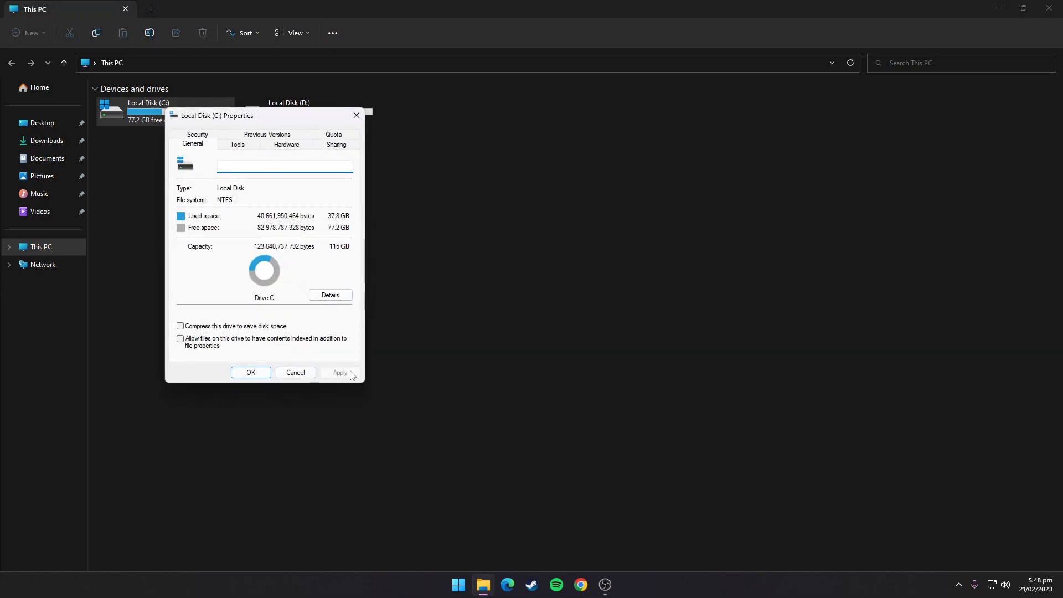
click(260, 376)
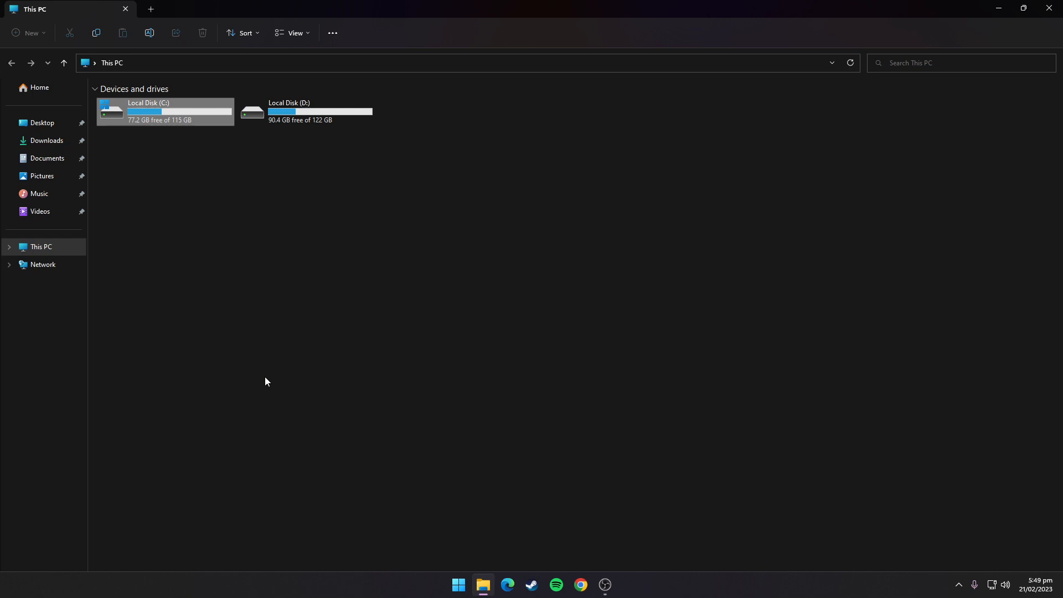
- Close File Explorer, then search for "services" and open the Services app
click(1055, 11)
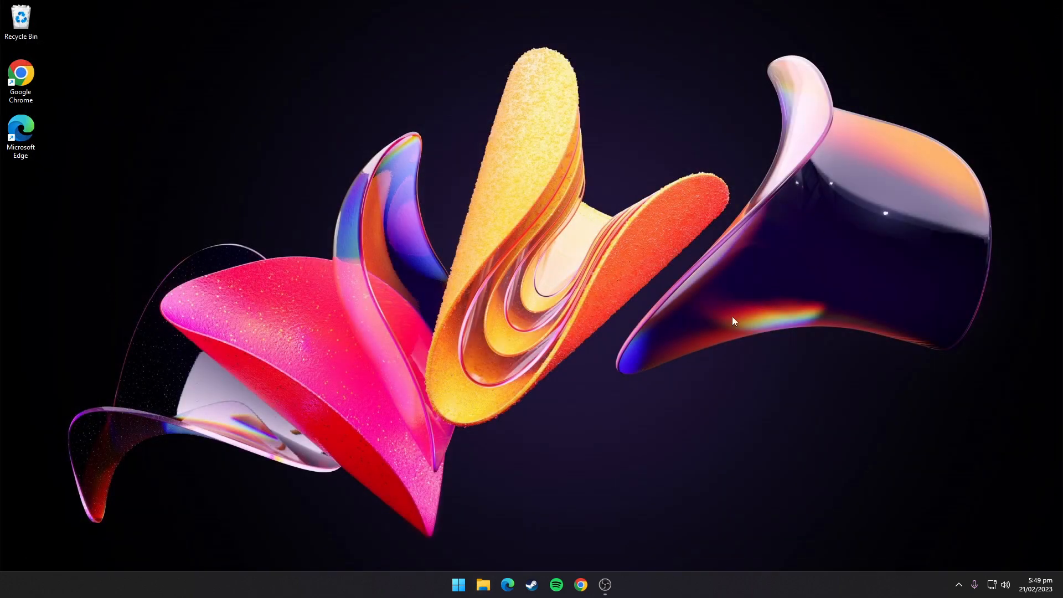
click(459, 586)
text(drtb)
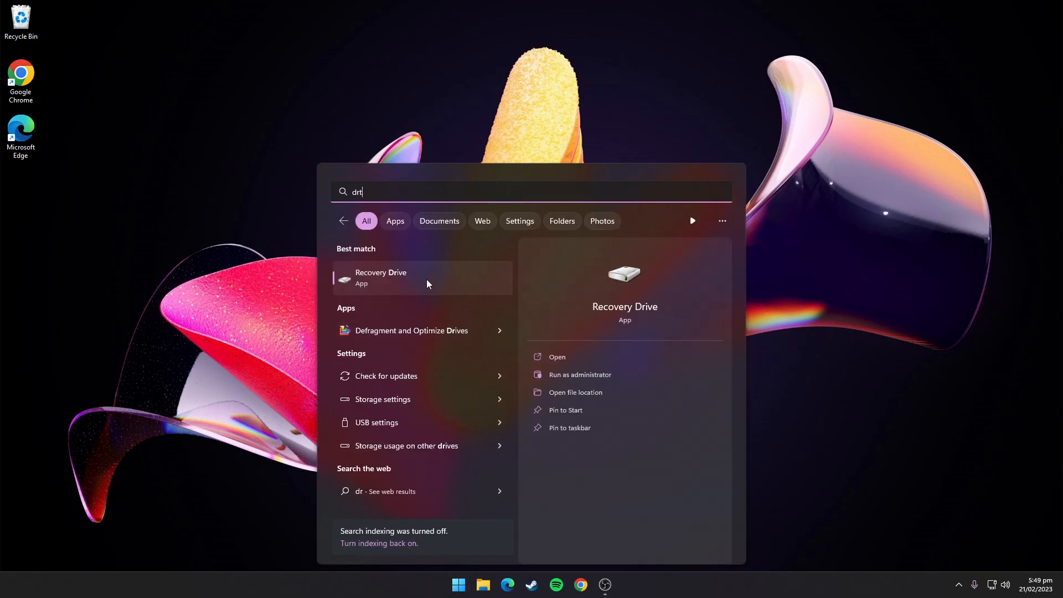
key(BackSpace)
key(BackSpace)
key(BackSpace)
key(BackSpace)
text(services)
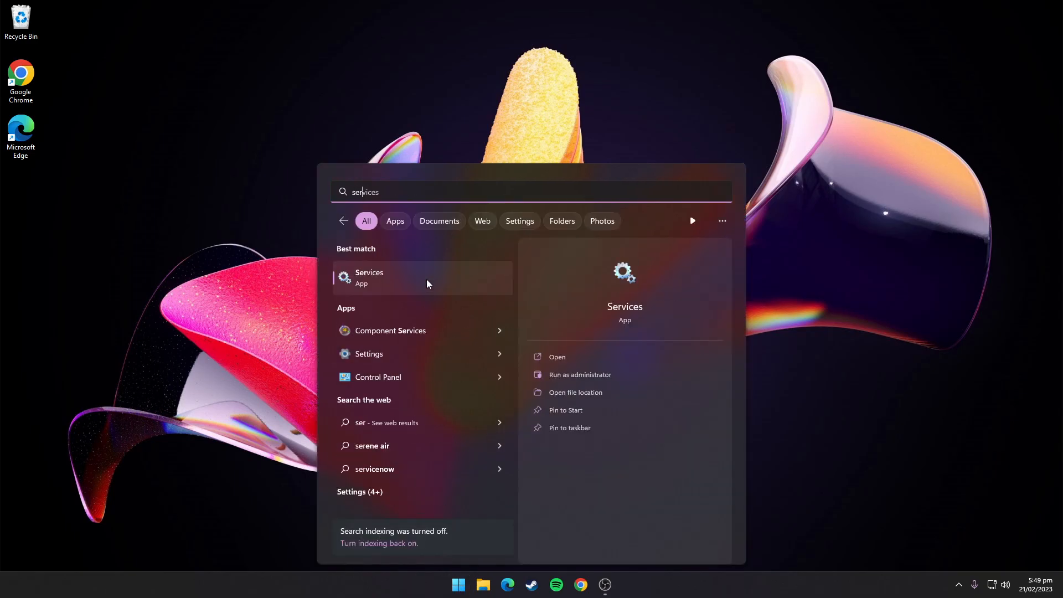
key(Return)
- Check the startup type in the properties of the Windows Search service, accept the dialog, and close Services
scroll(354, 329, down, 20)
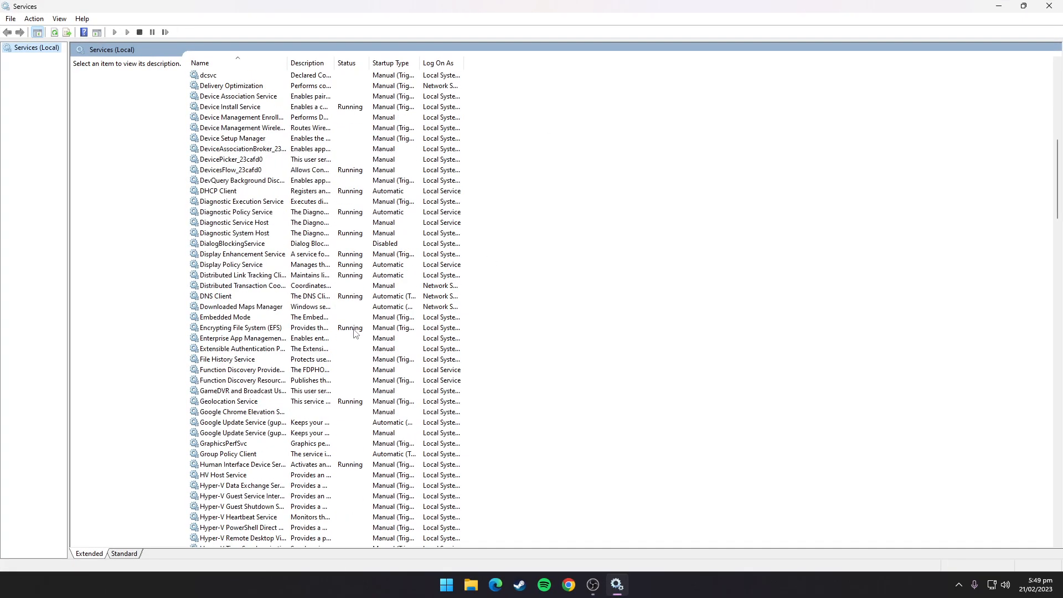
scroll(354, 329, down, 3)
scroll(210, 353, up, 4)
scroll(294, 292, down, 4)
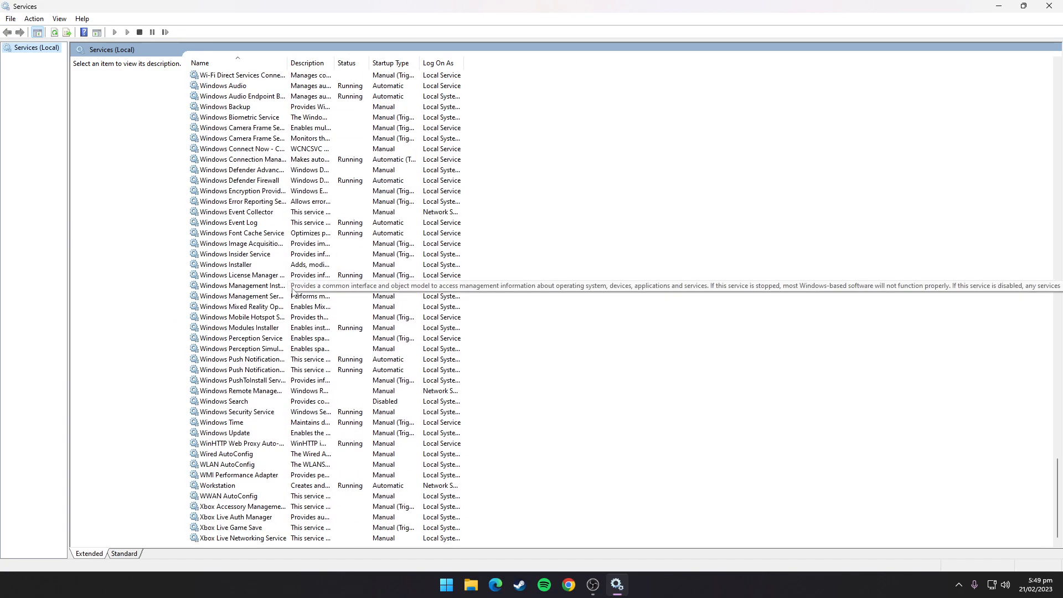
click(246, 403)
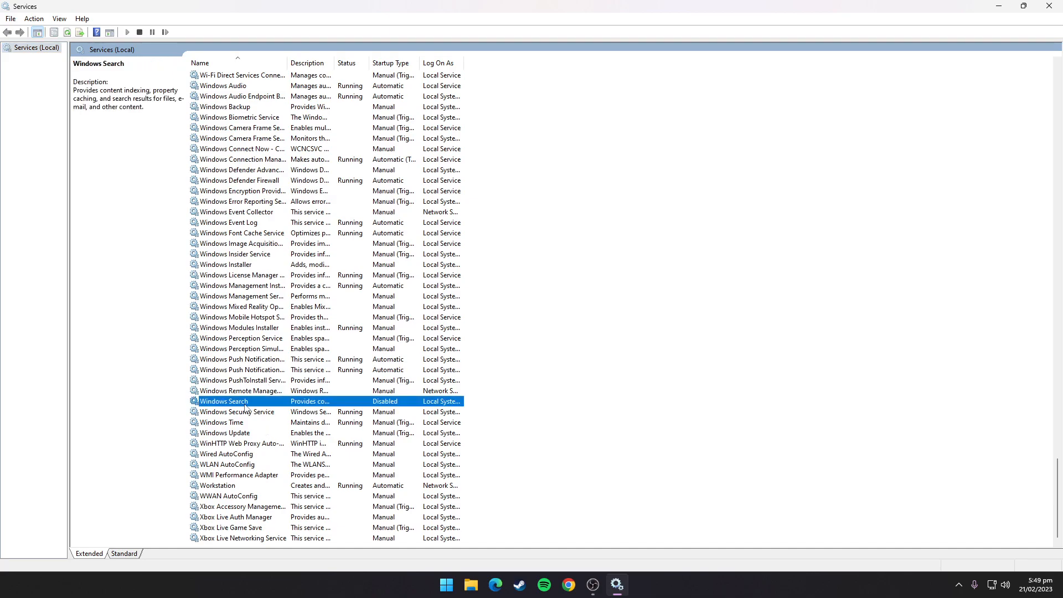
right_click(246, 405)
click(307, 510)
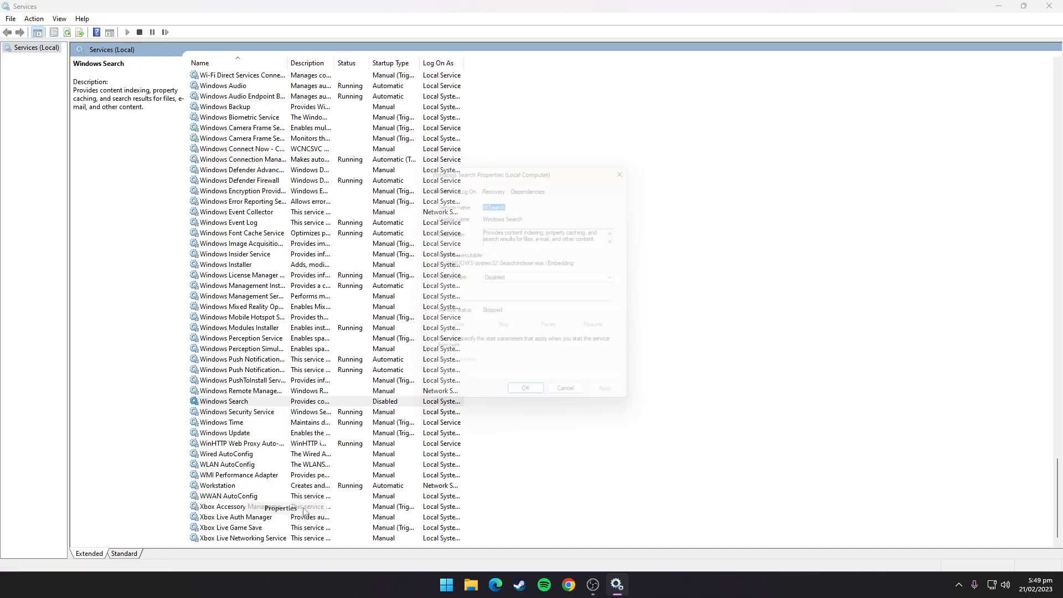
click(514, 278)
click(513, 279)
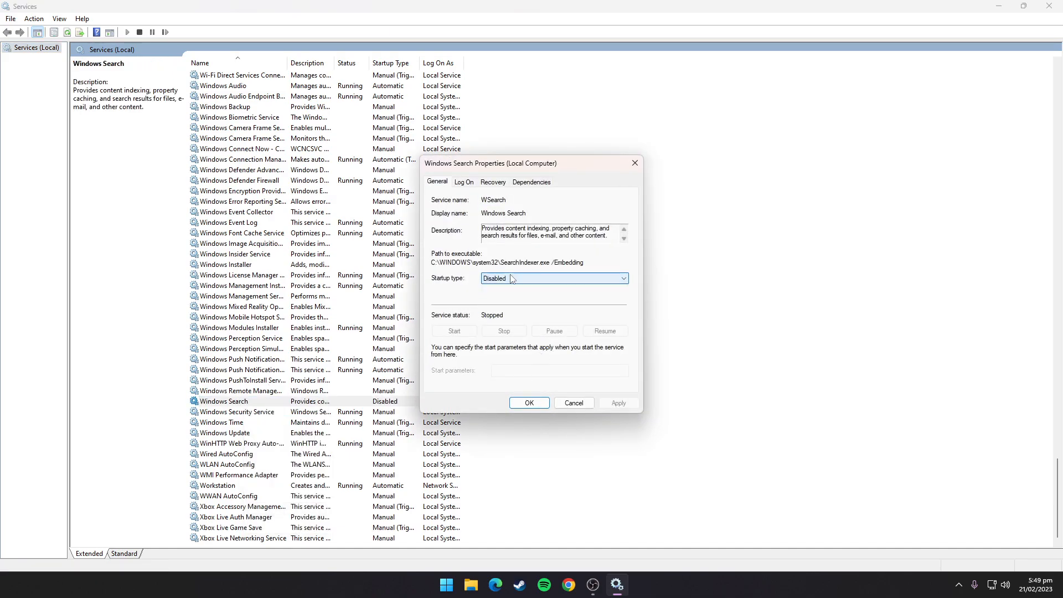
click(529, 402)
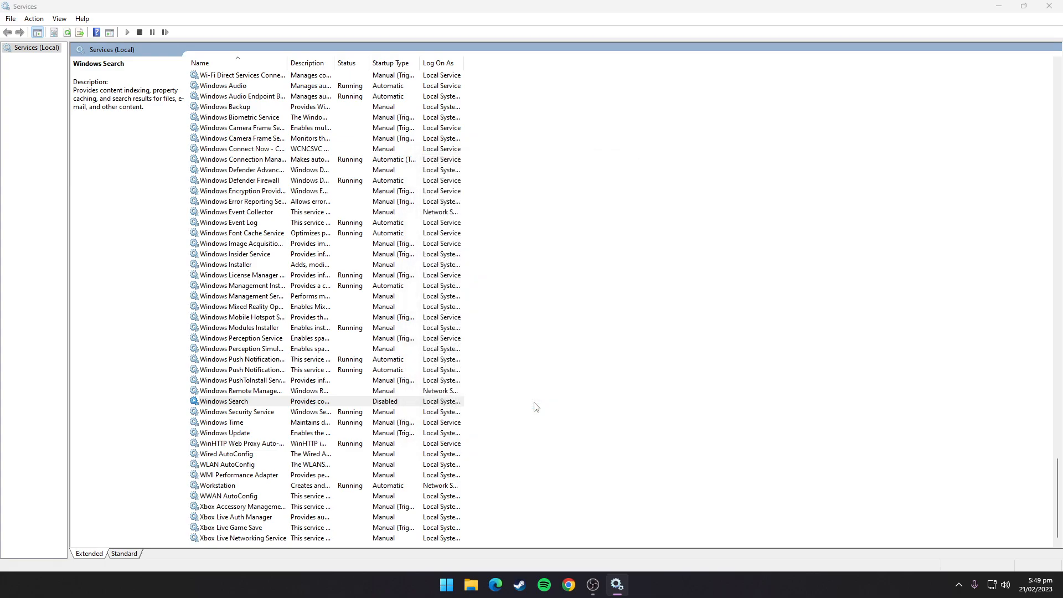
click(1049, 6)
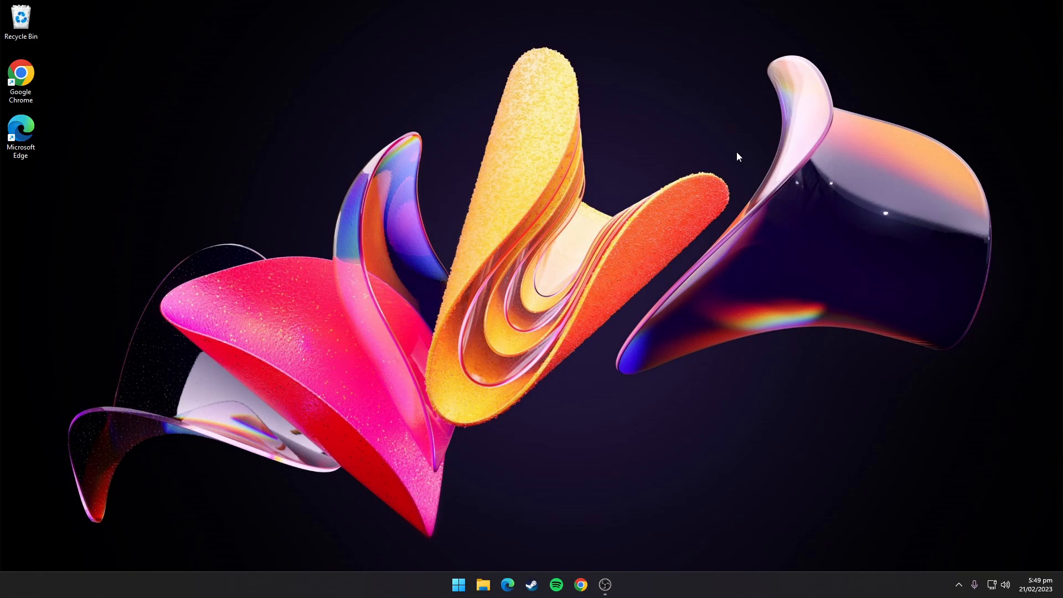
- Open the Windows Update page in Settings and resume the paused updates
click(459, 585)
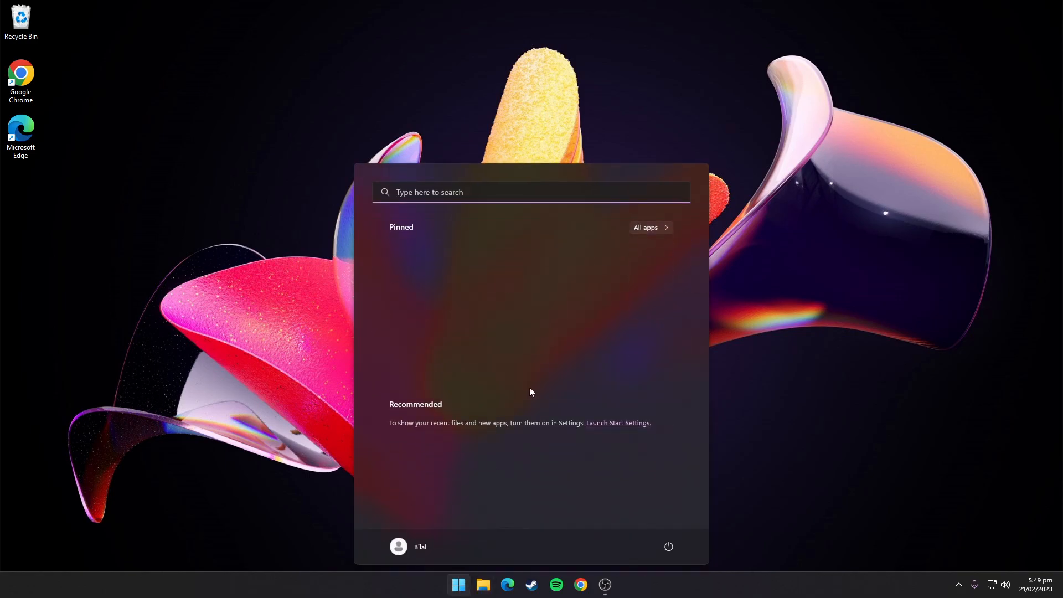
scroll(533, 337, down, 5)
click(443, 281)
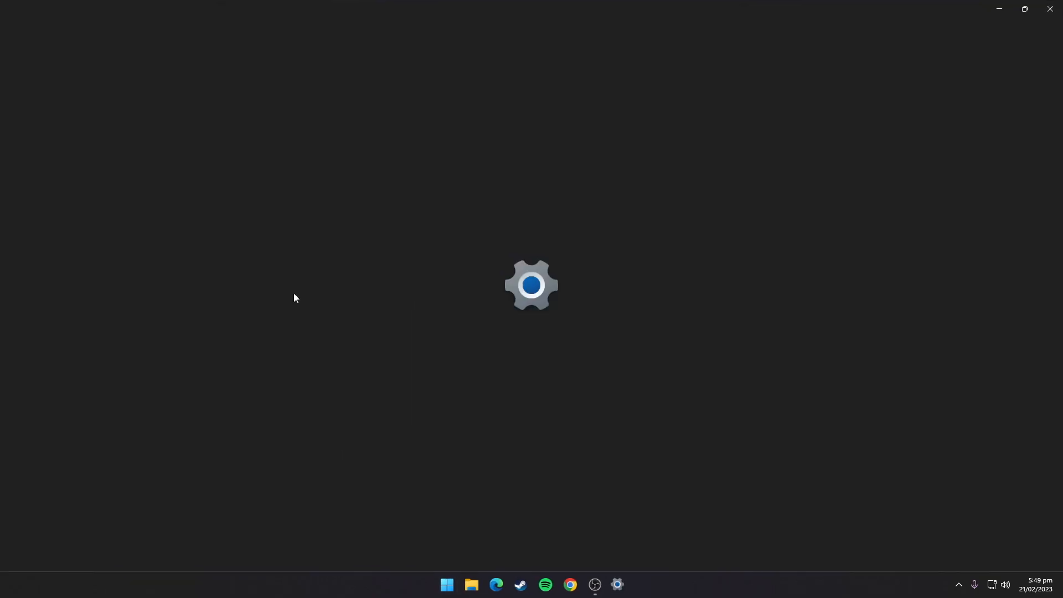
click(98, 335)
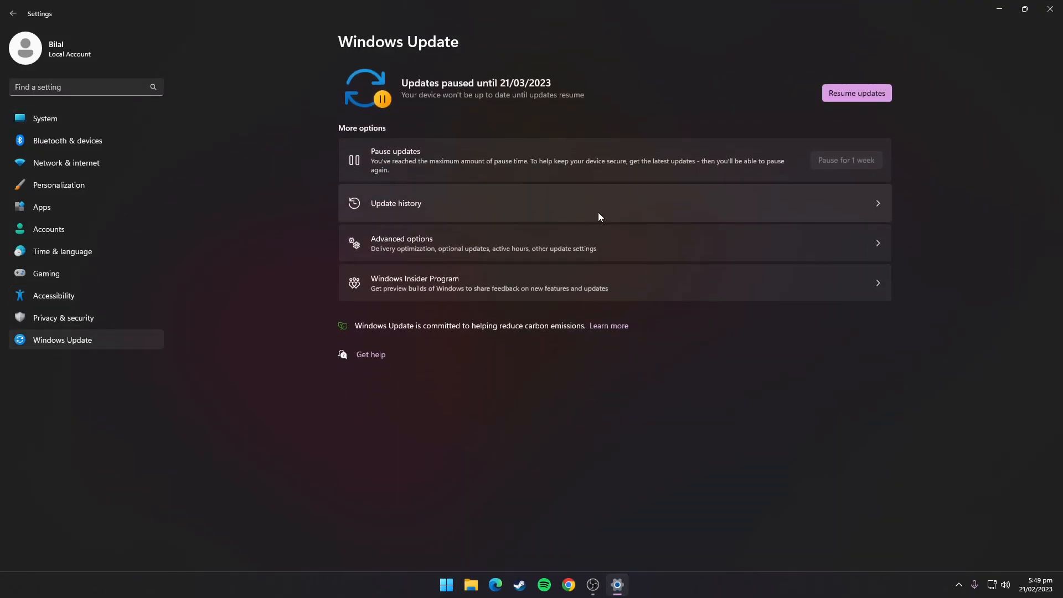
click(848, 98)
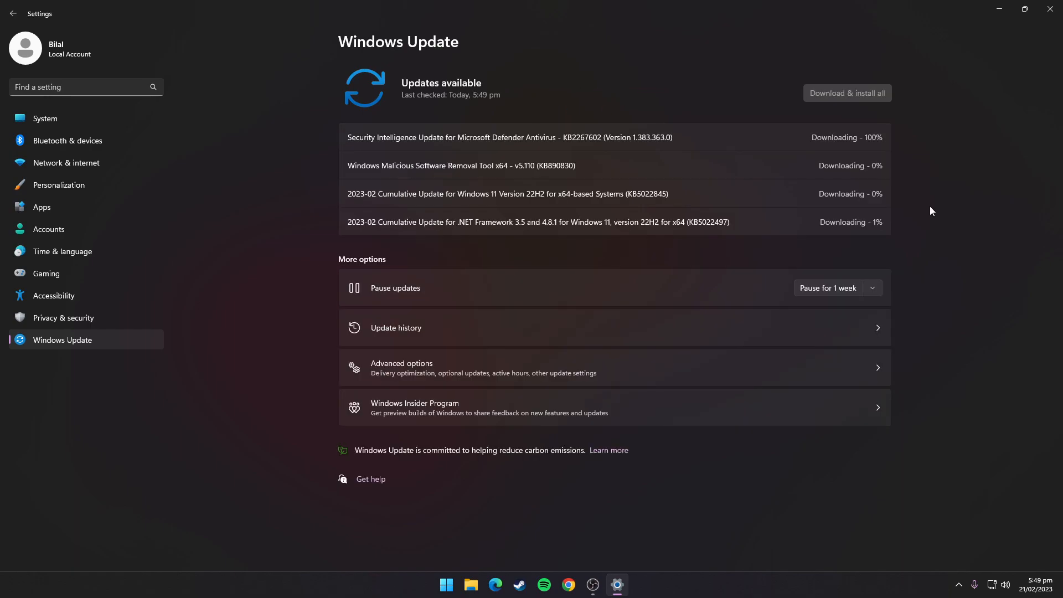